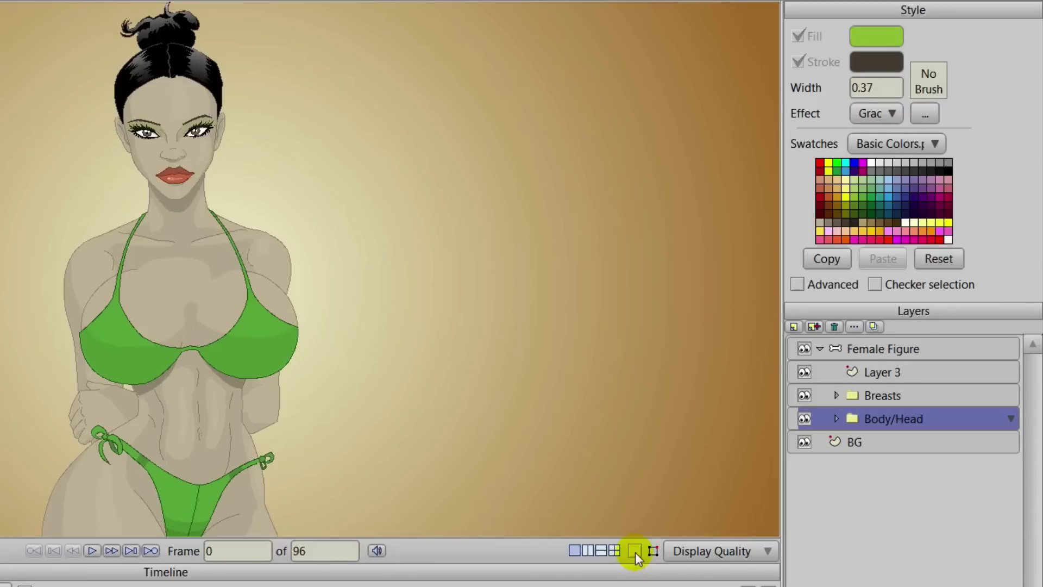
Display the figure's skeleton and test how the existing head, neck, arm and torso bones move the artwork.
{"action": "left_click", "coordinate": [634, 551]}
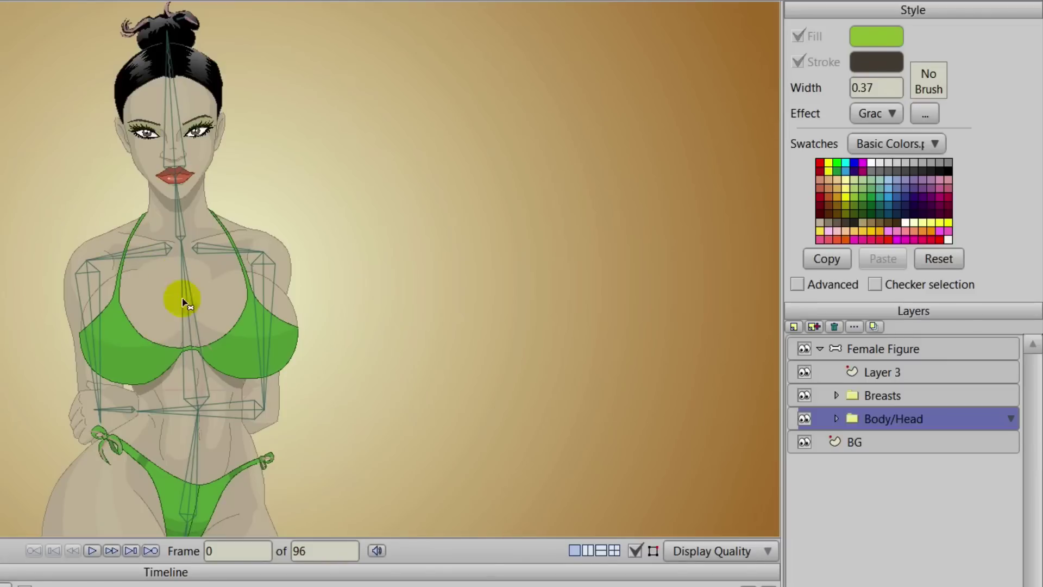
{"action": "mouse_move", "coordinate": [328, 426]}
{"action": "left_mouse_down"}
{"action": "mouse_move", "coordinate": [342, 344]}
{"action": "mouse_move", "coordinate": [362, 304]}
{"action": "mouse_move", "coordinate": [326, 409]}
{"action": "left_mouse_up"}
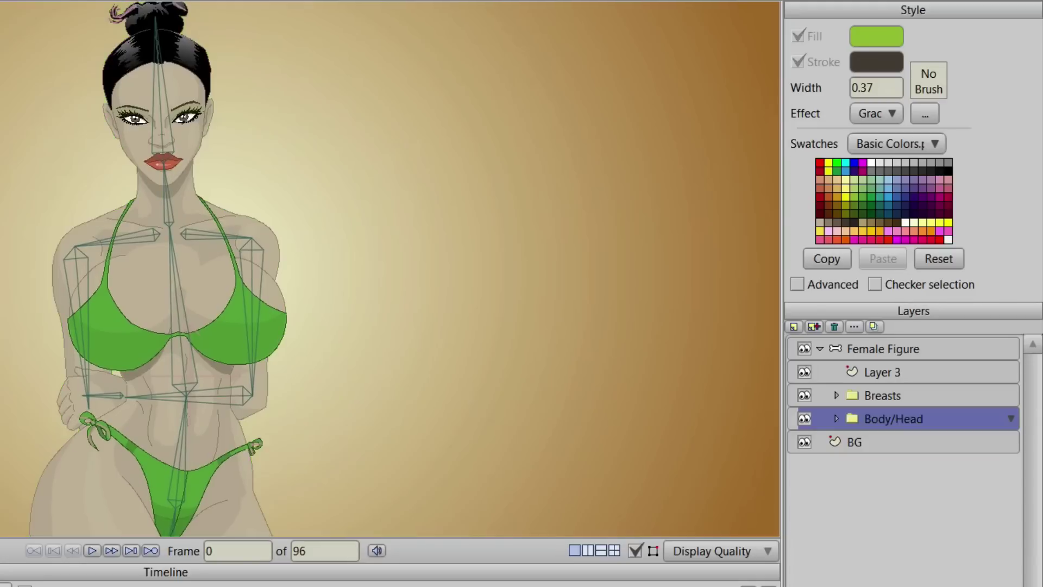
{"action": "left_click_drag", "start_coordinate": [151, 86], "coordinate": [186, 140]}
{"action": "left_click_drag", "start_coordinate": [155, 183], "coordinate": [174, 211]}
{"action": "left_click_drag", "start_coordinate": [235, 266], "coordinate": [235, 236]}
{"action": "left_click_drag", "start_coordinate": [177, 273], "coordinate": [167, 256]}
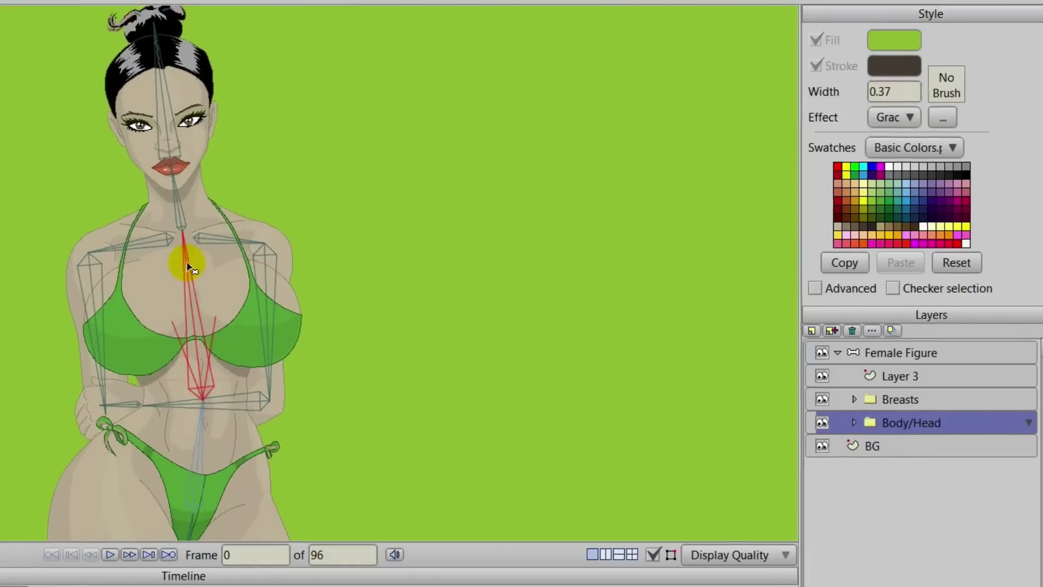
Add two bones to the Female Figure layer, one down each breast, both as children of the upper torso bone UT.
{"action": "left_click", "coordinate": [10, 144]}
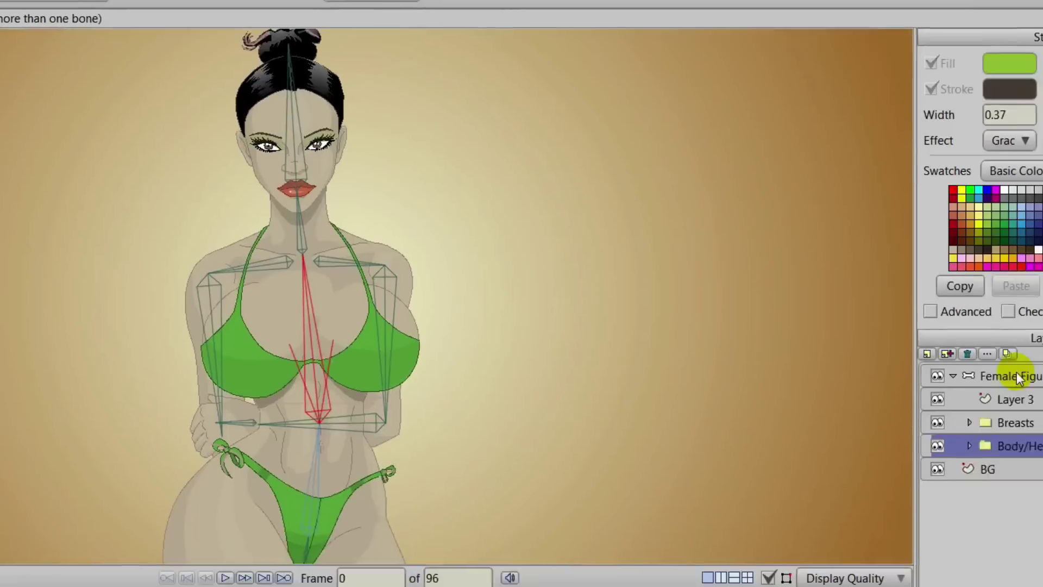
{"action": "left_click", "coordinate": [1017, 378]}
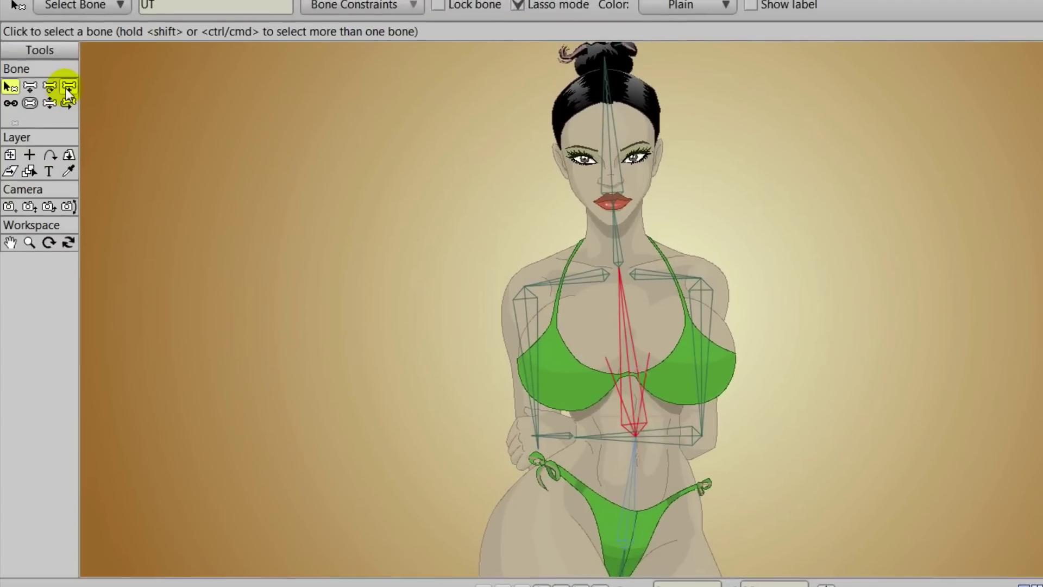
{"action": "left_click", "coordinate": [68, 86]}
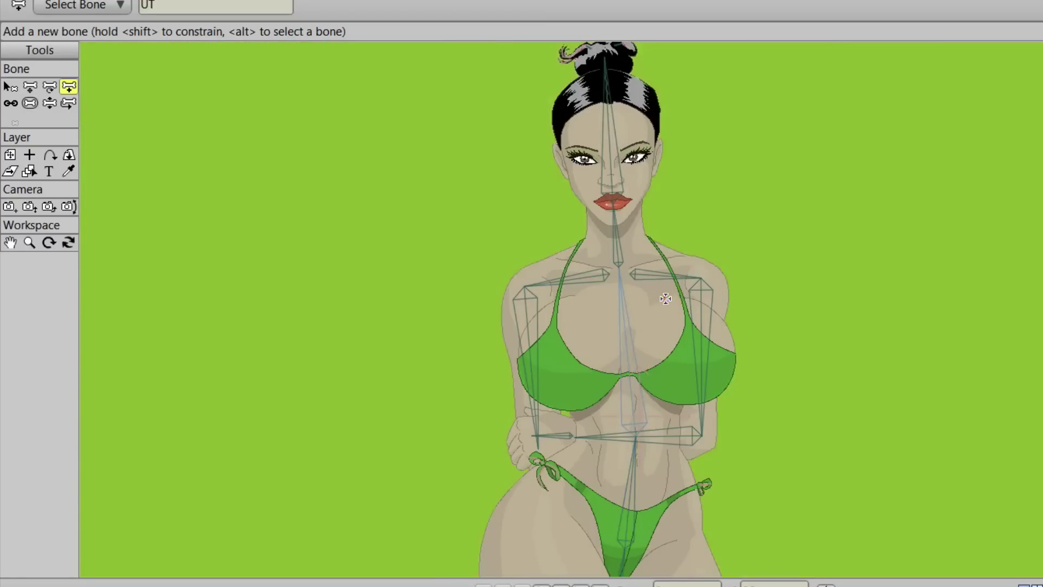
{"action": "left_click_drag", "start_coordinate": [665, 298], "coordinate": [693, 395]}
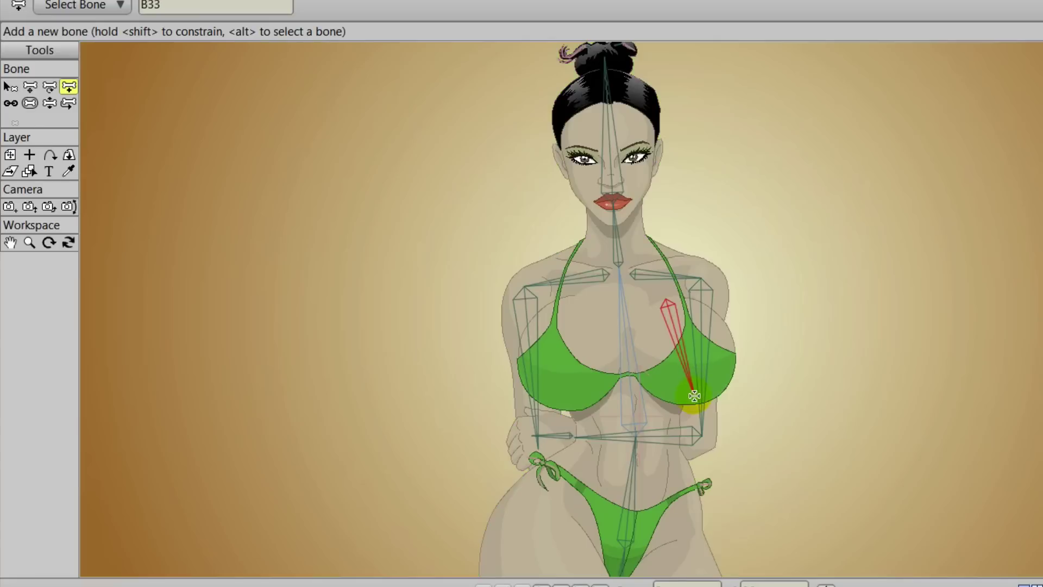
{"action": "left_click", "coordinate": [620, 313], "text": "alt"}
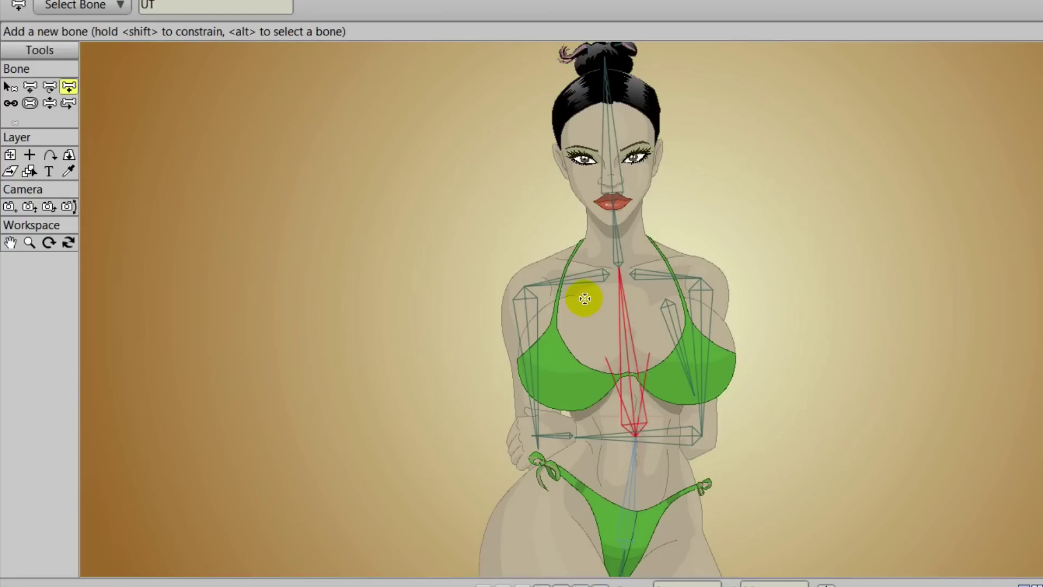
{"action": "left_click_drag", "start_coordinate": [584, 300], "coordinate": [551, 402]}
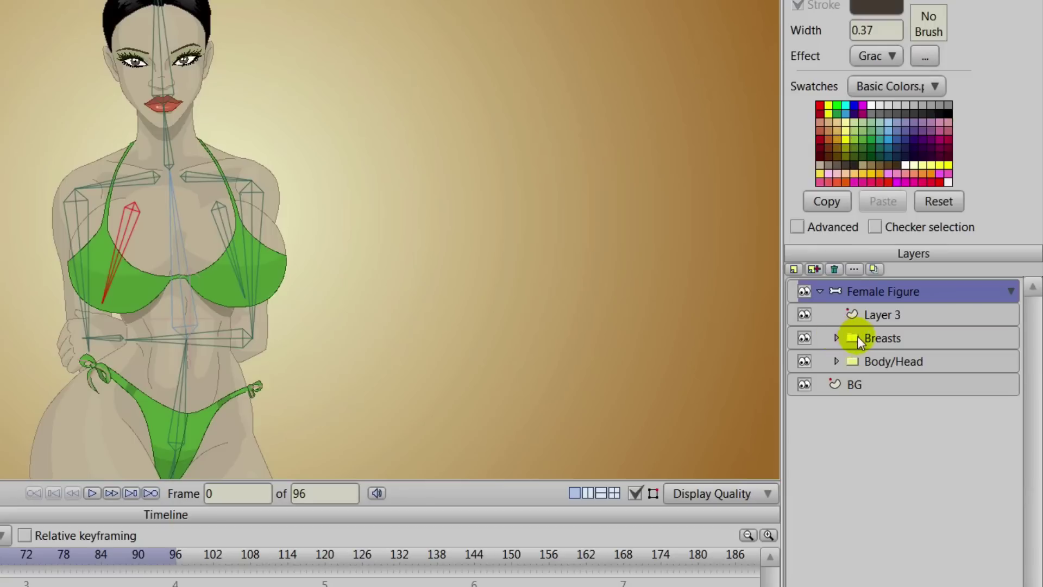
On the Breasts layer inside the Breasts group, bind all points of the viewer's-left breast to the bone over it.
{"action": "left_click", "coordinate": [858, 338]}
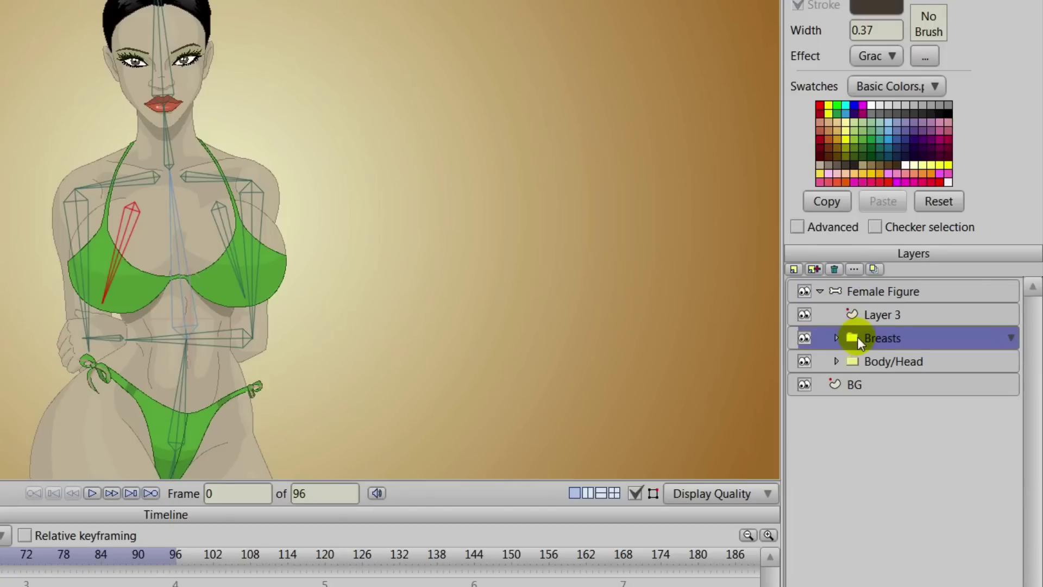
{"action": "left_click", "coordinate": [836, 338]}
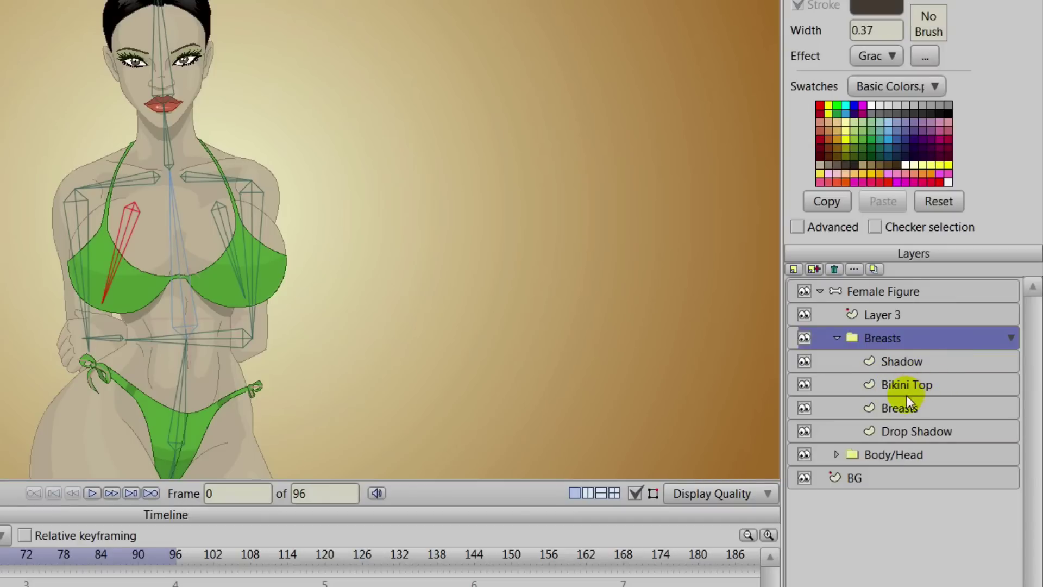
{"action": "left_click", "coordinate": [895, 384]}
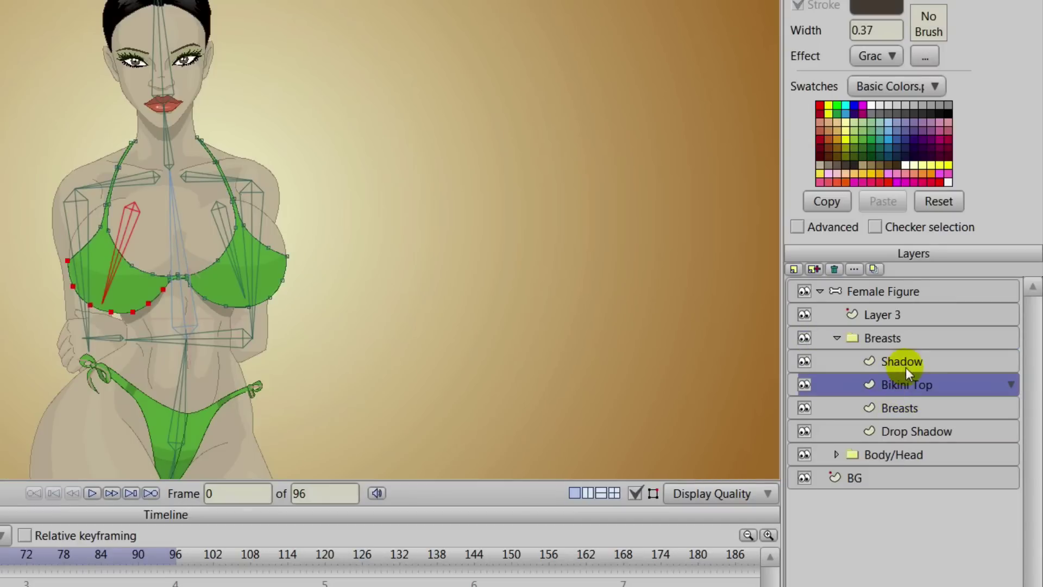
{"action": "left_click", "coordinate": [899, 406]}
{"action": "left_click", "coordinate": [889, 433]}
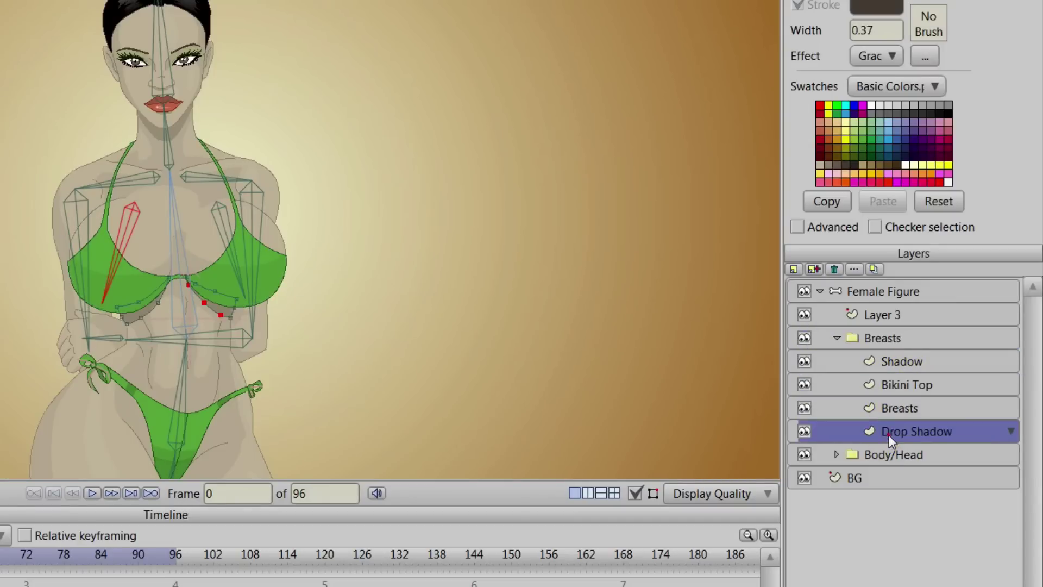
{"action": "left_click", "coordinate": [904, 408]}
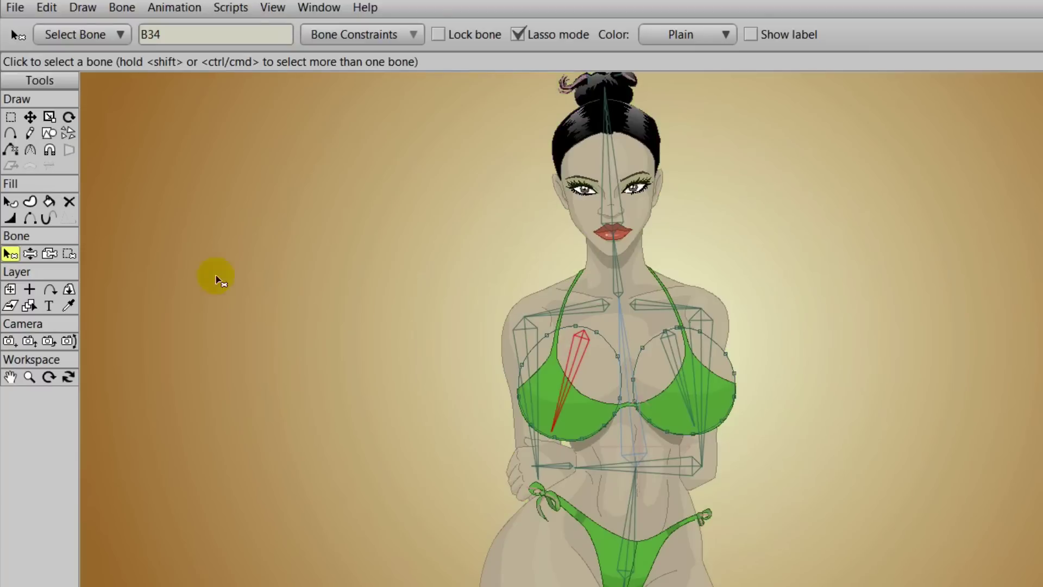
{"action": "left_click", "coordinate": [66, 254]}
{"action": "mouse_move", "coordinate": [514, 300]}
{"action": "left_mouse_down"}
{"action": "mouse_move", "coordinate": [461, 348]}
{"action": "mouse_move", "coordinate": [473, 426]}
{"action": "mouse_move", "coordinate": [575, 457]}
{"action": "mouse_move", "coordinate": [612, 432]}
{"action": "mouse_move", "coordinate": [629, 366]}
{"action": "mouse_move", "coordinate": [620, 337]}
{"action": "mouse_move", "coordinate": [534, 296]}
{"action": "mouse_move", "coordinate": [478, 288]}
{"action": "left_mouse_up"}
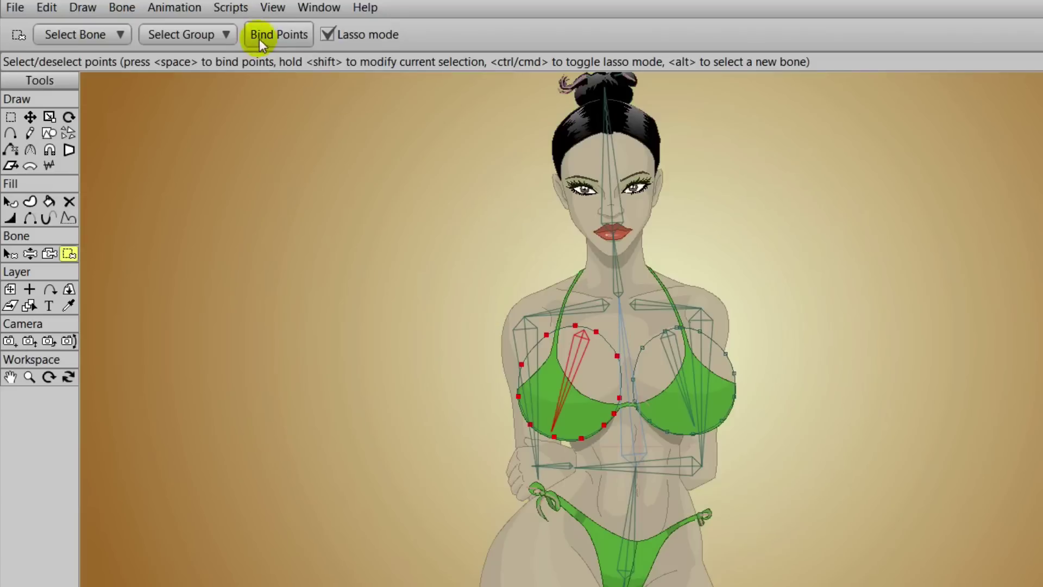
{"action": "left_click", "coordinate": [271, 32]}
Bind all points of the viewer's-right breast on the Breasts layer to the bone over that breast.
{"action": "left_click", "coordinate": [11, 253]}
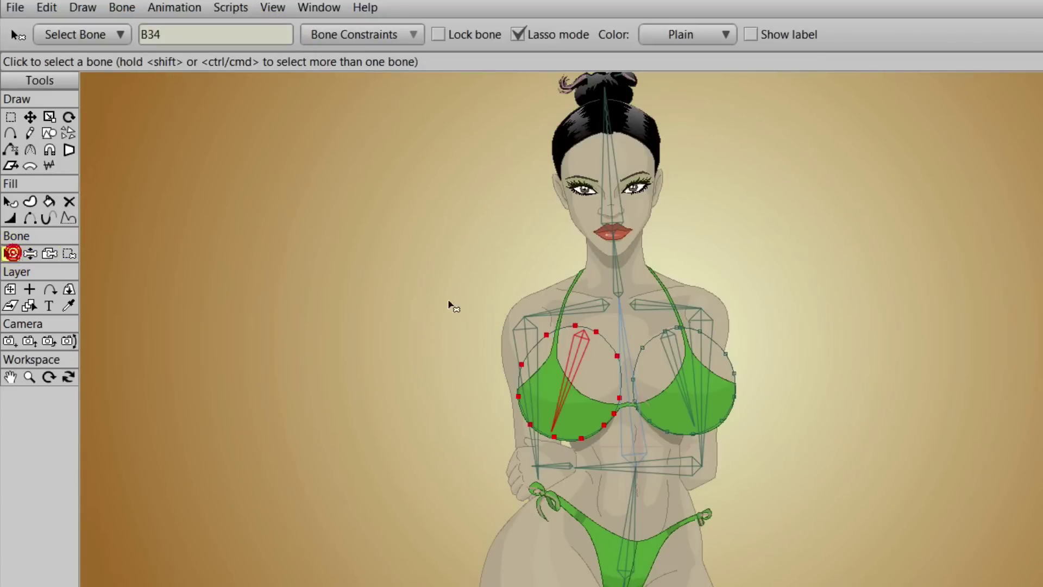
{"action": "left_click", "coordinate": [673, 357]}
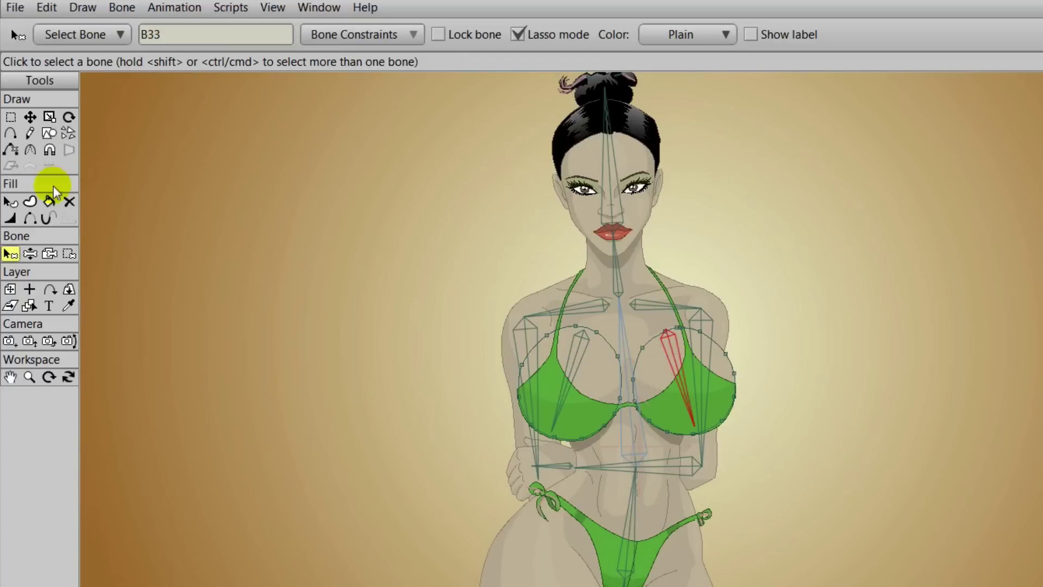
{"action": "left_click", "coordinate": [69, 253]}
{"action": "mouse_move", "coordinate": [637, 302]}
{"action": "left_mouse_down"}
{"action": "mouse_move", "coordinate": [622, 333]}
{"action": "mouse_move", "coordinate": [627, 409]}
{"action": "mouse_move", "coordinate": [646, 448]}
{"action": "mouse_move", "coordinate": [719, 465]}
{"action": "mouse_move", "coordinate": [744, 435]}
{"action": "mouse_move", "coordinate": [721, 332]}
{"action": "mouse_move", "coordinate": [663, 303]}
{"action": "mouse_move", "coordinate": [635, 304]}
{"action": "left_mouse_up"}
{"action": "left_click", "coordinate": [278, 34]}
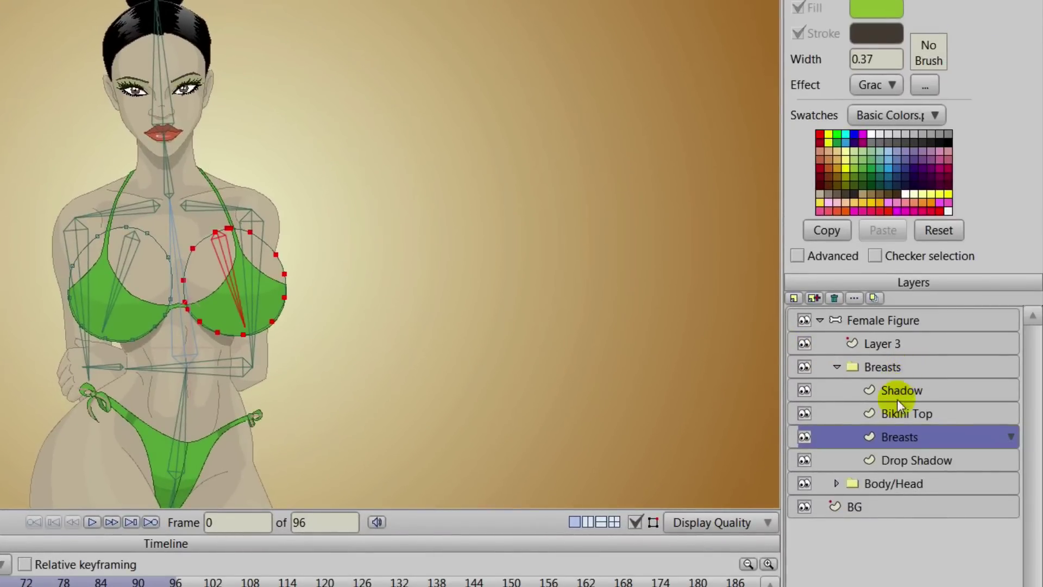
Bind all points of the Bikini Top layer, including straps and cups, to the upper torso bone UT.
{"action": "left_click", "coordinate": [899, 413]}
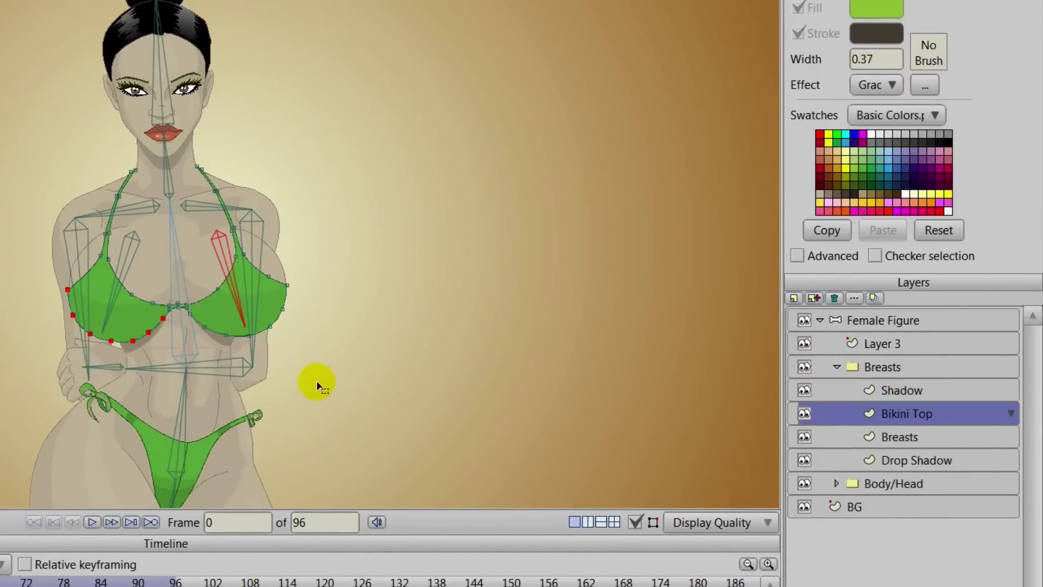
{"action": "left_click_drag", "start_coordinate": [315, 380], "coordinate": [391, 368]}
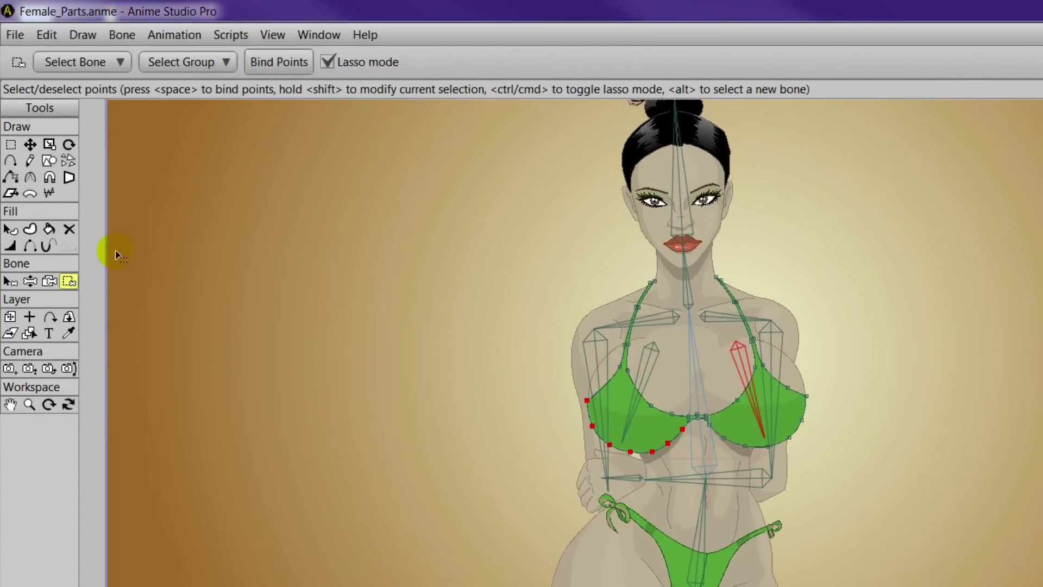
{"action": "left_click", "coordinate": [10, 280]}
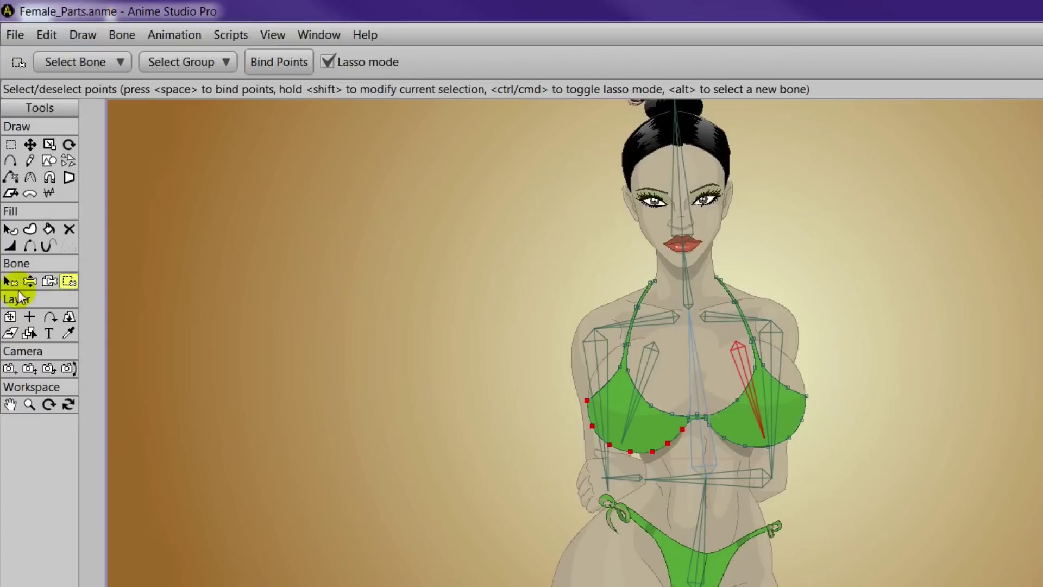
{"action": "left_click", "coordinate": [696, 367]}
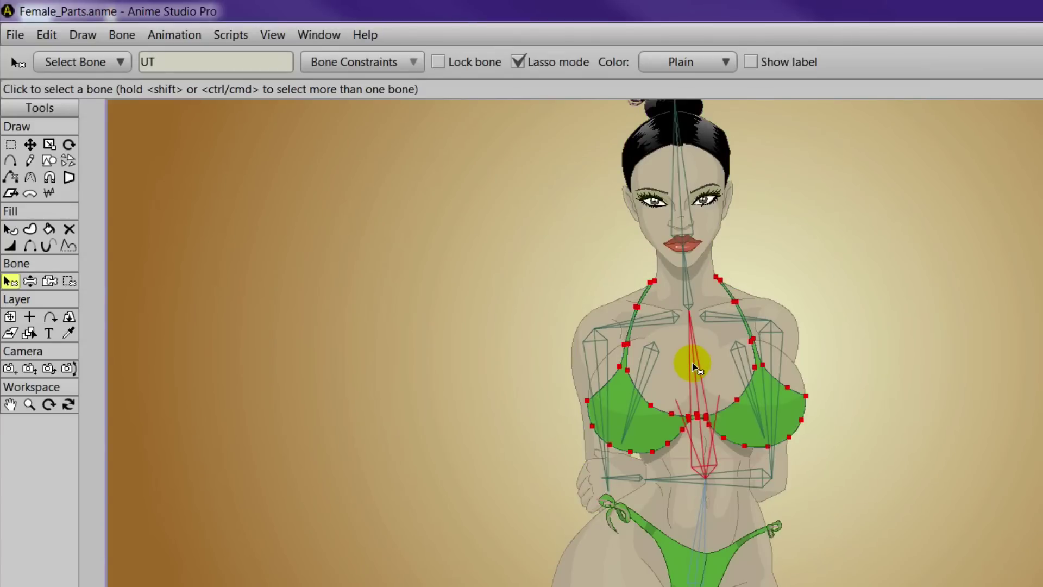
{"action": "left_click", "coordinate": [69, 281]}
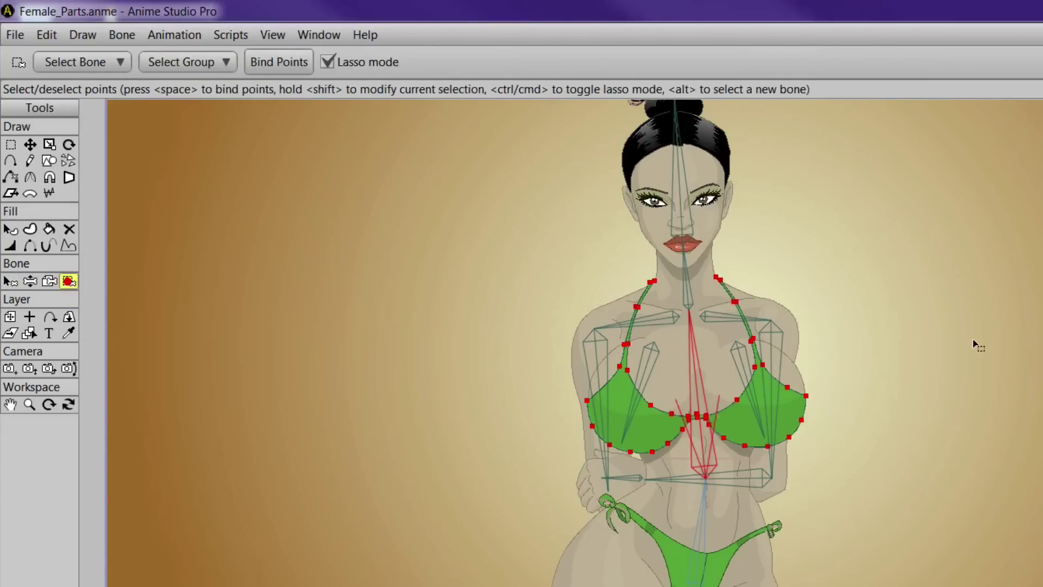
{"action": "left_click", "coordinate": [977, 346]}
{"action": "left_click", "coordinate": [747, 385]}
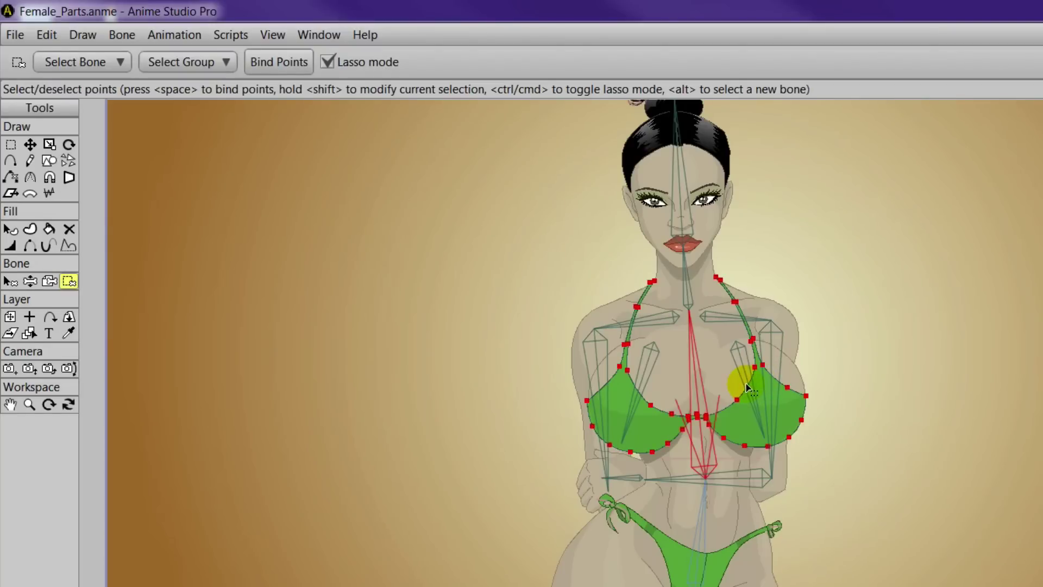
{"action": "left_click", "coordinate": [290, 61]}
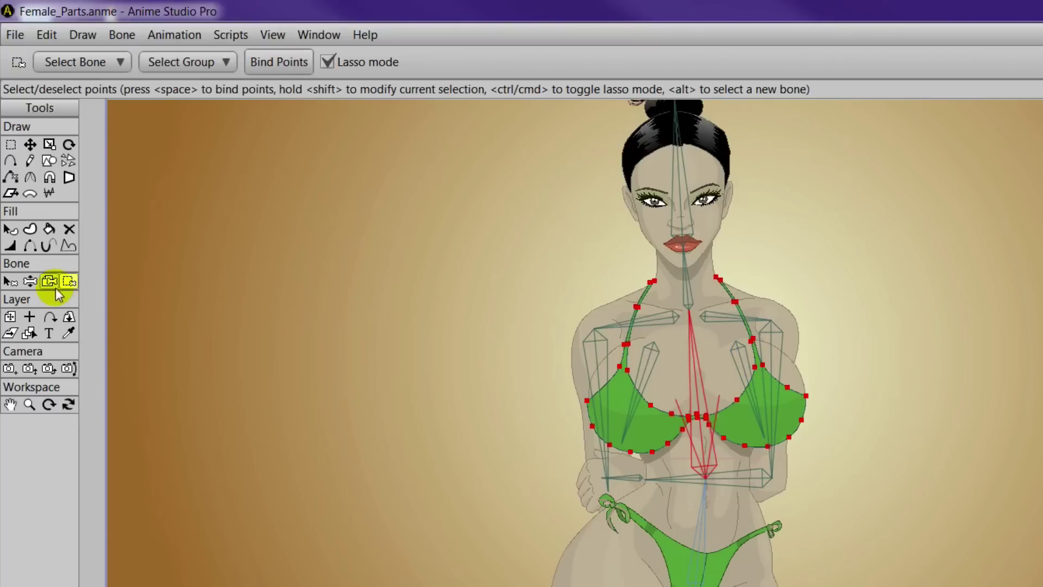
Bind the outer and lower edge points of the viewer's-left bikini cup to the bone over that breast.
{"action": "left_click", "coordinate": [11, 281]}
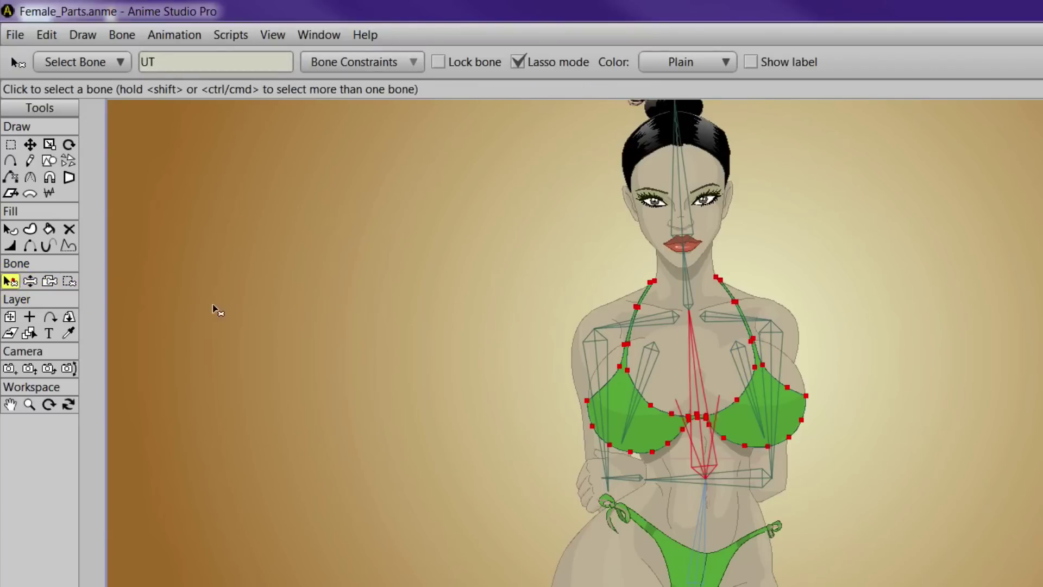
{"action": "left_click", "coordinate": [650, 361]}
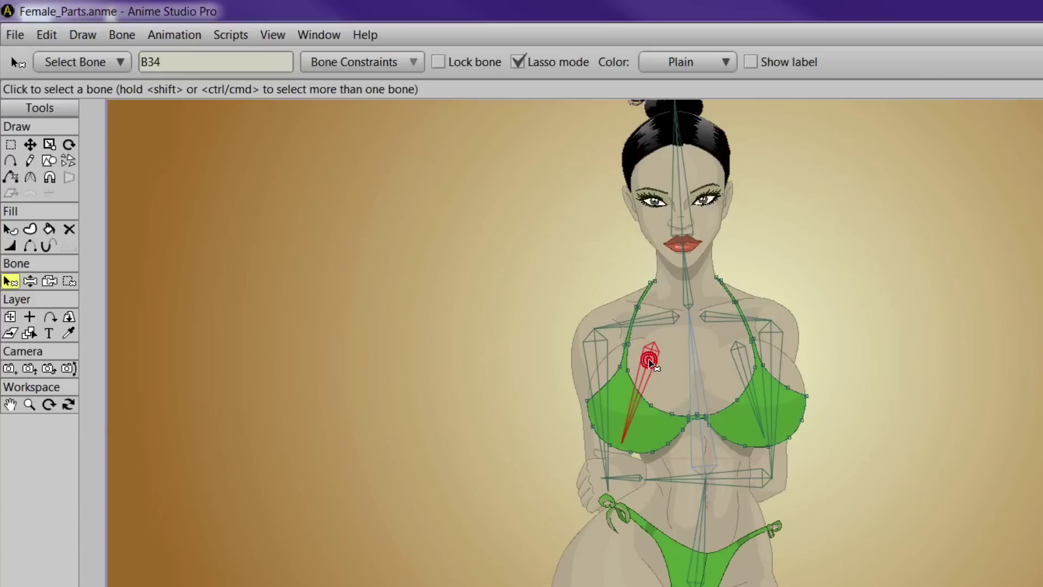
{"action": "left_click", "coordinate": [70, 281]}
{"action": "mouse_move", "coordinate": [583, 379]}
{"action": "left_mouse_down"}
{"action": "mouse_move", "coordinate": [619, 429]}
{"action": "mouse_move", "coordinate": [642, 440]}
{"action": "mouse_move", "coordinate": [690, 427]}
{"action": "mouse_move", "coordinate": [680, 451]}
{"action": "mouse_move", "coordinate": [648, 465]}
{"action": "mouse_move", "coordinate": [586, 458]}
{"action": "mouse_move", "coordinate": [575, 435]}
{"action": "mouse_move", "coordinate": [593, 374]}
{"action": "left_mouse_up"}
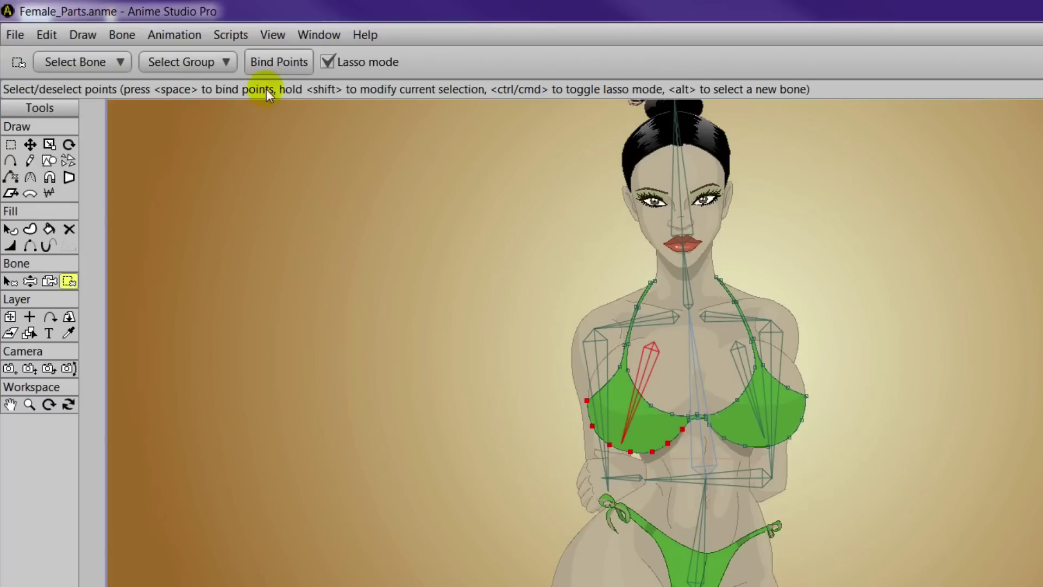
Bind the outer and lower edge points of the viewer's-right bikini cup to the bone over that breast.
{"action": "left_click", "coordinate": [10, 281]}
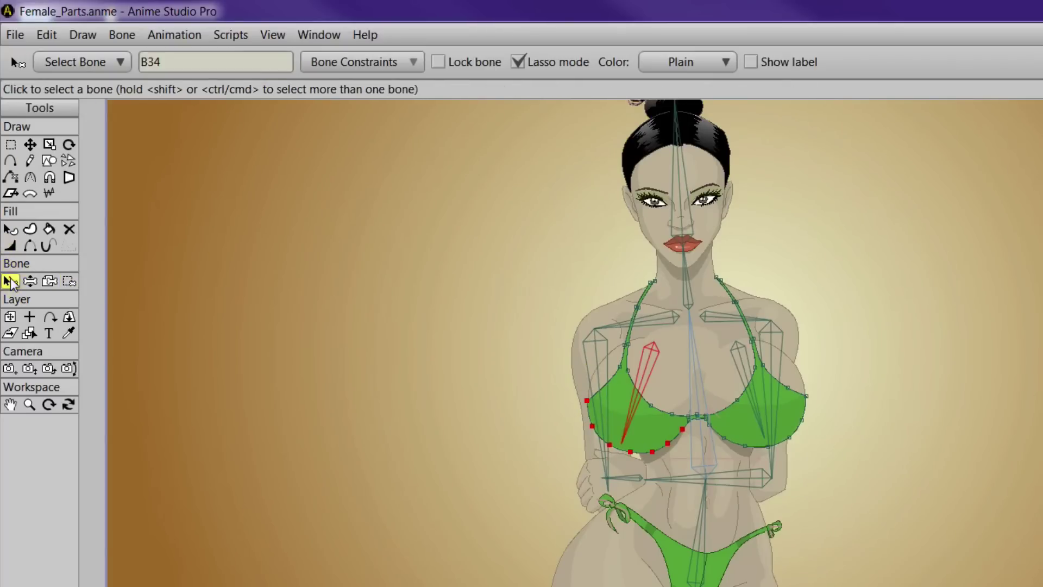
{"action": "left_click", "coordinate": [738, 361]}
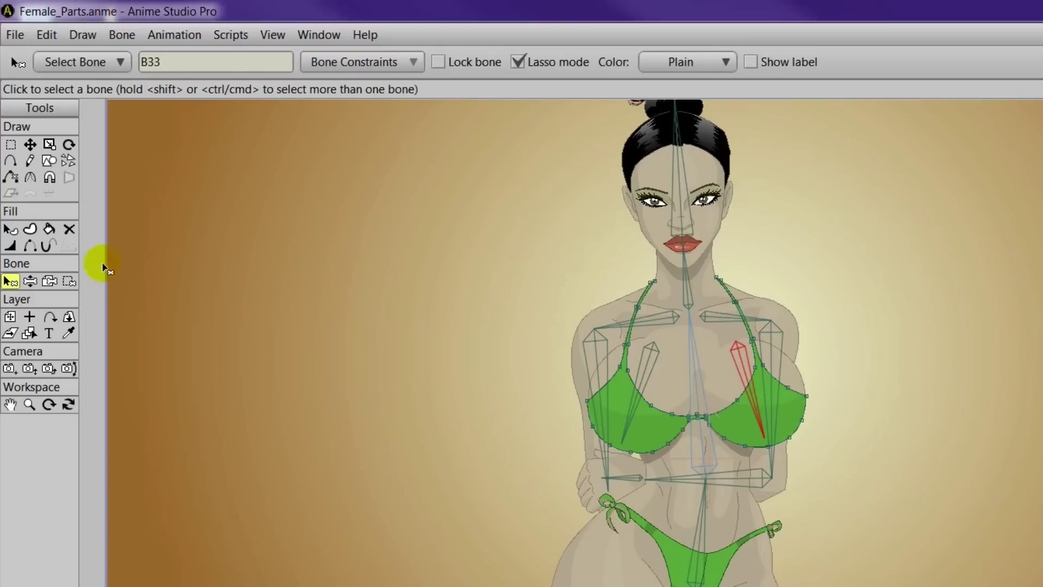
{"action": "left_click", "coordinate": [76, 283]}
{"action": "mouse_move", "coordinate": [819, 378]}
{"action": "left_mouse_down"}
{"action": "mouse_move", "coordinate": [745, 426]}
{"action": "mouse_move", "coordinate": [702, 423]}
{"action": "mouse_move", "coordinate": [710, 450]}
{"action": "mouse_move", "coordinate": [768, 468]}
{"action": "mouse_move", "coordinate": [819, 430]}
{"action": "mouse_move", "coordinate": [811, 379]}
{"action": "left_mouse_up"}
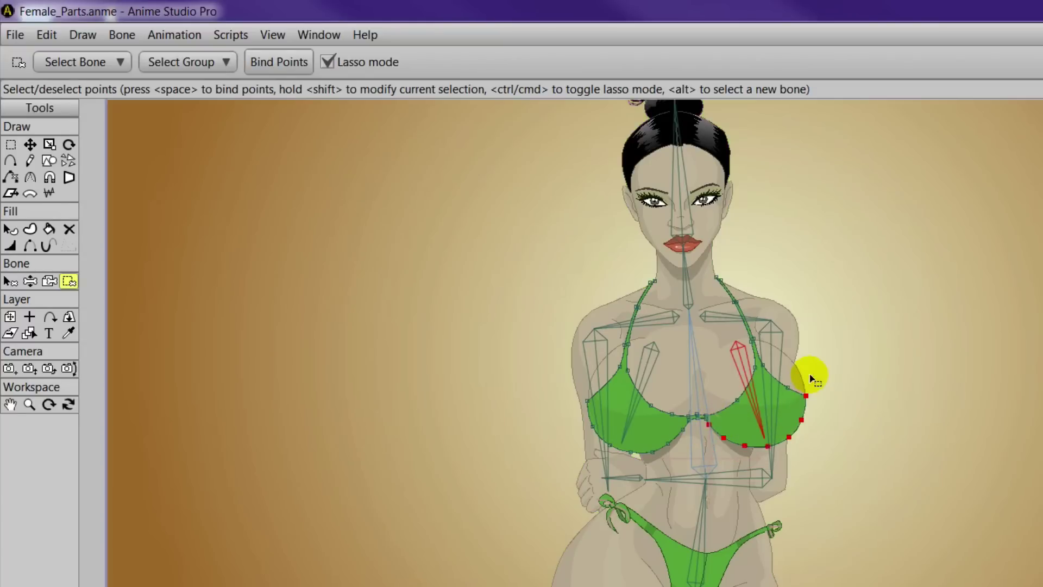
{"action": "left_click", "coordinate": [292, 64]}
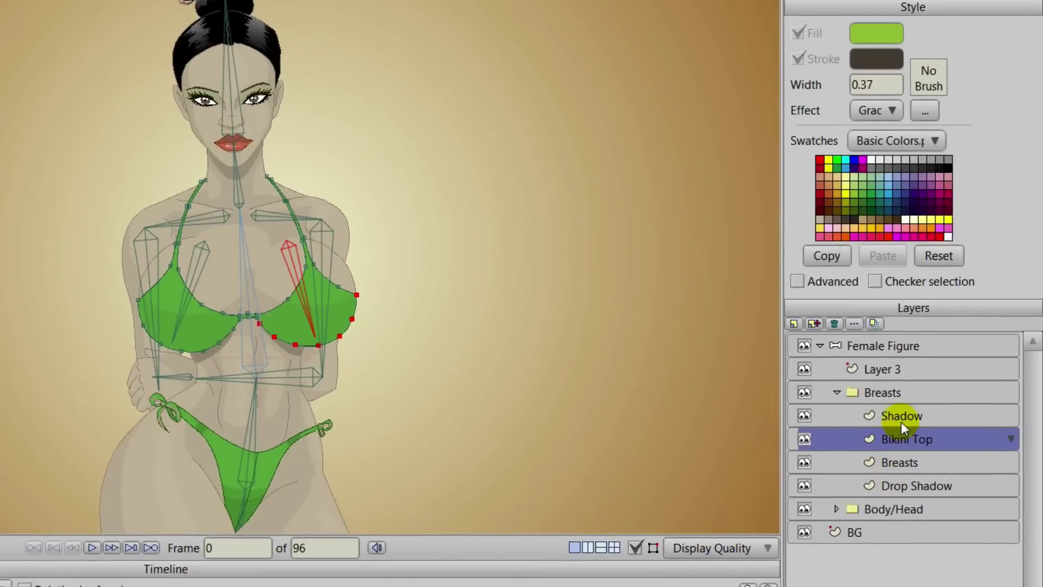
Bind the Shadow layer's points over the viewer's-left breast to the bone over that breast.
{"action": "left_click", "coordinate": [902, 415]}
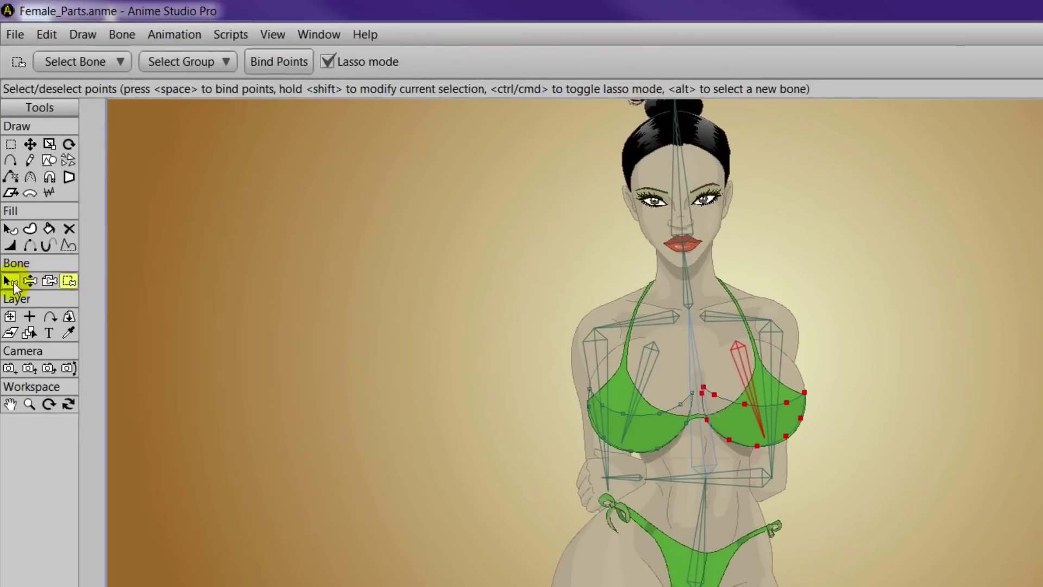
{"action": "left_click", "coordinate": [11, 277]}
{"action": "left_click", "coordinate": [648, 355]}
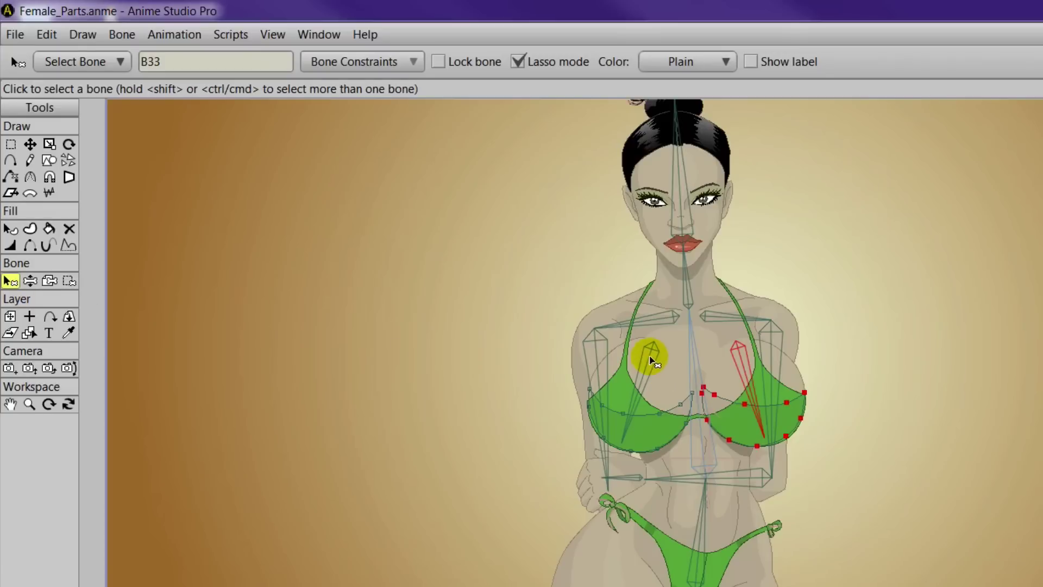
{"action": "left_click", "coordinate": [69, 280]}
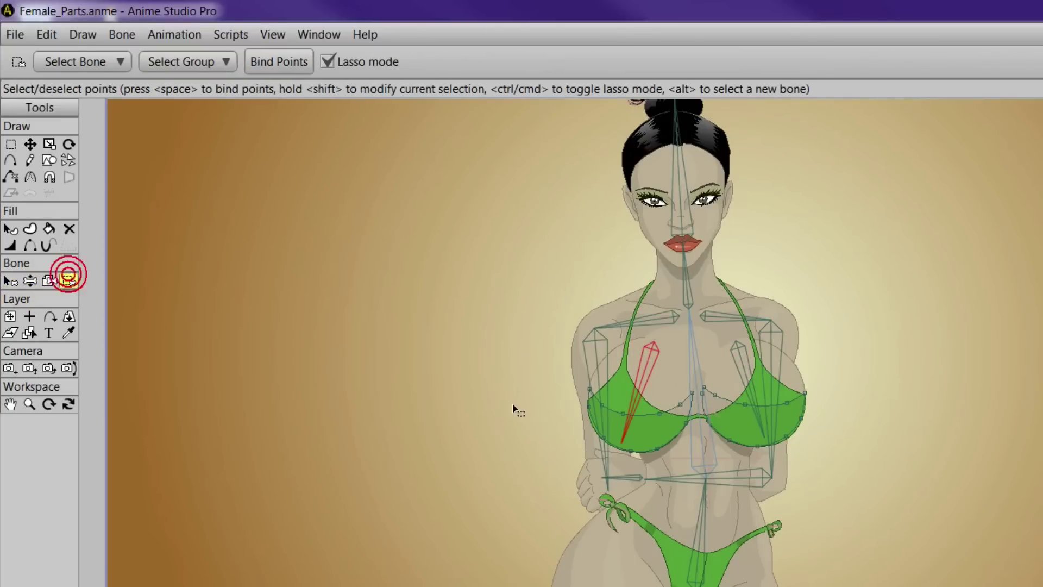
{"action": "left_click", "coordinate": [645, 414]}
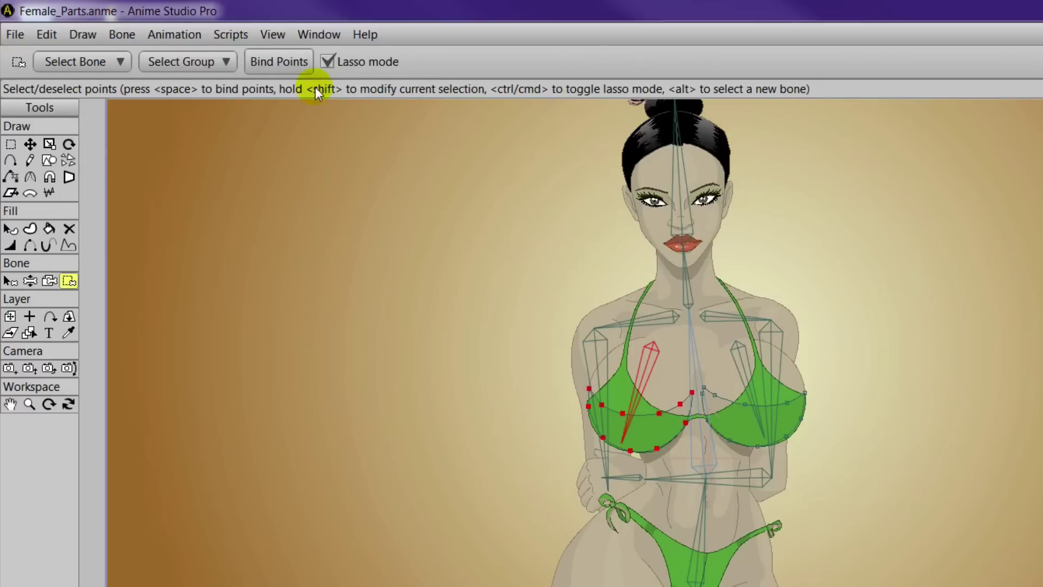
{"action": "left_click", "coordinate": [271, 61]}
Bind the Shadow layer's points over the viewer's-right breast to the bone over that breast.
{"action": "left_click", "coordinate": [11, 280]}
{"action": "left_click", "coordinate": [766, 394]}
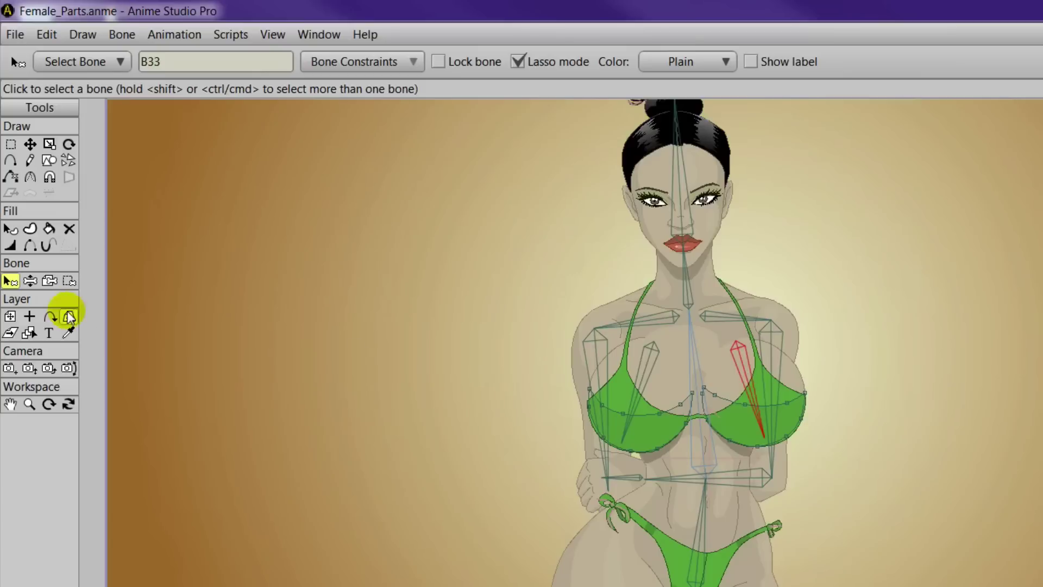
{"action": "left_click", "coordinate": [68, 280]}
{"action": "left_click", "coordinate": [772, 406]}
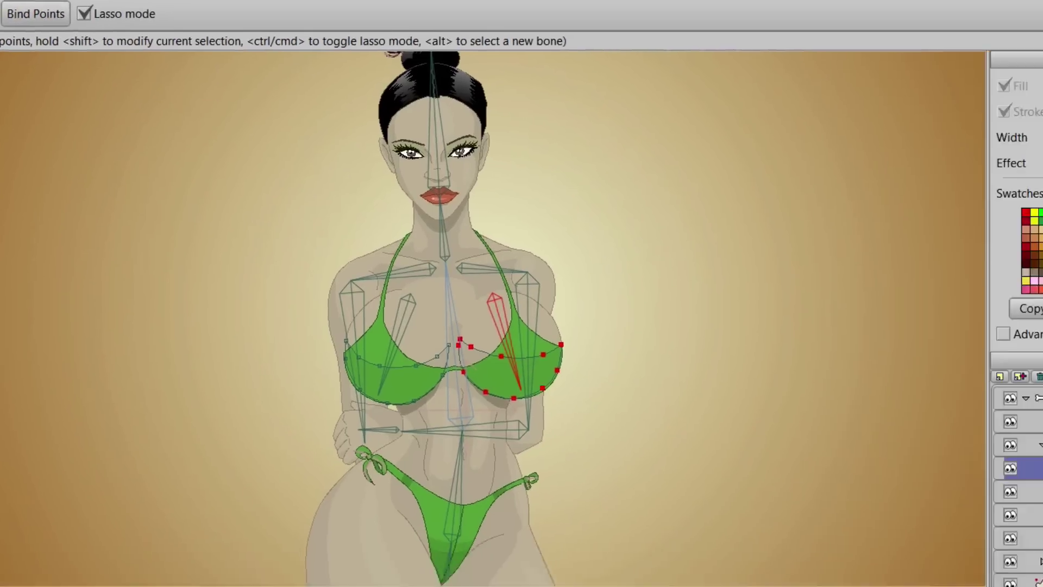
Bind the two lower inner-edge points of the Drop Shadow layer's viewer's-left shape to the bone over that breast.
{"action": "left_click", "coordinate": [897, 499]}
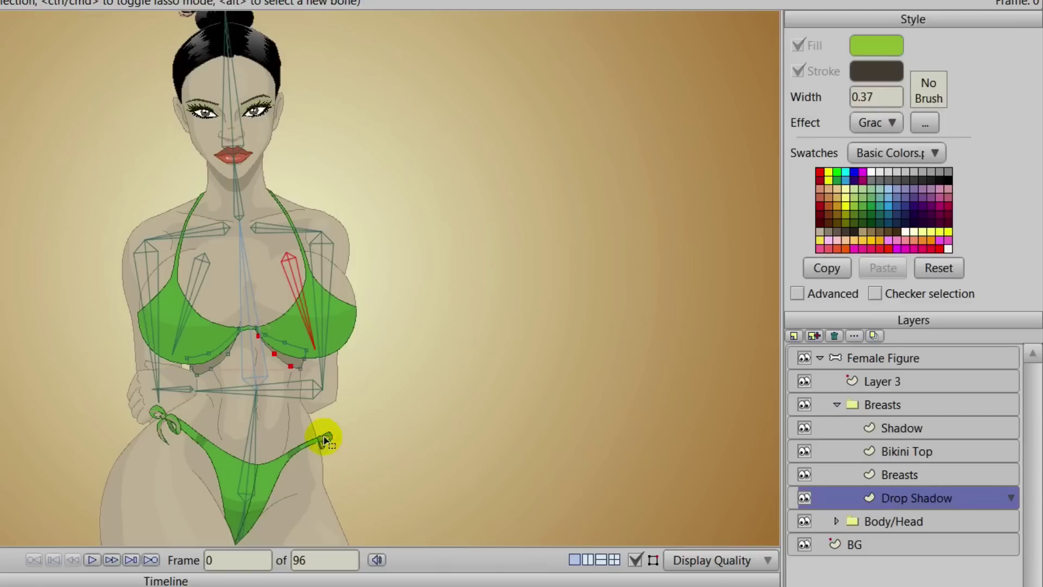
{"action": "scroll", "coordinate": [169, 369], "scroll_direction": "up", "scroll_amount": 6}
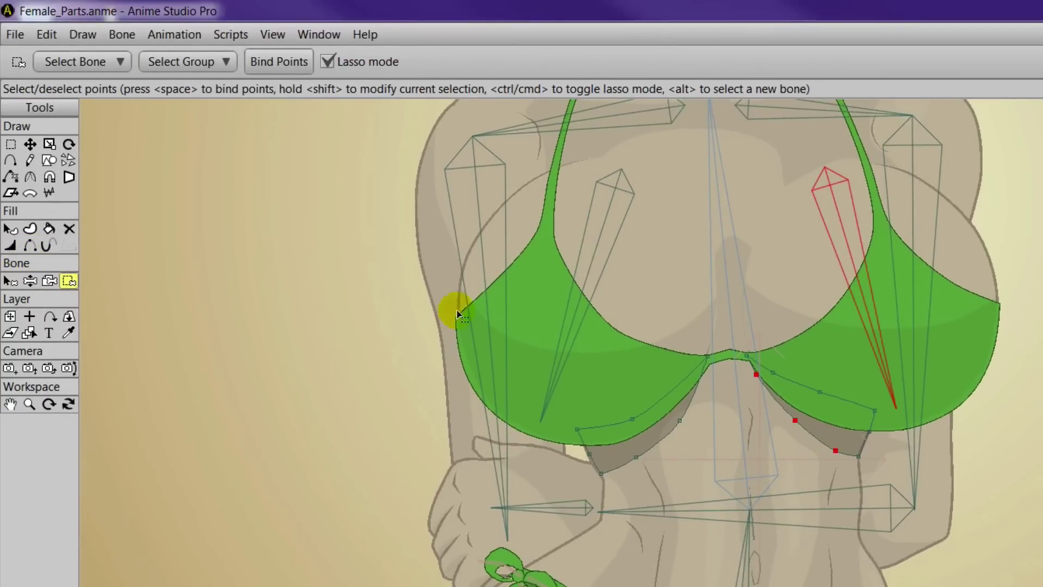
{"action": "left_click", "coordinate": [10, 280]}
{"action": "left_click", "coordinate": [601, 239]}
{"action": "left_click", "coordinate": [69, 280]}
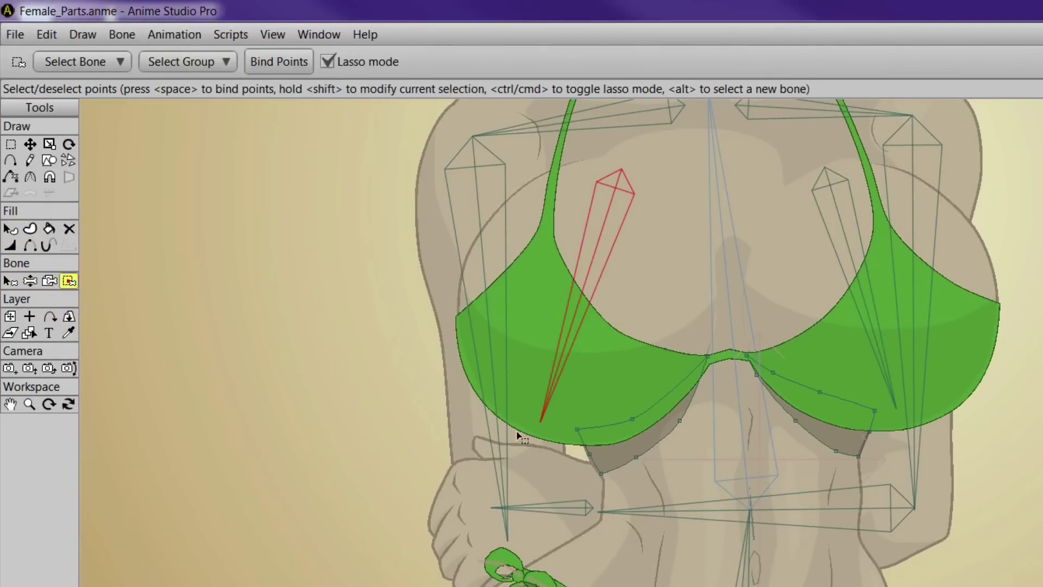
{"action": "mouse_move", "coordinate": [641, 438]}
{"action": "left_mouse_down"}
{"action": "mouse_move", "coordinate": [618, 472]}
{"action": "mouse_move", "coordinate": [674, 467]}
{"action": "mouse_move", "coordinate": [688, 415]}
{"action": "mouse_move", "coordinate": [625, 441]}
{"action": "left_mouse_up"}
{"action": "left_click", "coordinate": [267, 60]}
Bind the lower inner-edge points of the Drop Shadow layer's viewer's-right shape to the bone over that breast.
{"action": "left_click", "coordinate": [11, 280]}
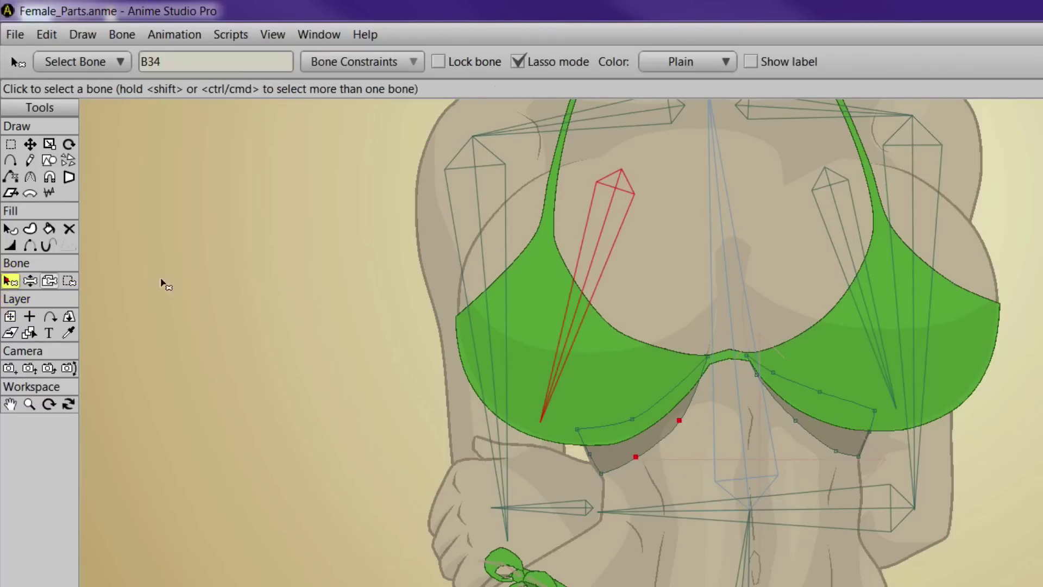
{"action": "left_click", "coordinate": [856, 248]}
{"action": "left_click", "coordinate": [856, 249]}
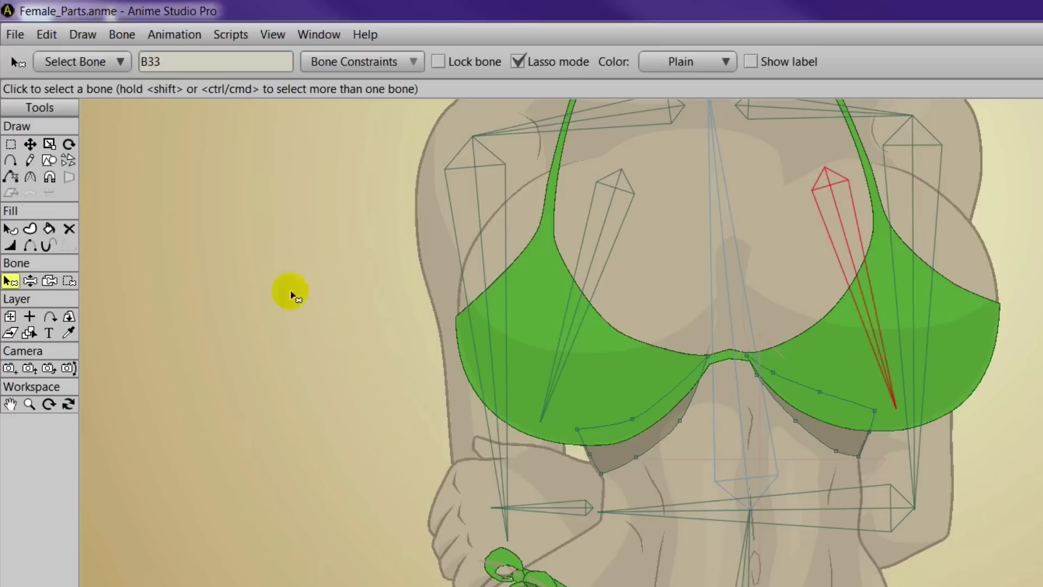
{"action": "left_click", "coordinate": [69, 280]}
{"action": "mouse_move", "coordinate": [808, 422]}
{"action": "left_mouse_down"}
{"action": "mouse_move", "coordinate": [773, 406]}
{"action": "mouse_move", "coordinate": [818, 456]}
{"action": "mouse_move", "coordinate": [841, 462]}
{"action": "mouse_move", "coordinate": [794, 414]}
{"action": "left_mouse_up"}
{"action": "left_click", "coordinate": [275, 68]}
{"action": "scroll", "coordinate": [540, 306], "scroll_direction": "down", "scroll_amount": 2}
{"action": "scroll", "coordinate": [540, 306], "scroll_direction": "down", "scroll_amount": 3}
{"action": "left_click_drag", "start_coordinate": [598, 371], "coordinate": [561, 428]}
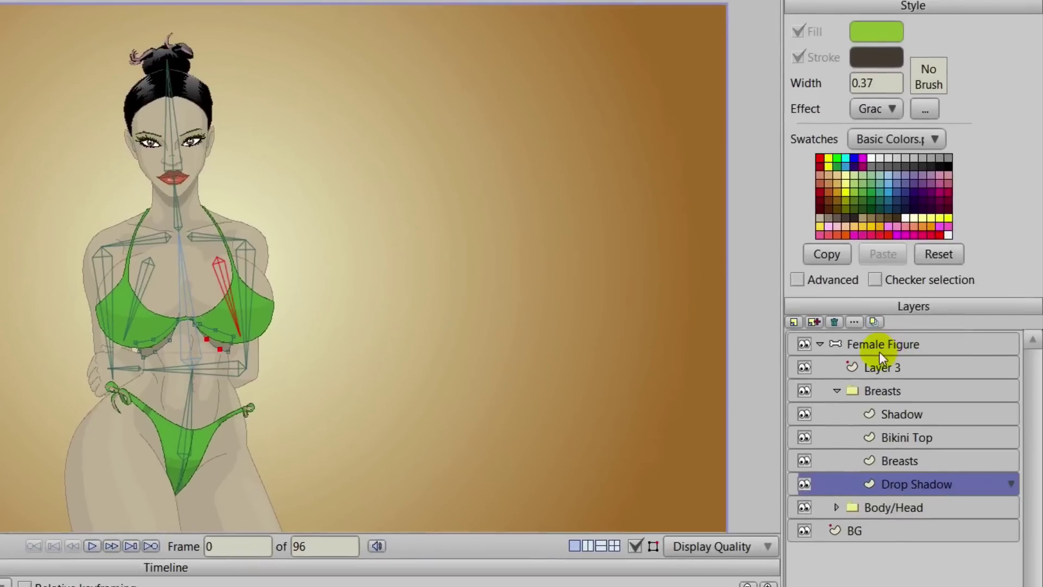
Enable bone dynamics for both breast bones on the Female Figure layer.
{"action": "left_click", "coordinate": [872, 344]}
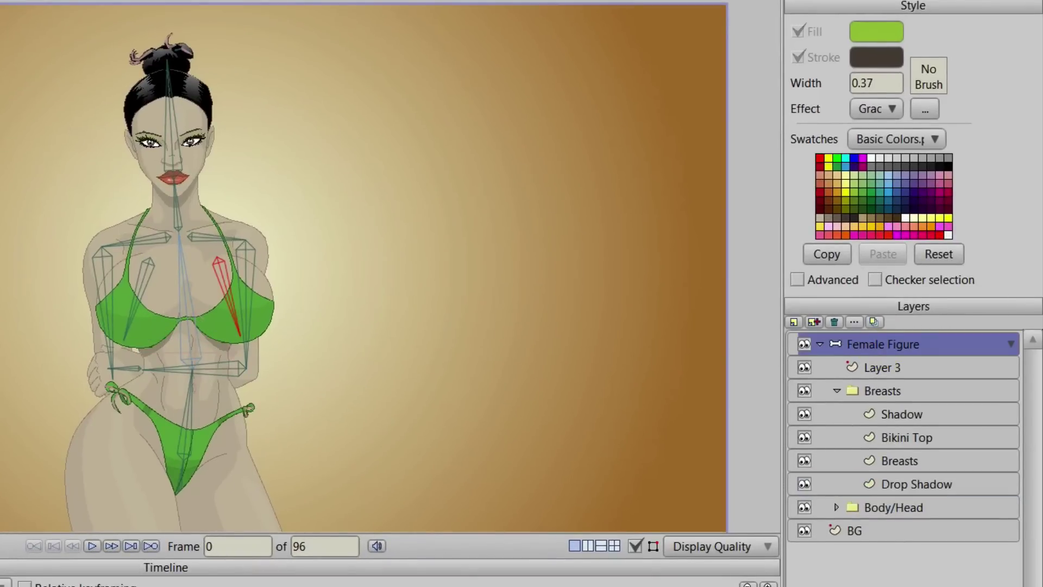
{"action": "left_click", "coordinate": [226, 287]}
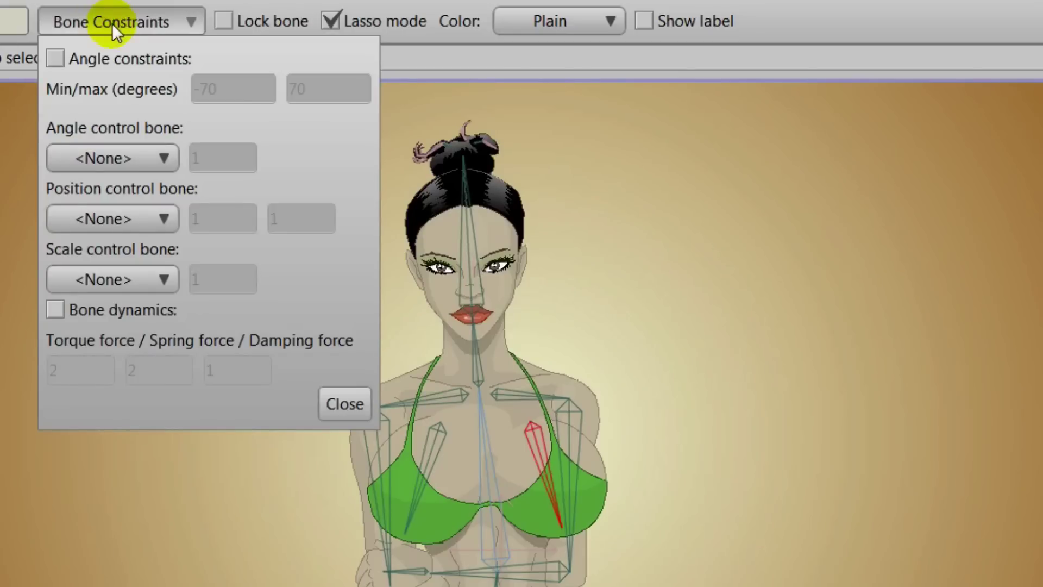
{"action": "left_click", "coordinate": [53, 308]}
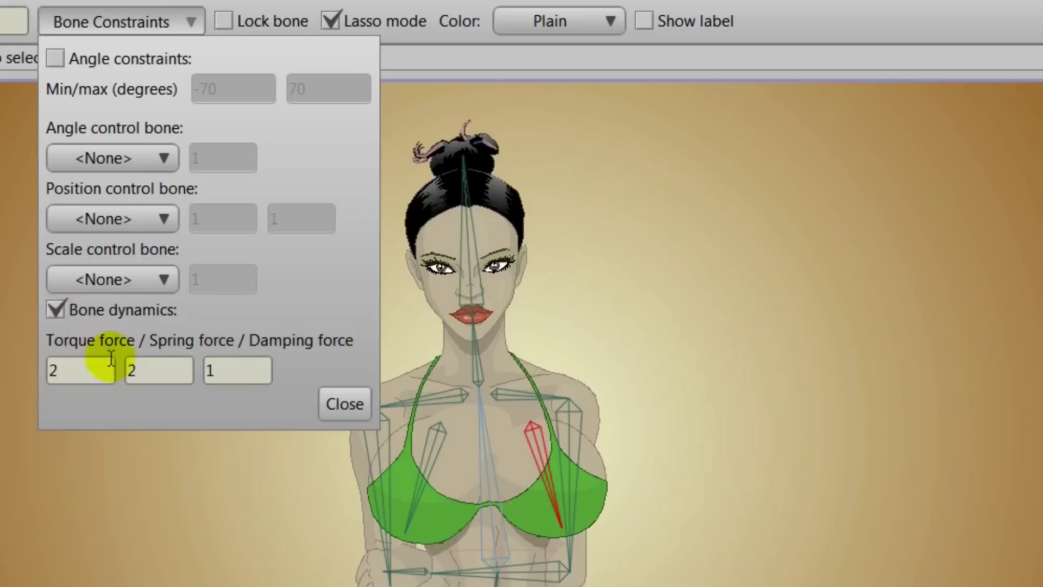
{"action": "left_click", "coordinate": [430, 447]}
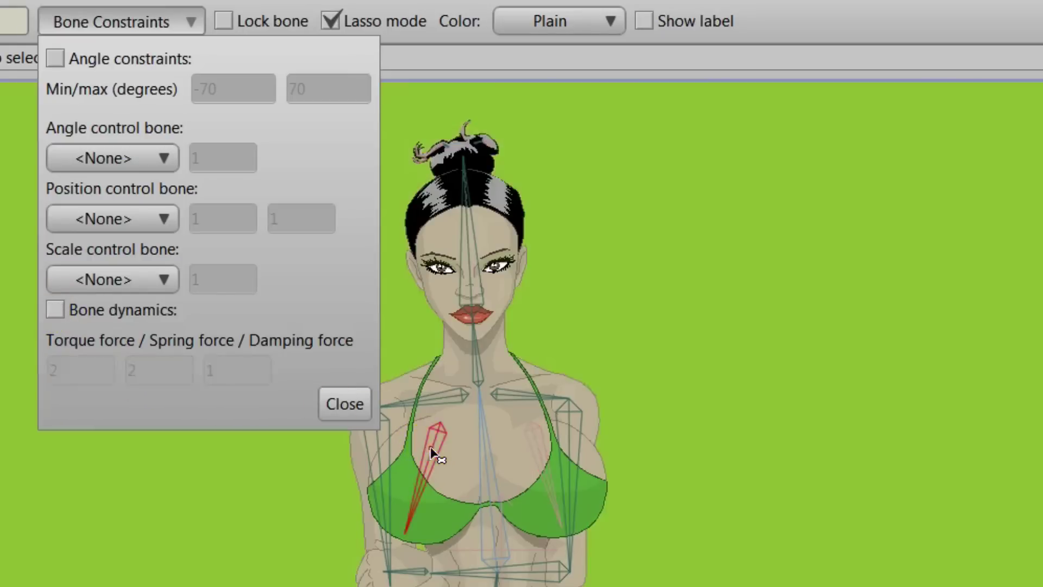
{"action": "left_click", "coordinate": [54, 310]}
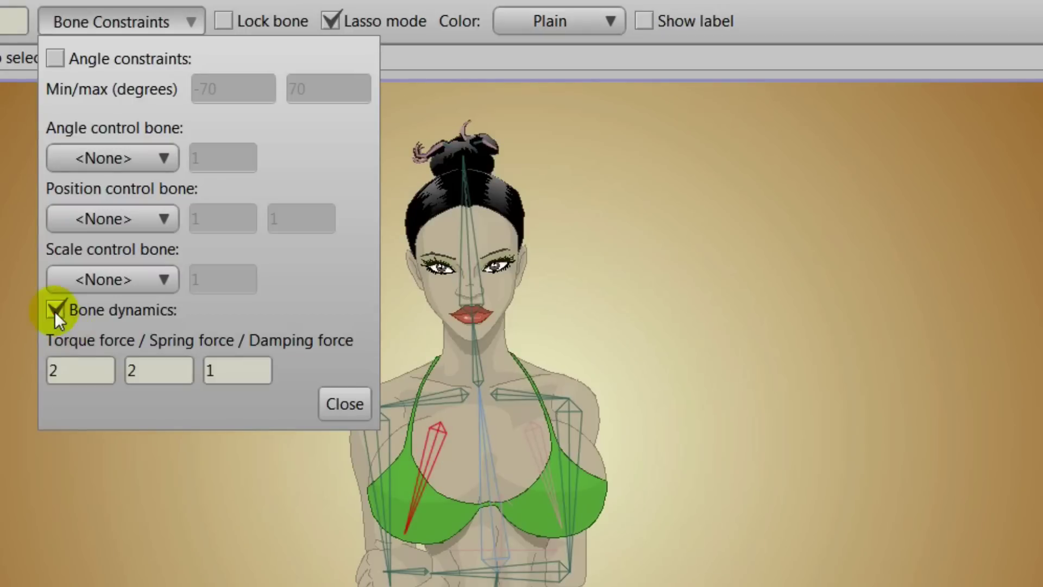
{"action": "left_click", "coordinate": [354, 404]}
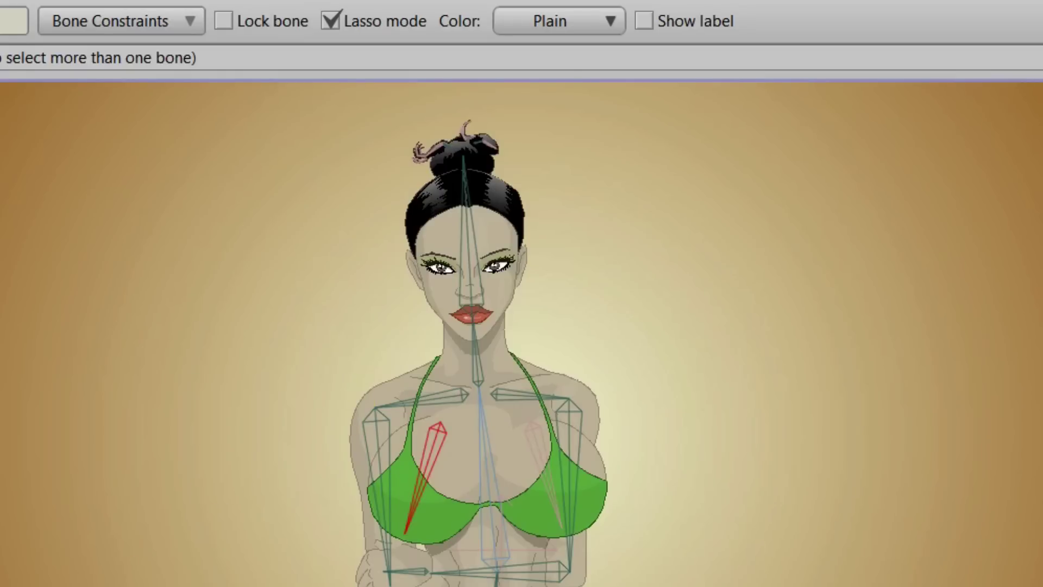
Keyframe the position of the root bone at the pelvis at frame 12.
{"action": "scroll", "coordinate": [494, 380], "scroll_direction": "down", "scroll_amount": 3}
{"action": "left_click_drag", "start_coordinate": [494, 380], "coordinate": [427, 318]}
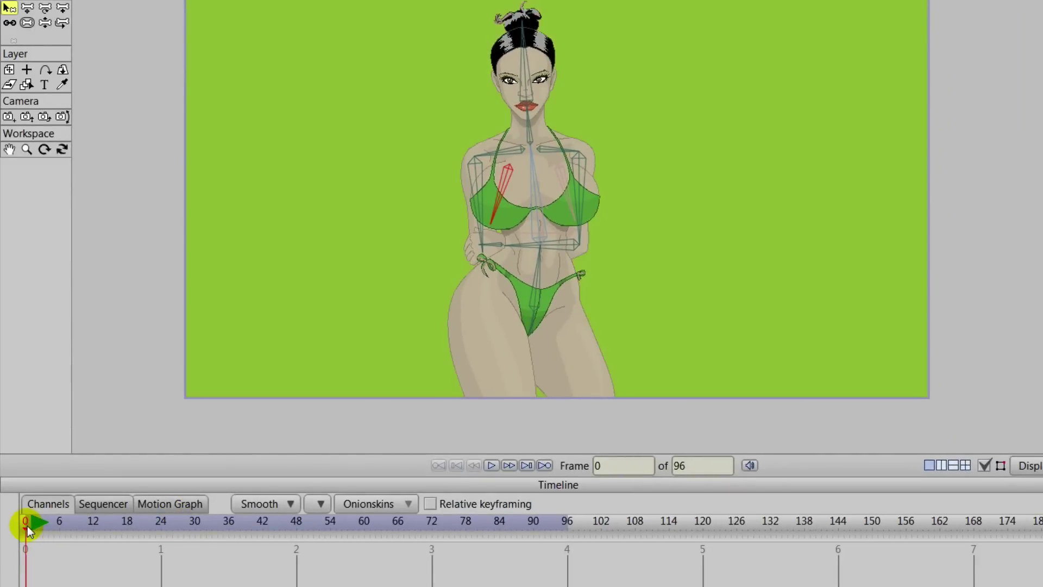
{"action": "left_click_drag", "start_coordinate": [28, 526], "coordinate": [123, 542]}
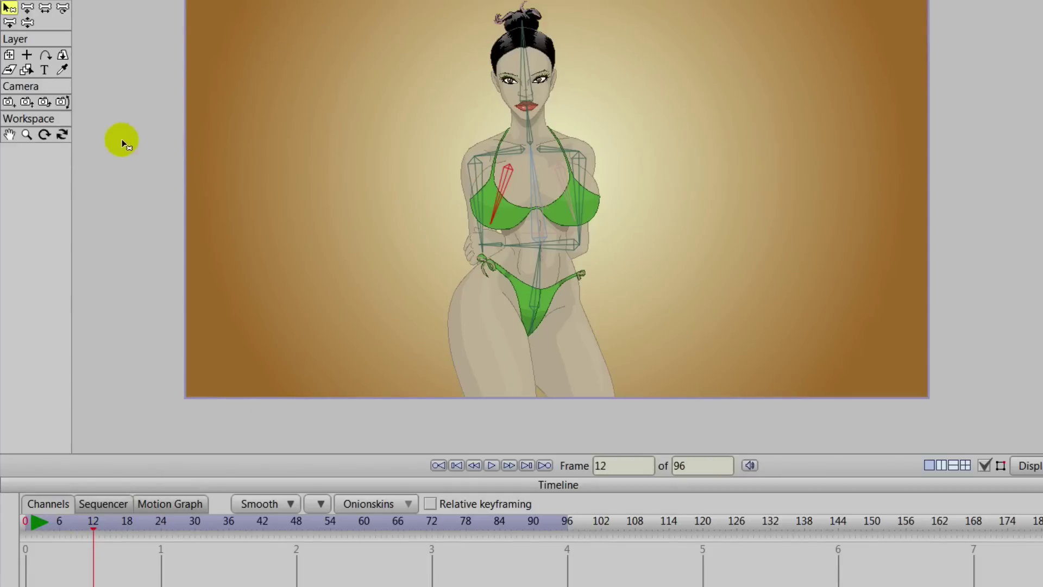
{"action": "left_click", "coordinate": [28, 7]}
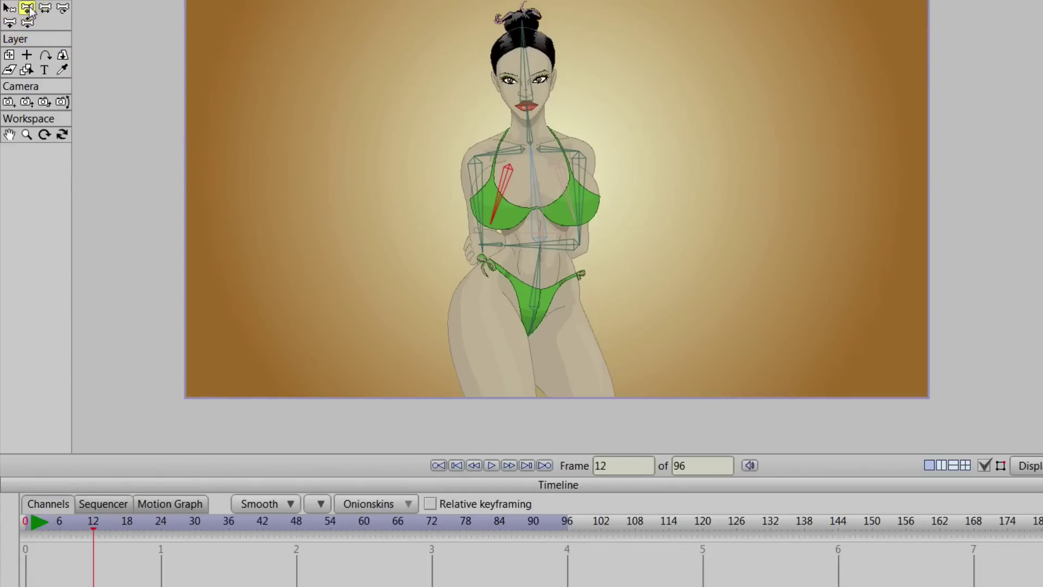
{"action": "left_click", "coordinate": [532, 330]}
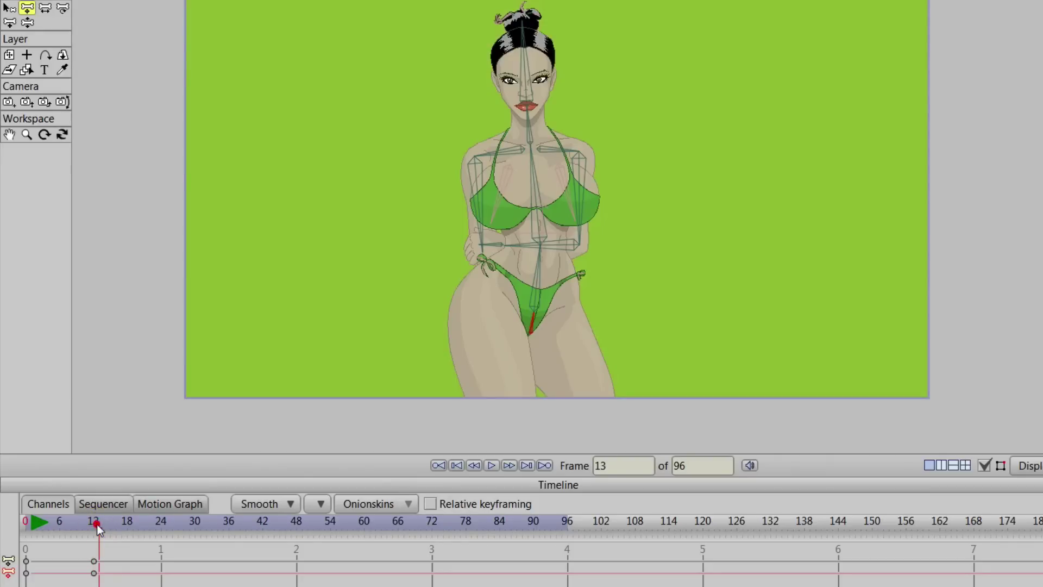
Move the pelvis root bone up and slightly right at frame 16, and down and further right at frame 21.
{"action": "left_click_drag", "start_coordinate": [96, 523], "coordinate": [118, 529]}
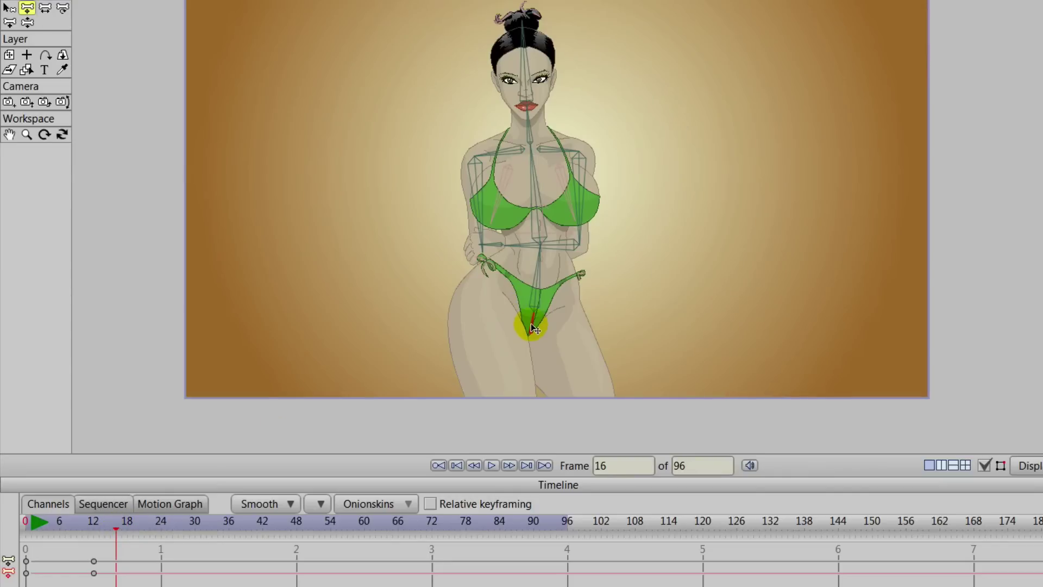
{"action": "left_click_drag", "start_coordinate": [535, 328], "coordinate": [550, 304]}
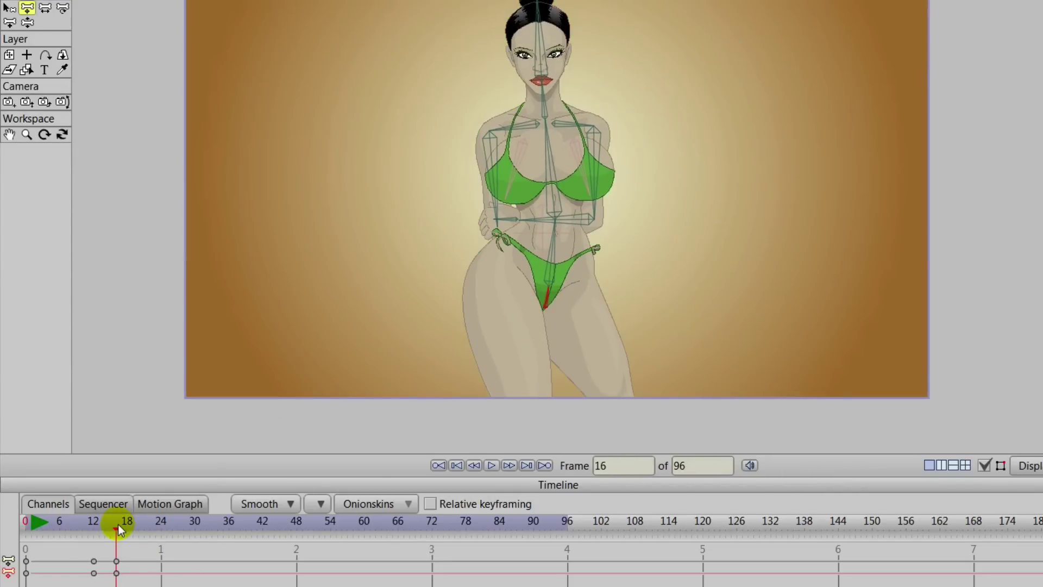
{"action": "left_click_drag", "start_coordinate": [119, 525], "coordinate": [143, 530]}
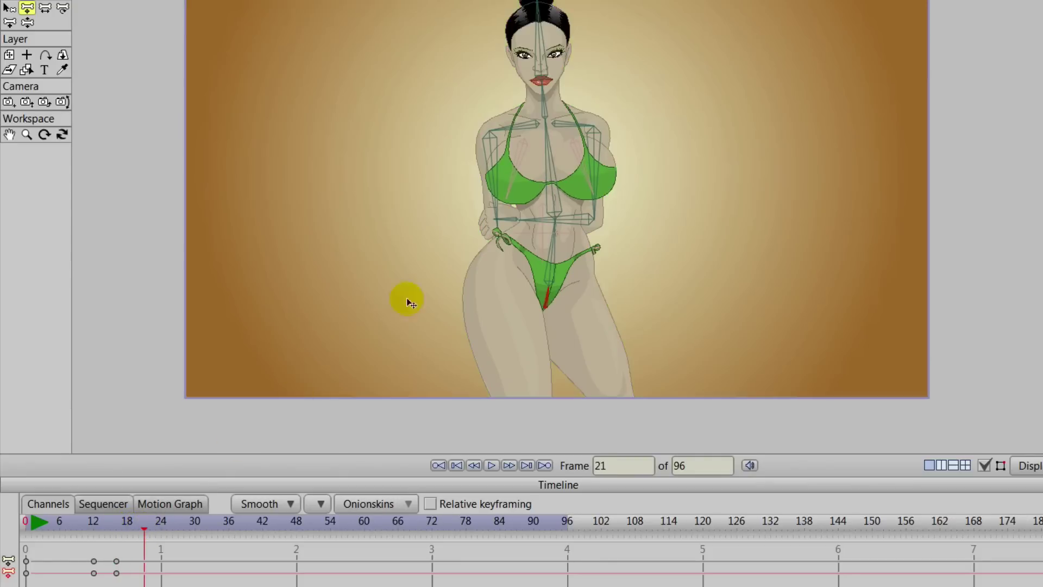
{"action": "left_click_drag", "start_coordinate": [550, 292], "coordinate": [585, 308]}
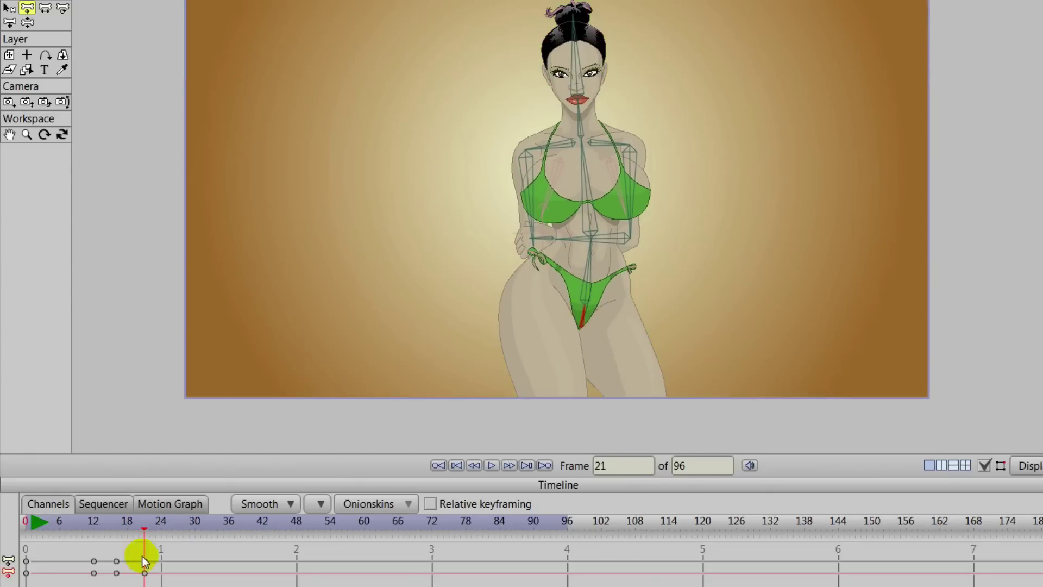
Play the animation from frame 0 with the bone overlay hidden to examine the chest's secondary motion.
{"action": "left_click_drag", "start_coordinate": [145, 526], "coordinate": [23, 533]}
{"action": "left_click", "coordinate": [985, 465]}
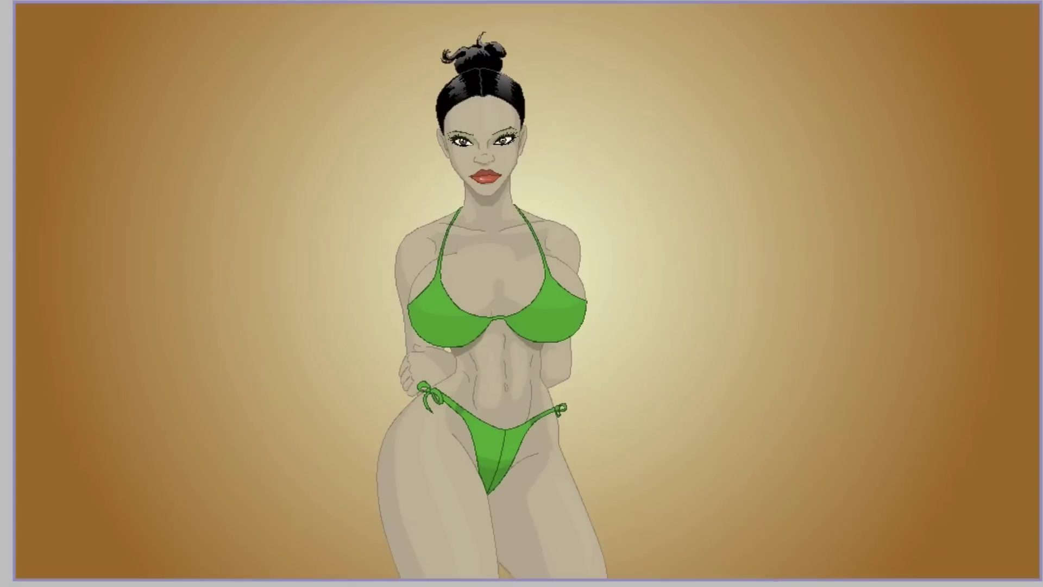
{"action": "key", "text": "space"}
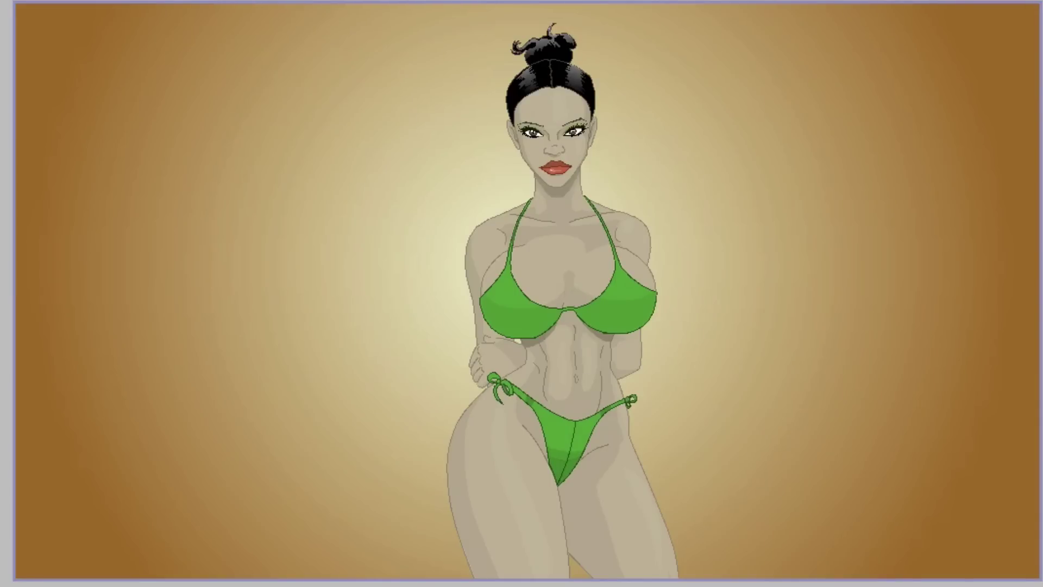
{"action": "key", "text": "space"}
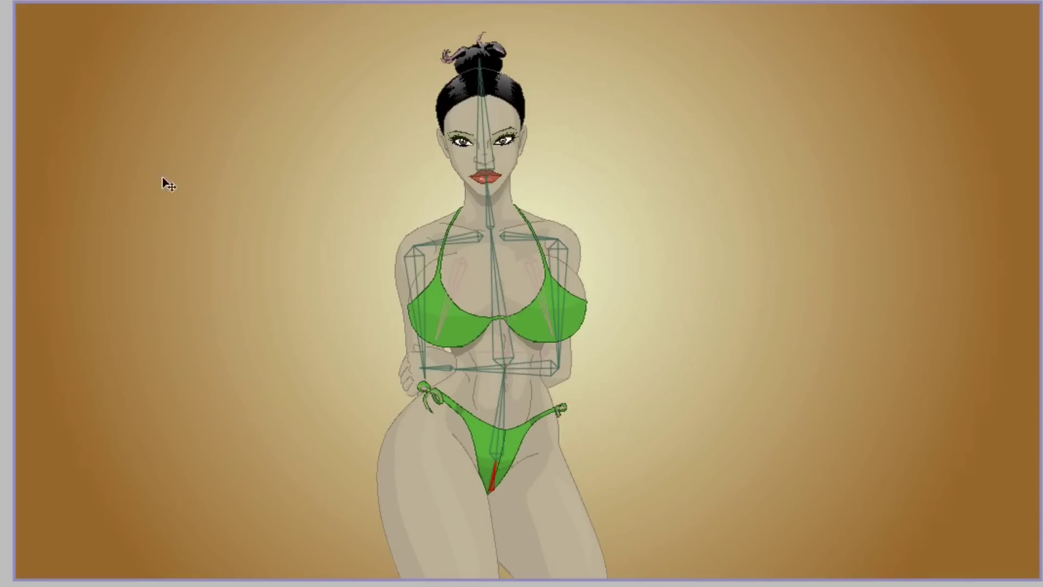
Examine the torque, spring and damping force settings in the viewer's-left breast bone's dynamics.
{"action": "left_click", "coordinate": [13, 181]}
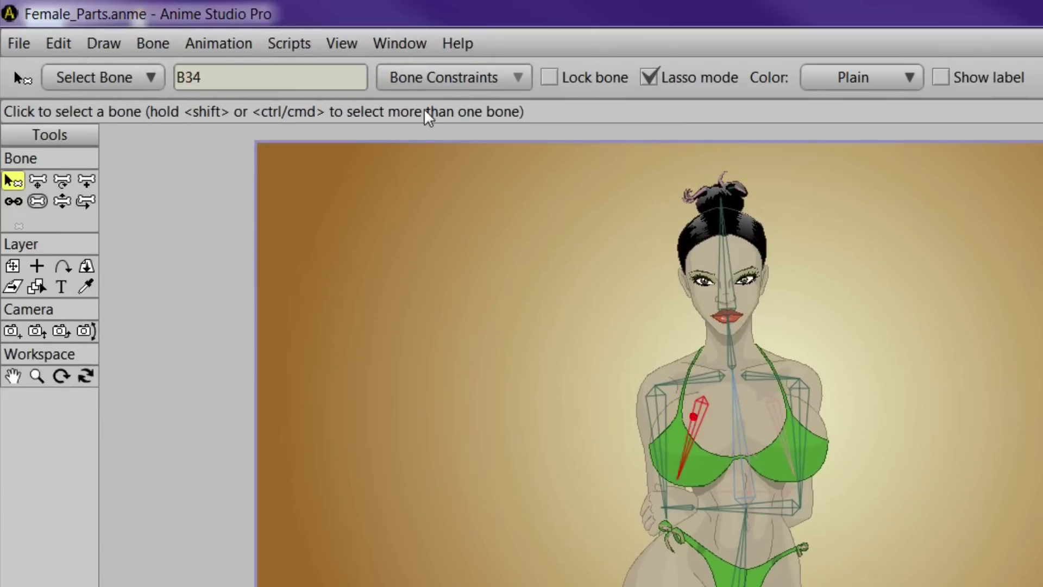
{"action": "left_click", "coordinate": [443, 77]}
{"action": "left_click", "coordinate": [475, 401]}
{"action": "left_click", "coordinate": [419, 399]}
{"action": "type", "text": ".30"}
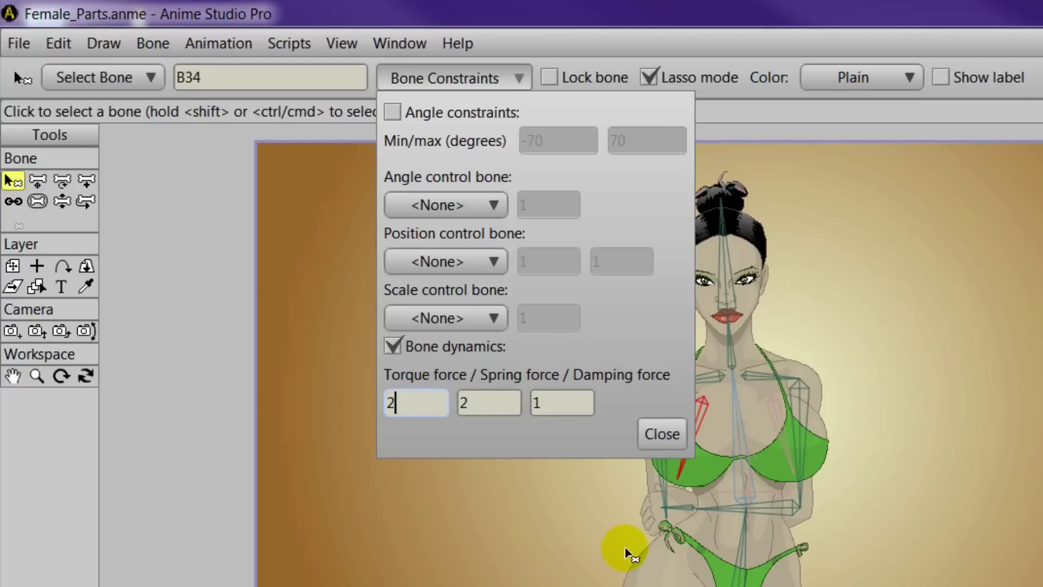
{"action": "left_click_drag", "start_coordinate": [615, 550], "coordinate": [726, 584]}
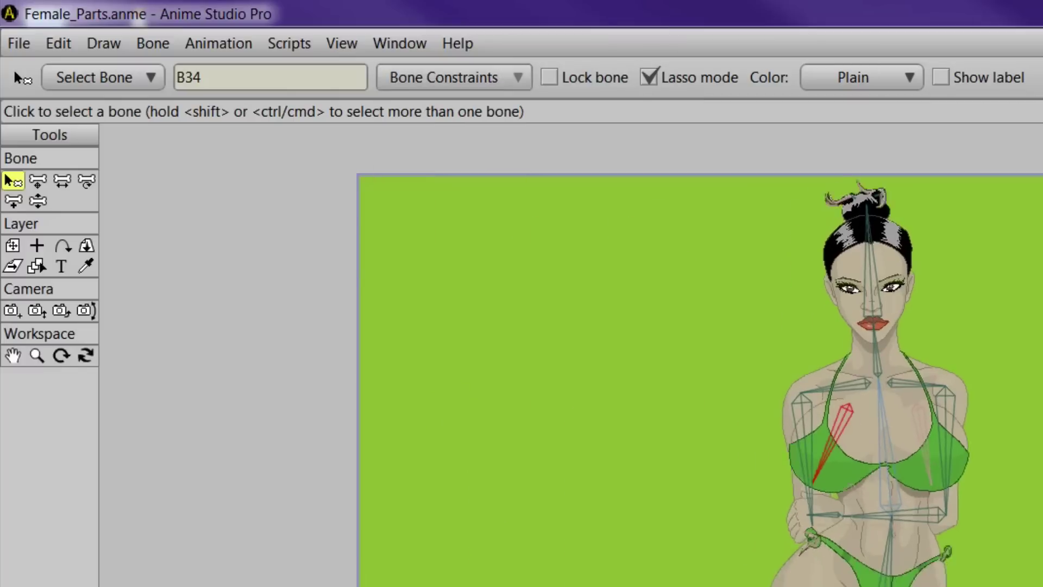
{"action": "left_click", "coordinate": [513, 515]}
{"action": "left_click", "coordinate": [461, 514]}
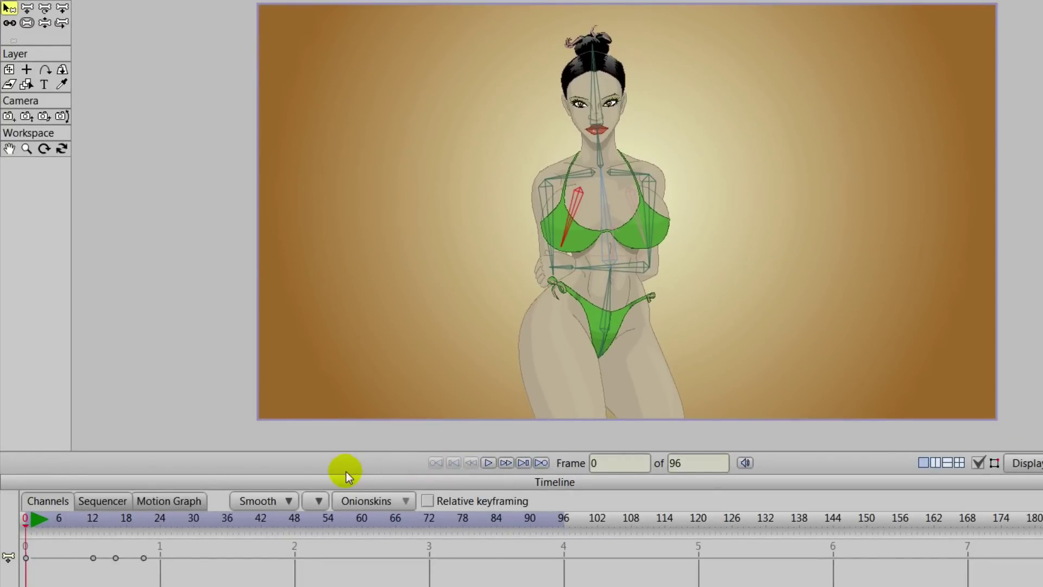
Keyframe the position of the pelvis root bone at frame 23.
{"action": "left_click_drag", "start_coordinate": [88, 517], "coordinate": [156, 549]}
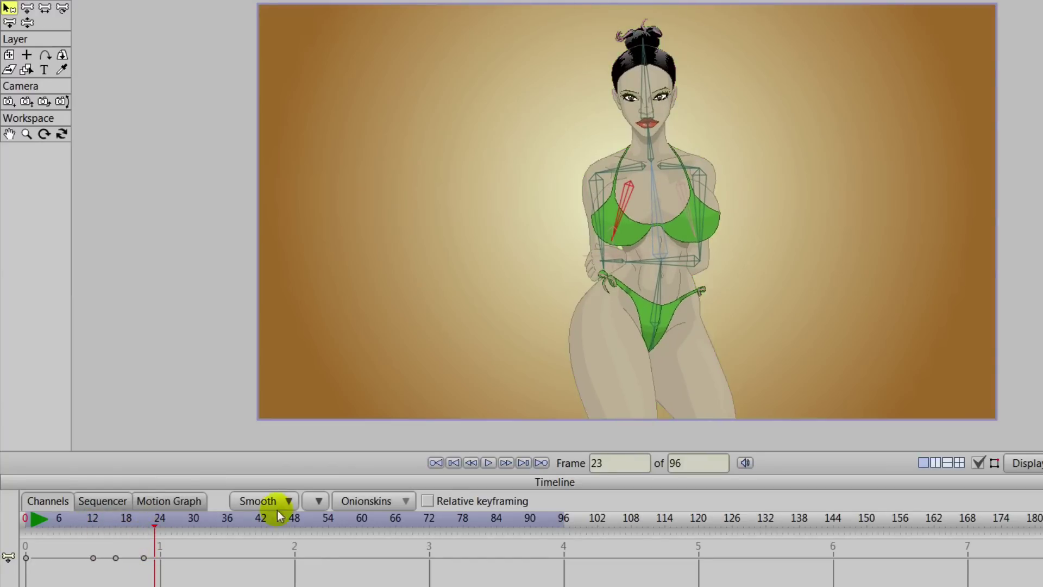
{"action": "left_click", "coordinate": [27, 8]}
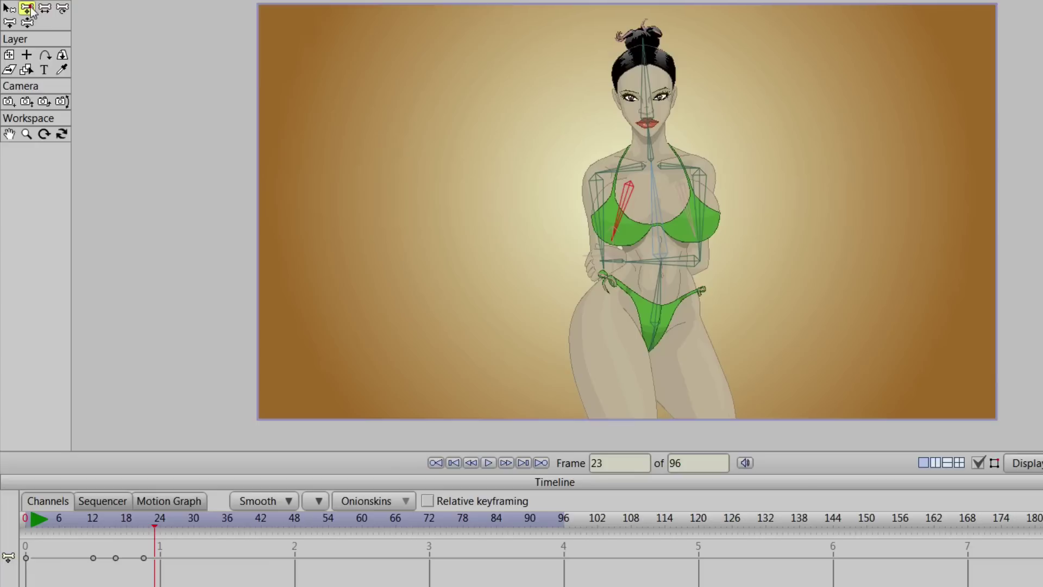
{"action": "left_click", "coordinate": [656, 339]}
{"action": "left_click", "coordinate": [163, 528]}
Move the pelvis root bone up and right at frame 27, and down and further right at frame 32.
{"action": "left_click_drag", "start_coordinate": [158, 529], "coordinate": [178, 529]}
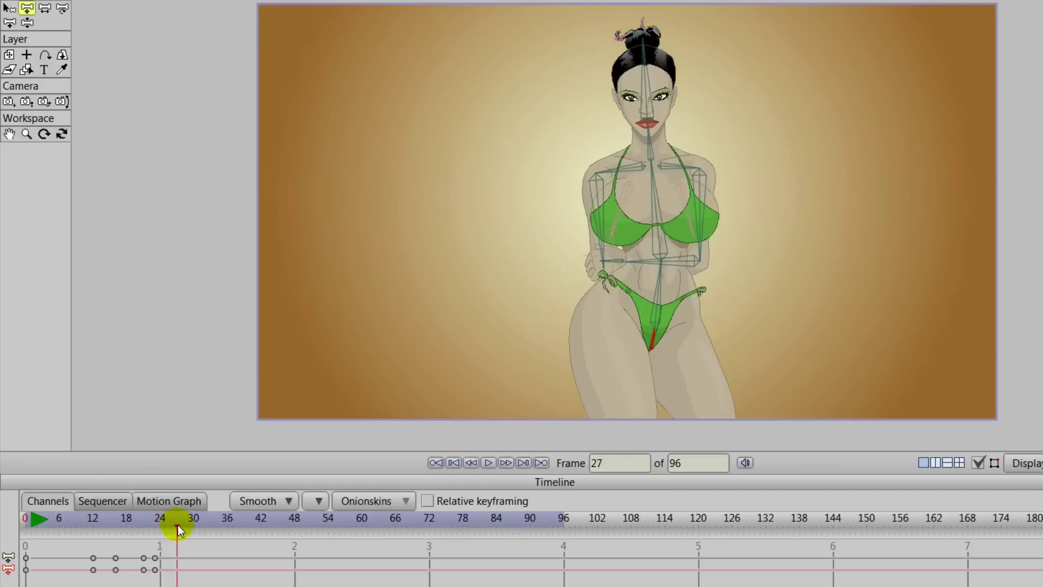
{"action": "left_click_drag", "start_coordinate": [658, 341], "coordinate": [678, 324]}
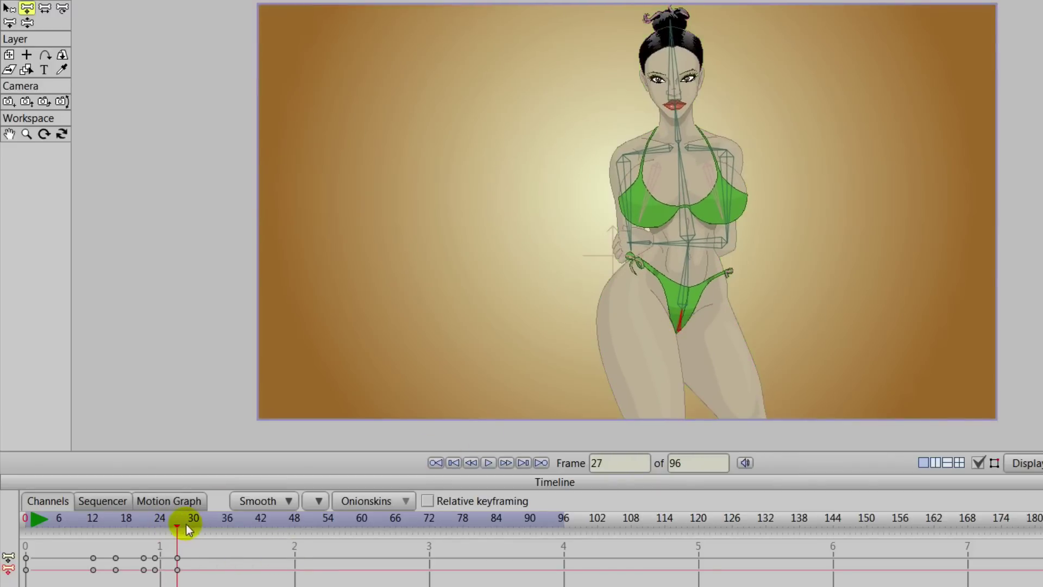
{"action": "left_click_drag", "start_coordinate": [177, 530], "coordinate": [205, 528]}
{"action": "left_click_drag", "start_coordinate": [686, 323], "coordinate": [710, 341]}
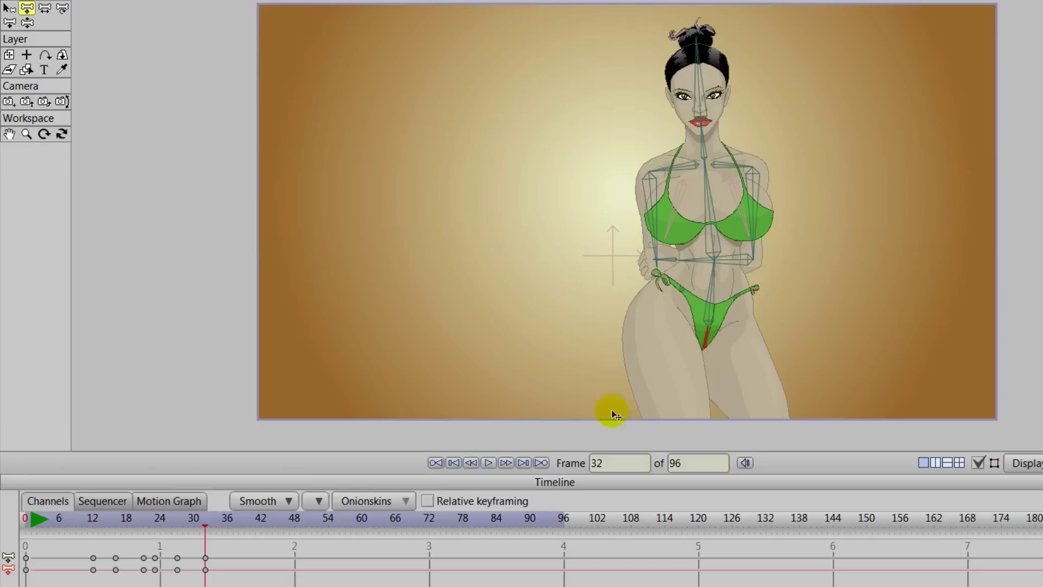
Play the animation from frame 0 to examine the motion across both root bone moves, and rewind it.
{"action": "left_click_drag", "start_coordinate": [205, 524], "coordinate": [18, 559]}
{"action": "left_click", "coordinate": [487, 463]}
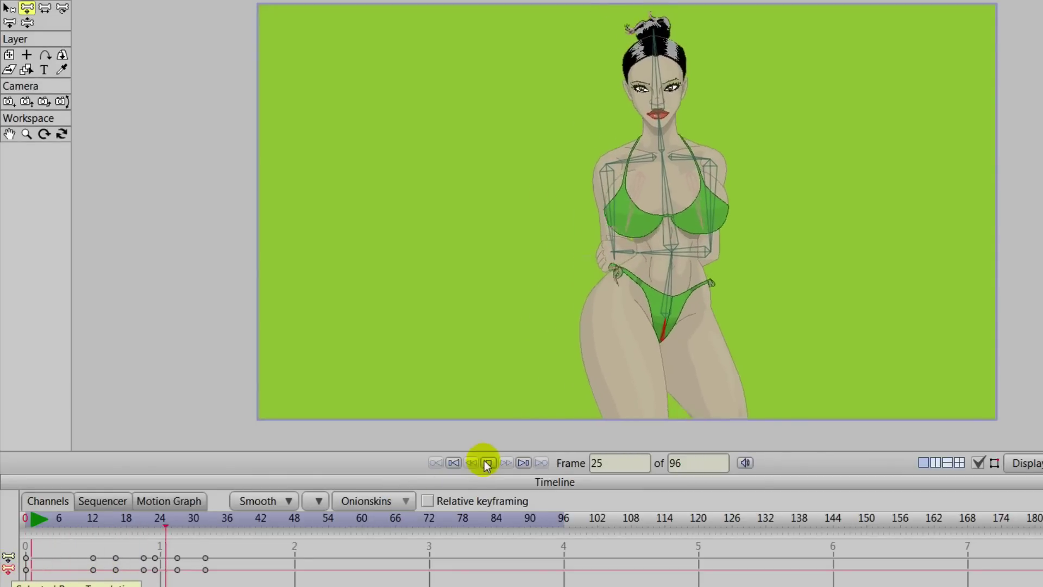
{"action": "left_click", "coordinate": [487, 463]}
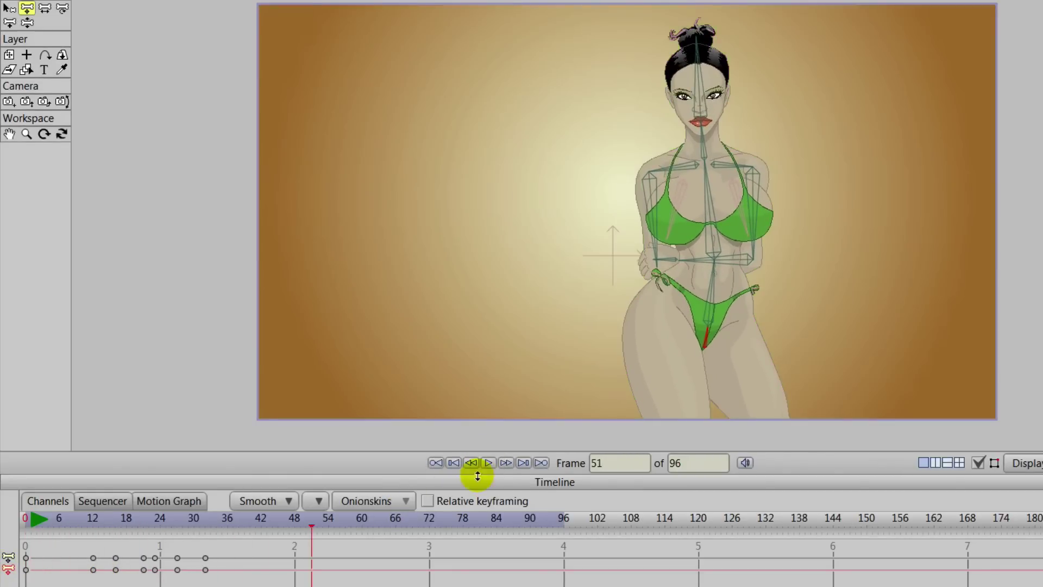
{"action": "left_click", "coordinate": [454, 463]}
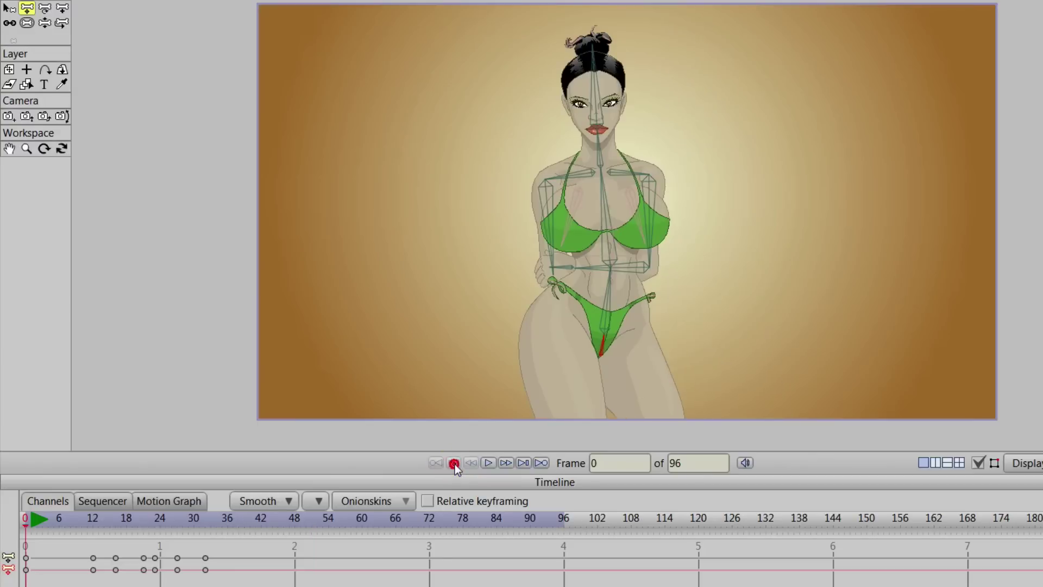
Keyframe the rotation of the head, torso, shoulder and upper arm bones in their starting pose at frame 12.
{"action": "left_click", "coordinate": [87, 531]}
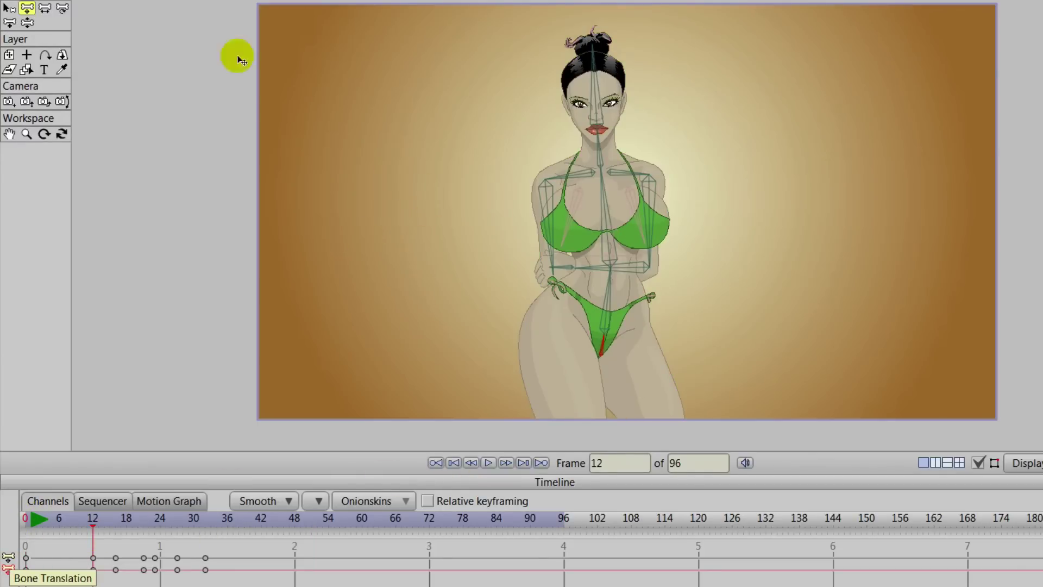
{"action": "left_click", "coordinate": [63, 9]}
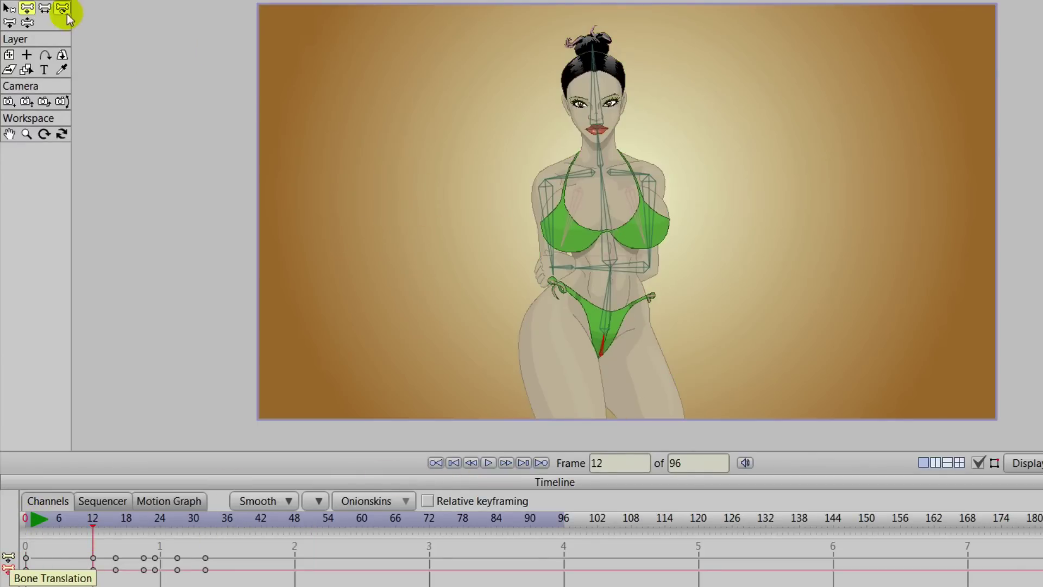
{"action": "left_click", "coordinate": [596, 89]}
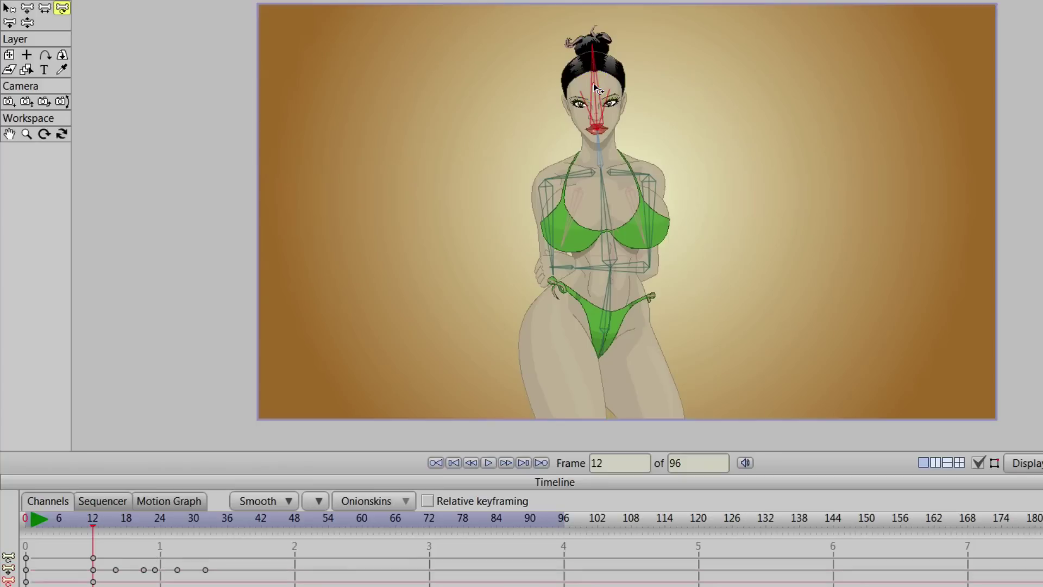
{"action": "left_click", "coordinate": [605, 214]}
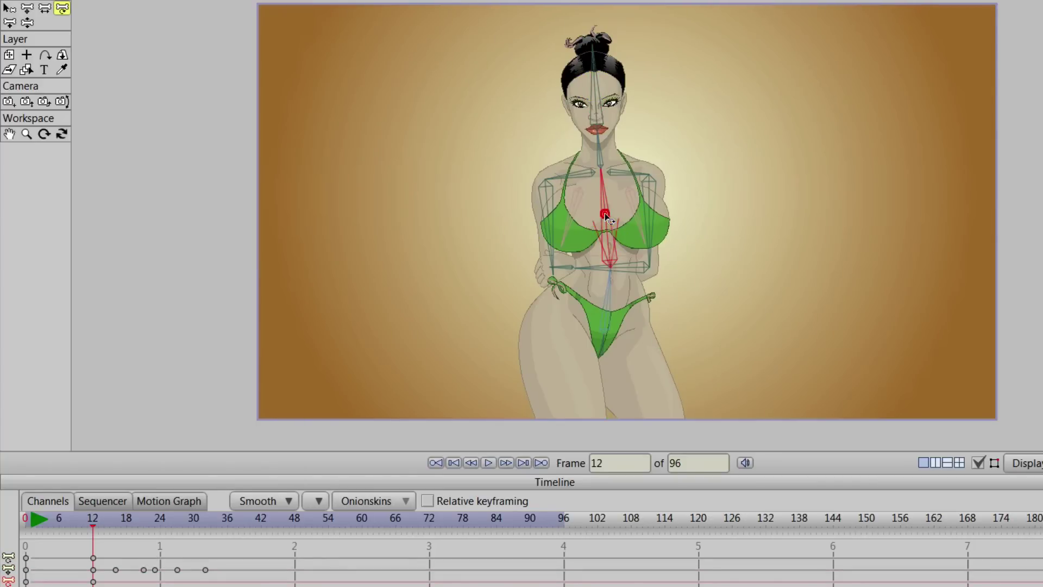
{"action": "left_click", "coordinate": [579, 176]}
{"action": "left_click", "coordinate": [618, 175]}
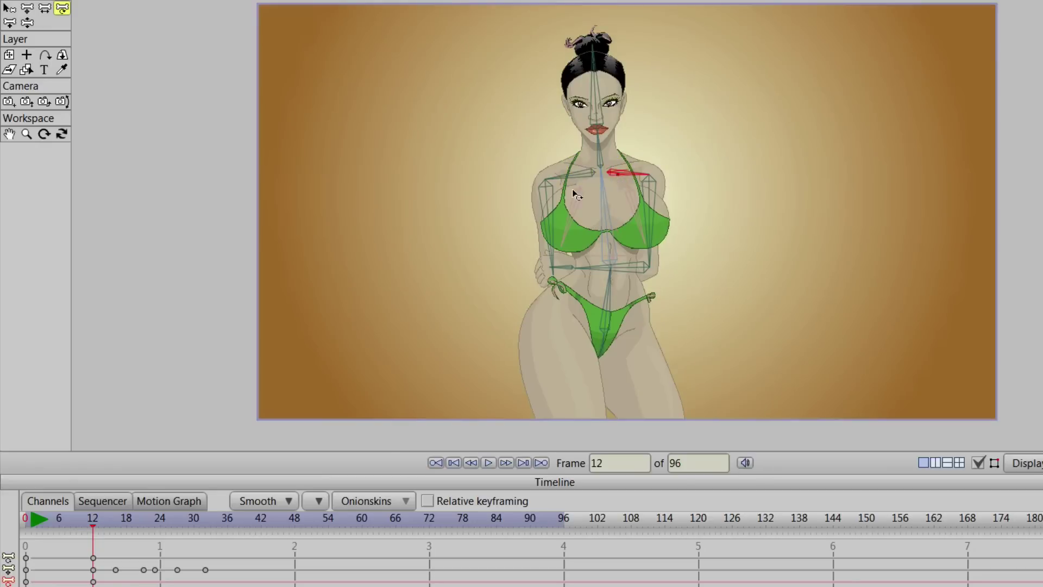
{"action": "left_click", "coordinate": [547, 196]}
{"action": "left_click", "coordinate": [649, 194]}
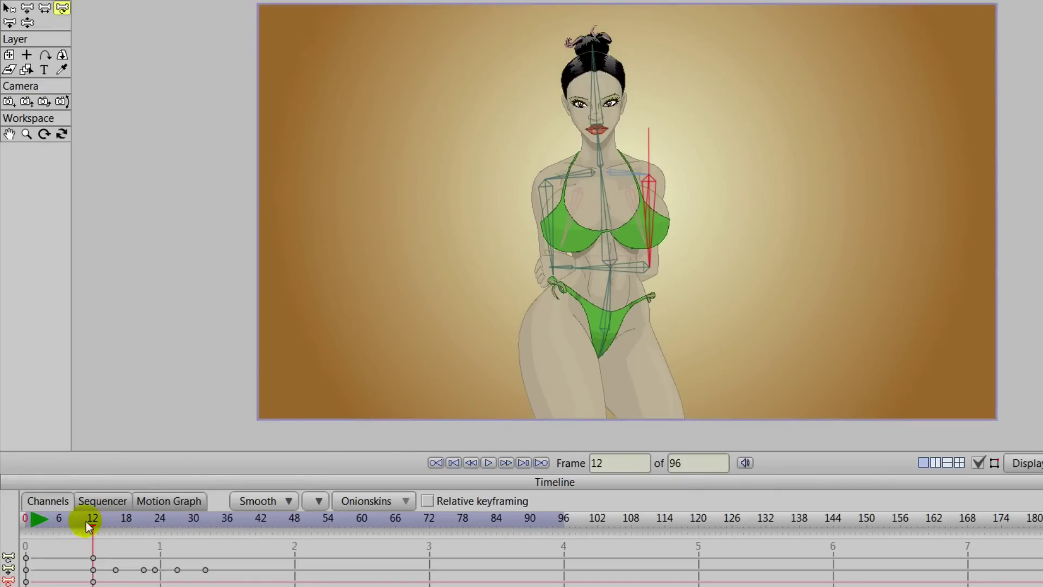
At frame 16, rotate the head, torso and viewer's-right arm bones so the upper body leans toward the viewer's left.
{"action": "left_click_drag", "start_coordinate": [94, 527], "coordinate": [115, 533]}
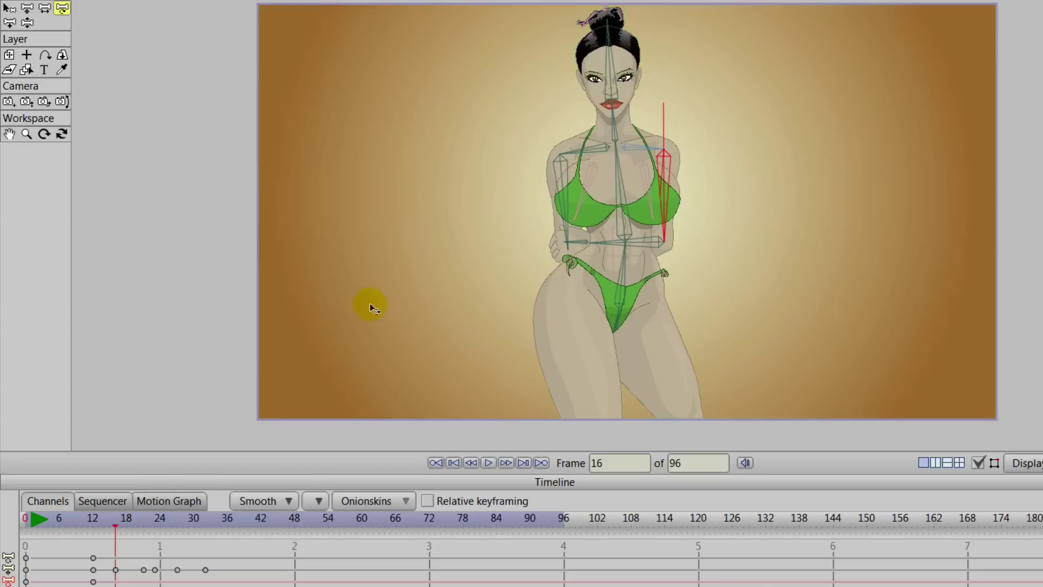
{"action": "left_click_drag", "start_coordinate": [611, 49], "coordinate": [598, 52]}
{"action": "left_click_drag", "start_coordinate": [619, 165], "coordinate": [563, 171]}
{"action": "left_click_drag", "start_coordinate": [645, 146], "coordinate": [649, 183]}
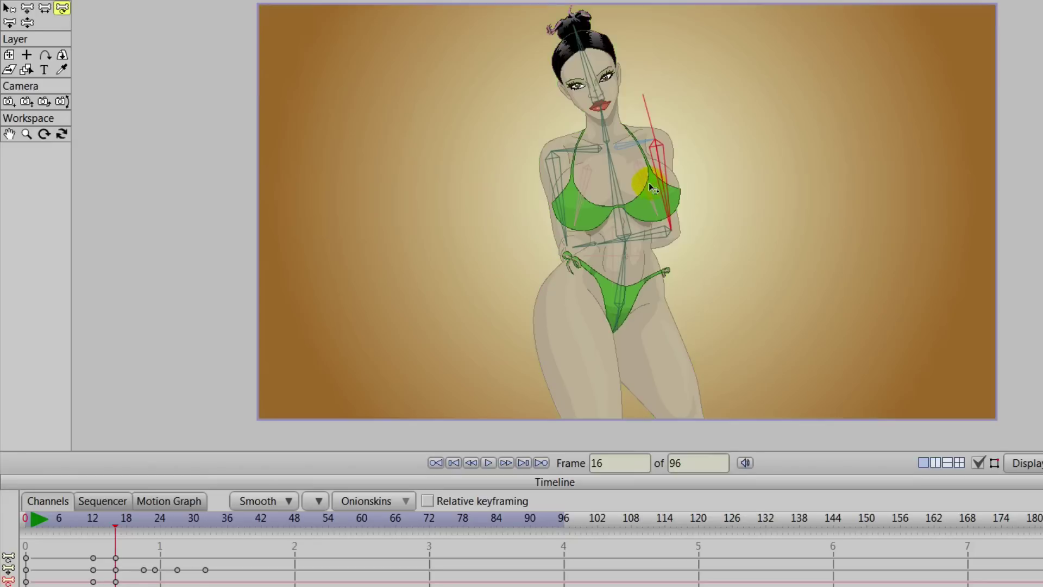
{"action": "left_click_drag", "start_coordinate": [643, 233], "coordinate": [640, 232]}
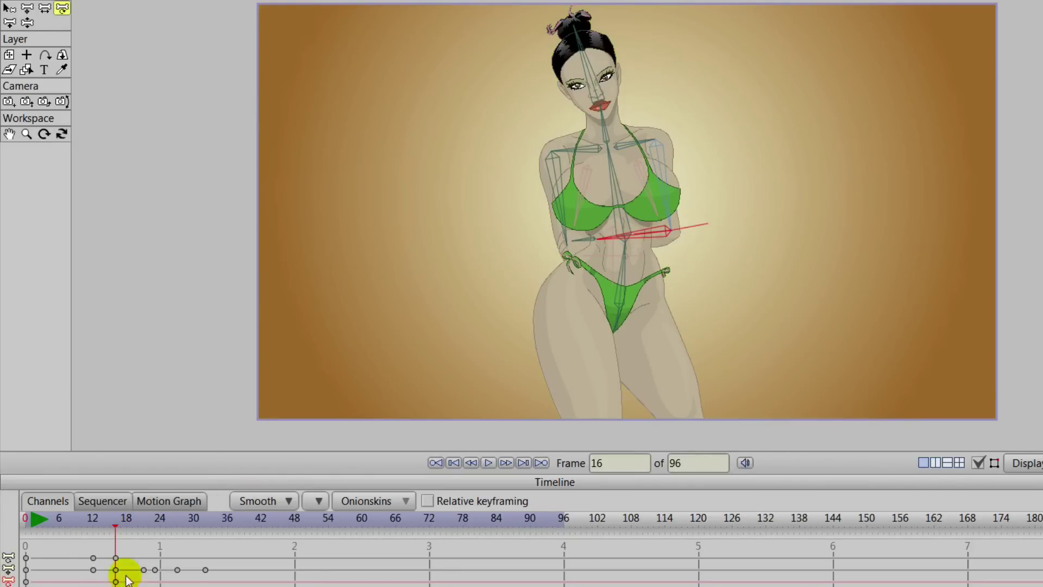
At frame 21, reset the rotation of the forearm, upper arm and shoulder bones on the viewer's right.
{"action": "left_click_drag", "start_coordinate": [114, 525], "coordinate": [97, 538]}
{"action": "left_click", "coordinate": [239, 55]}
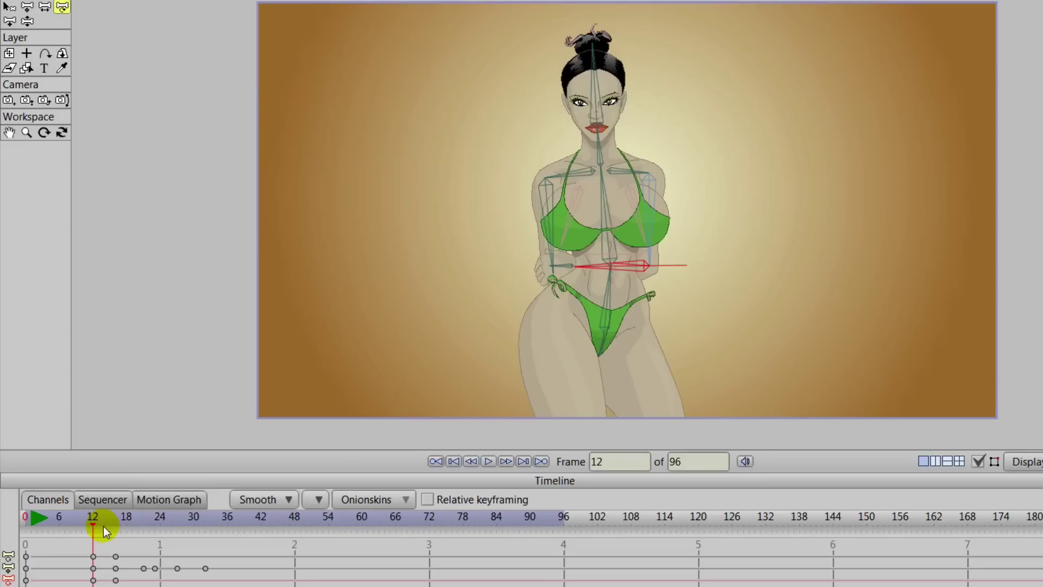
{"action": "left_click_drag", "start_coordinate": [95, 517], "coordinate": [142, 555]}
{"action": "left_click", "coordinate": [701, 263]}
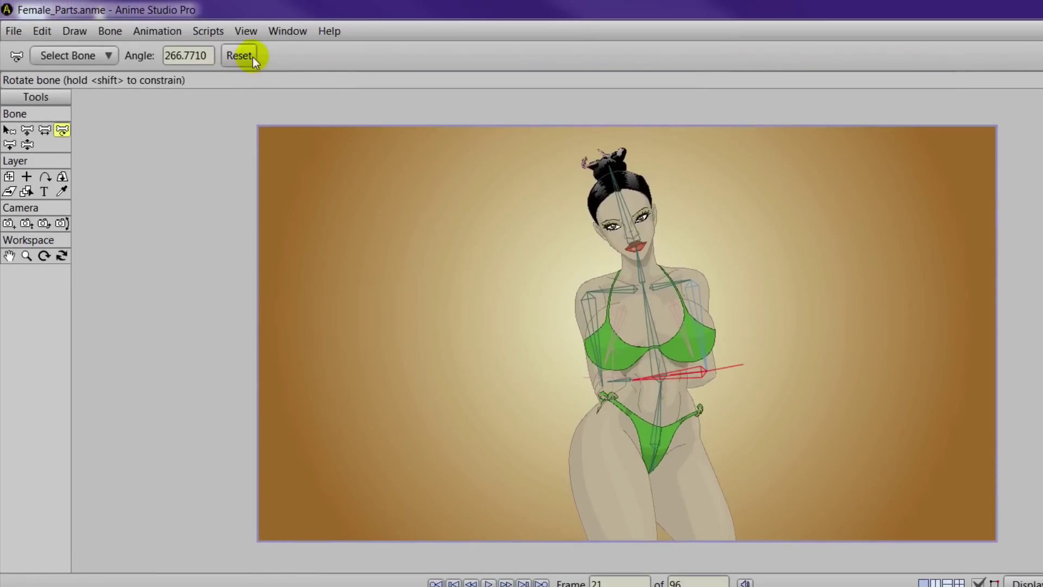
{"action": "left_click", "coordinate": [244, 53]}
{"action": "left_click", "coordinate": [698, 300]}
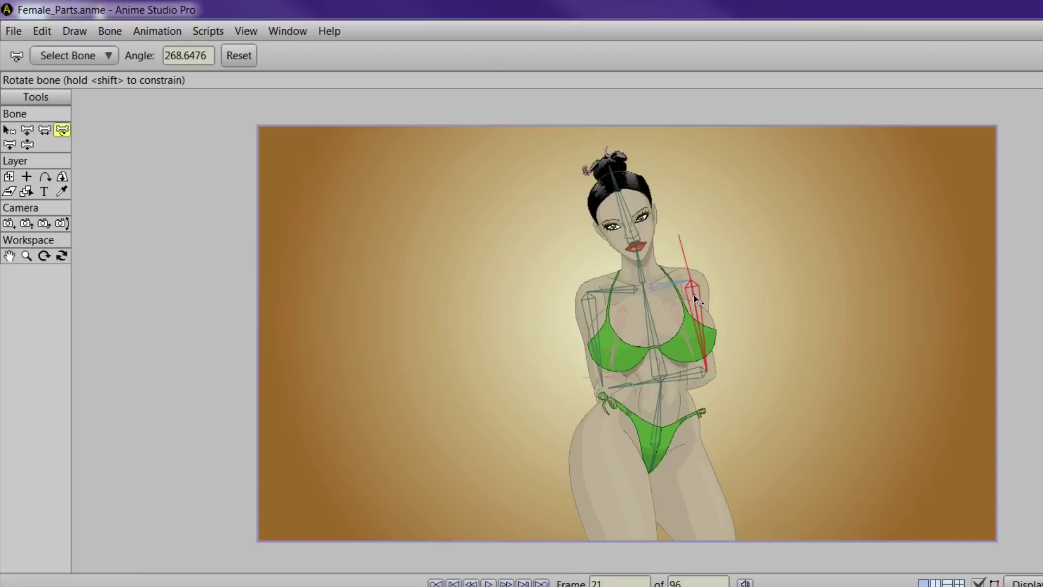
{"action": "left_click", "coordinate": [238, 56]}
{"action": "left_click", "coordinate": [667, 288]}
{"action": "left_click", "coordinate": [239, 56]}
Reset the rotation of the viewer's-left shoulder and upper arm bones at frame 21.
{"action": "left_click", "coordinate": [612, 292]}
{"action": "left_click", "coordinate": [239, 55]}
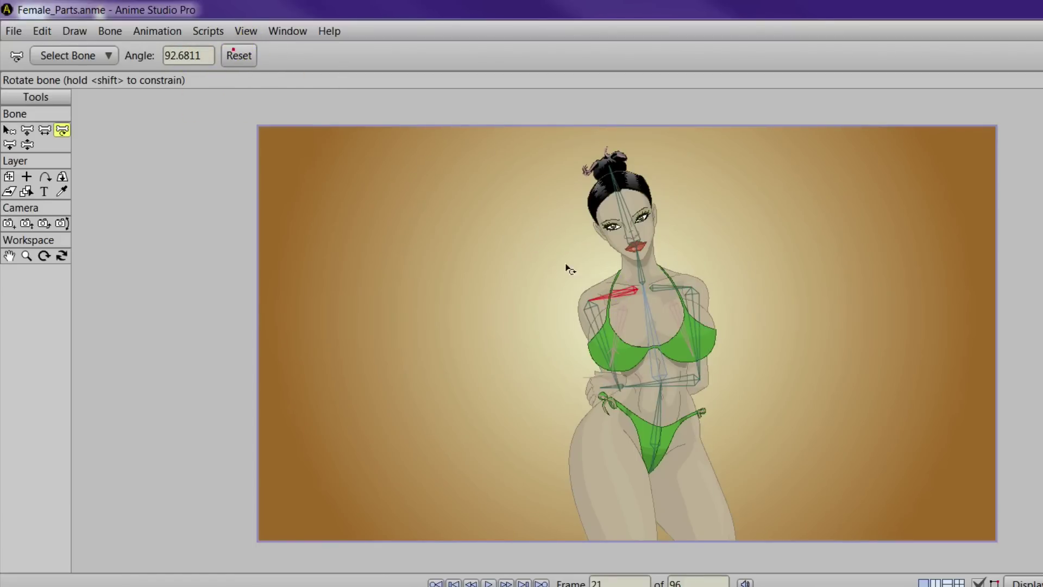
{"action": "left_click", "coordinate": [593, 314]}
{"action": "left_click", "coordinate": [239, 55]}
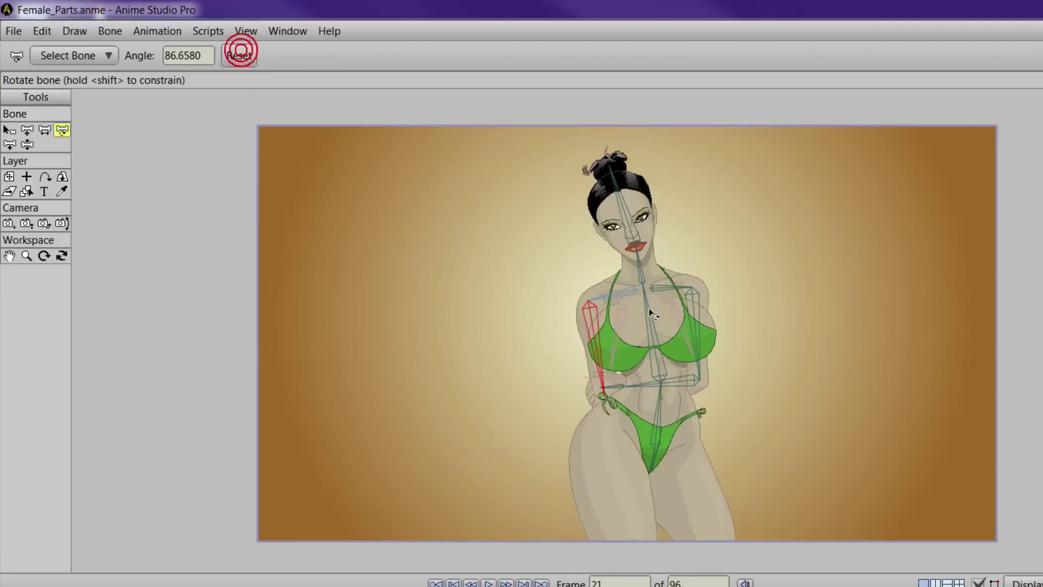
Reset the rotation of the torso and head bones at frame 21.
{"action": "left_click", "coordinate": [652, 323]}
{"action": "left_click", "coordinate": [240, 56]}
{"action": "left_click", "coordinate": [678, 233]}
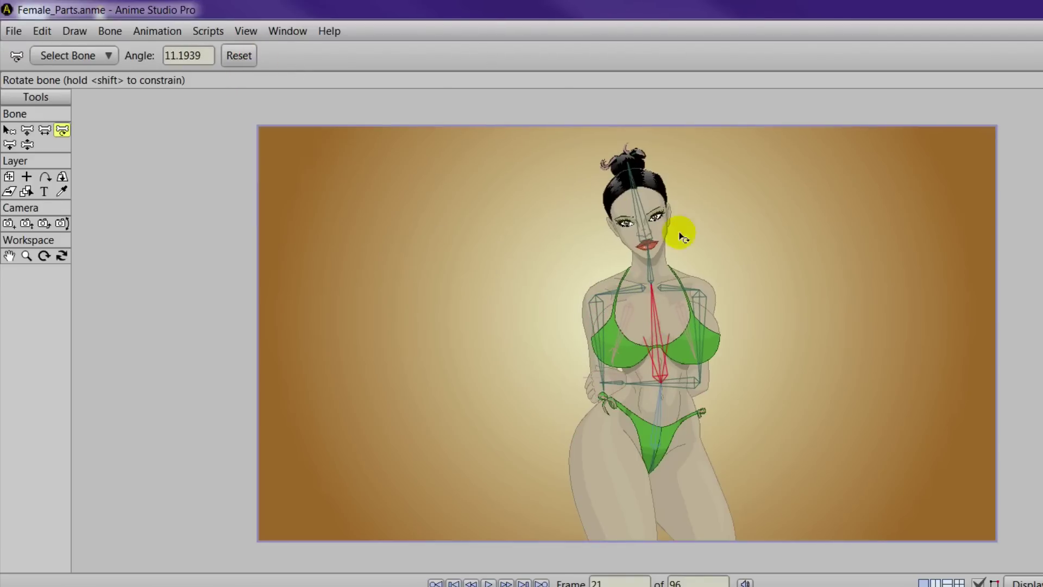
{"action": "left_click", "coordinate": [242, 54]}
{"action": "left_click", "coordinate": [243, 52]}
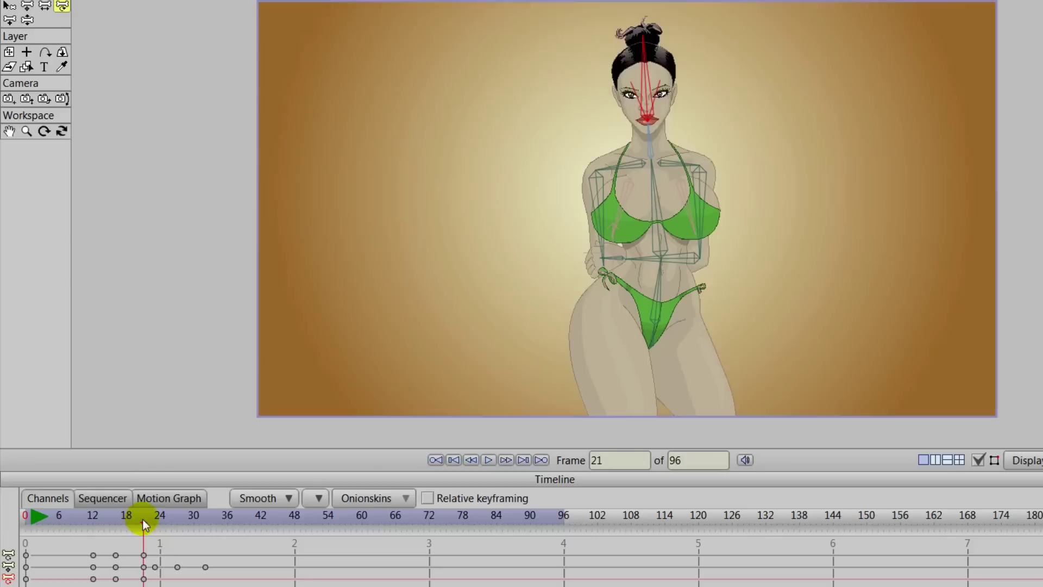
Hold the reset pose with rotation keyframes at frame 23, and rotate the head, torso and arm bones into the leaning pose at frame 27.
{"action": "mouse_move", "coordinate": [142, 520]}
{"action": "left_mouse_down"}
{"action": "mouse_move", "coordinate": [98, 526]}
{"action": "mouse_move", "coordinate": [159, 551]}
{"action": "mouse_move", "coordinate": [156, 523]}
{"action": "mouse_move", "coordinate": [178, 536]}
{"action": "left_mouse_up"}
{"action": "key", "text": "ctrl+v"}
{"action": "left_click_drag", "start_coordinate": [678, 49], "coordinate": [661, 46]}
{"action": "left_click", "coordinate": [668, 169]}
{"action": "left_click_drag", "start_coordinate": [682, 160], "coordinate": [619, 174]}
{"action": "left_click_drag", "start_coordinate": [698, 148], "coordinate": [727, 188]}
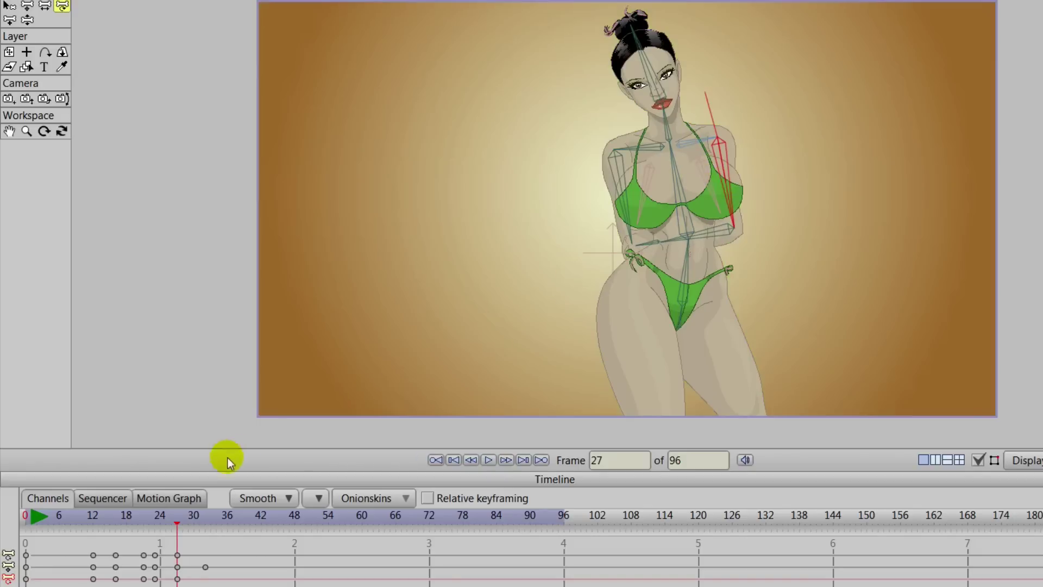
At frame 32, select all bones, reset their rotation and deselect them.
{"action": "left_click_drag", "start_coordinate": [177, 528], "coordinate": [205, 553]}
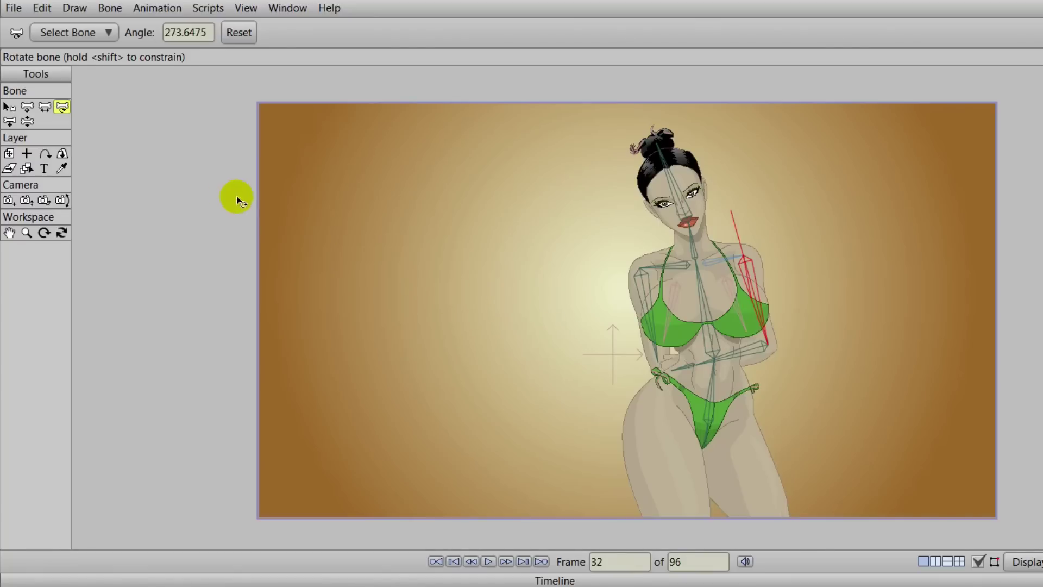
{"action": "key", "text": "ctrl+a"}
{"action": "left_click", "coordinate": [239, 34]}
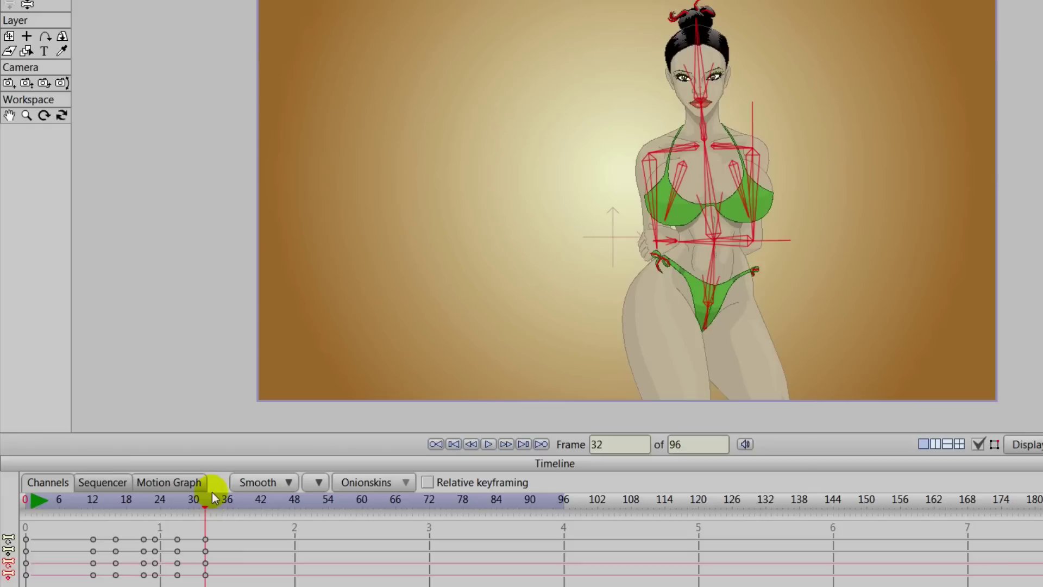
{"action": "key", "text": "Return"}
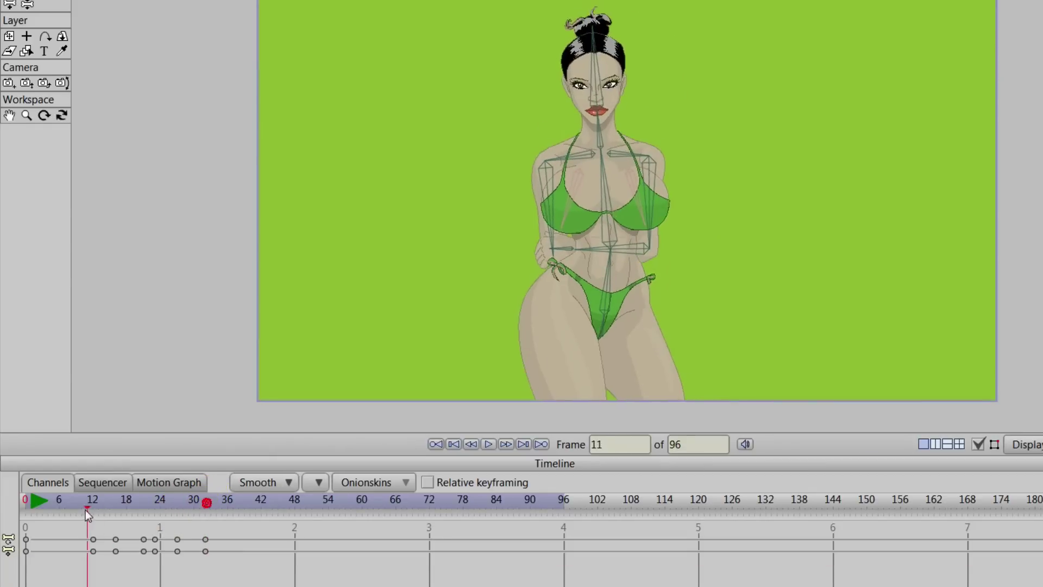
Keyframe the figure layer's transform at frame 12, then scale the layer up slightly at frame 21 and again at frame 32.
{"action": "left_click_drag", "start_coordinate": [89, 513], "coordinate": [69, 530]}
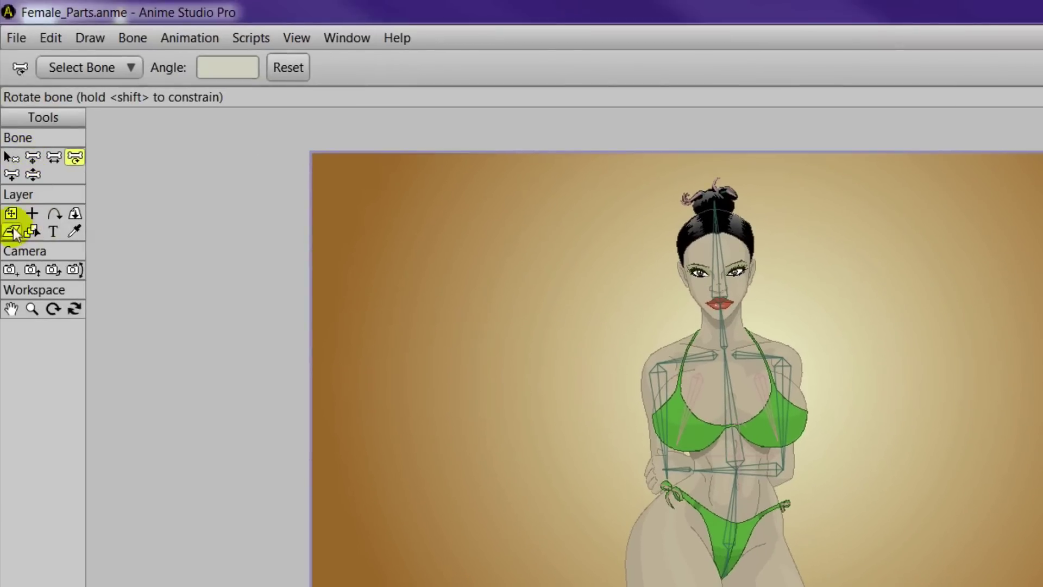
{"action": "left_click", "coordinate": [11, 213]}
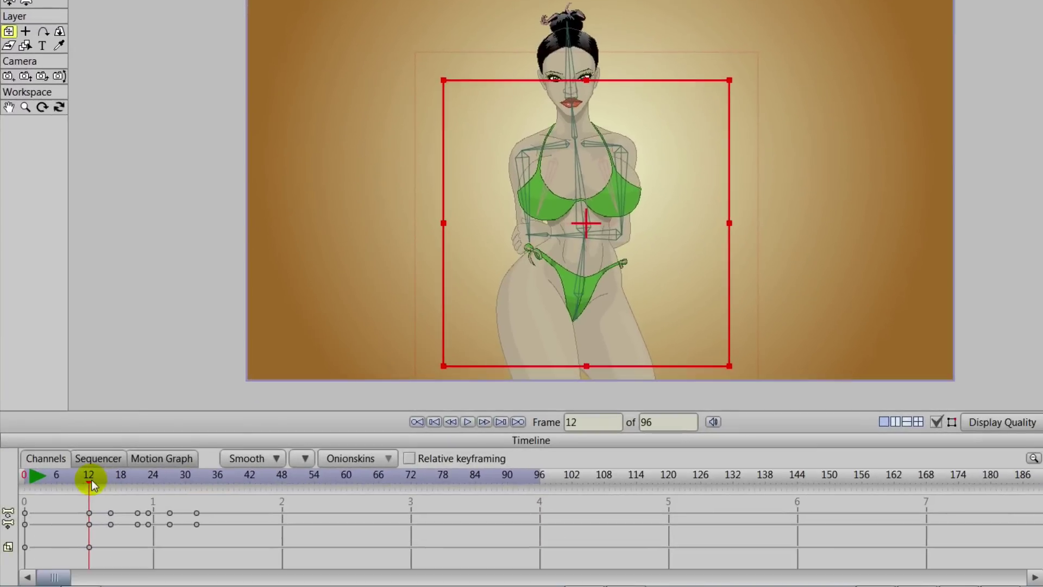
{"action": "left_click_drag", "start_coordinate": [92, 485], "coordinate": [139, 486]}
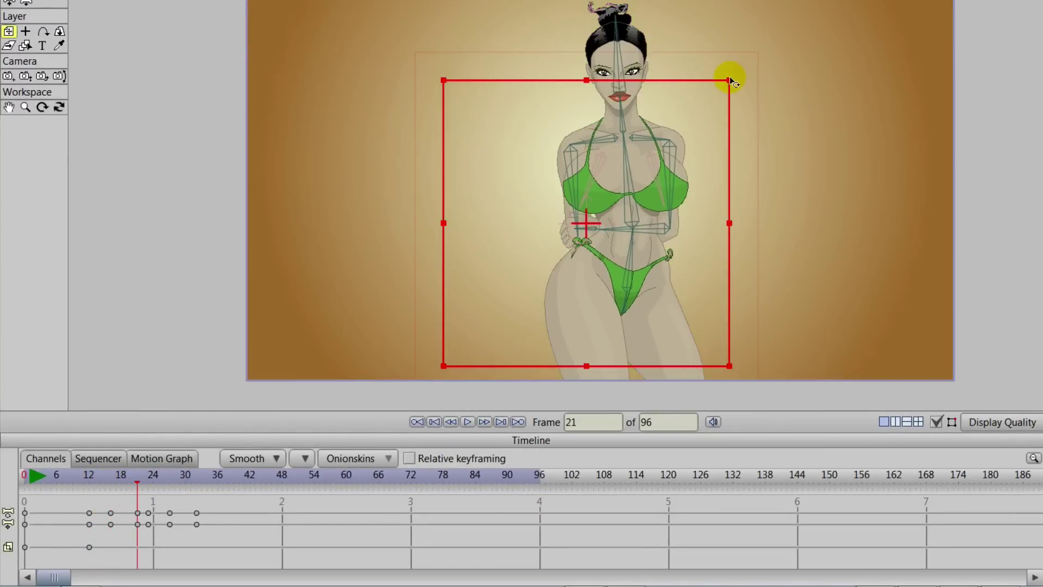
{"action": "left_click_drag", "start_coordinate": [729, 81], "coordinate": [740, 70]}
{"action": "left_click_drag", "start_coordinate": [136, 484], "coordinate": [196, 483]}
{"action": "left_click_drag", "start_coordinate": [740, 71], "coordinate": [750, 59]}
Zoom the camera out slightly at frame 0 and try tracking it to shift the scene toward the viewer's left.
{"action": "left_click_drag", "start_coordinate": [197, 491], "coordinate": [24, 485]}
{"action": "left_click", "coordinate": [24, 91]}
{"action": "left_click_drag", "start_coordinate": [481, 276], "coordinate": [473, 237]}
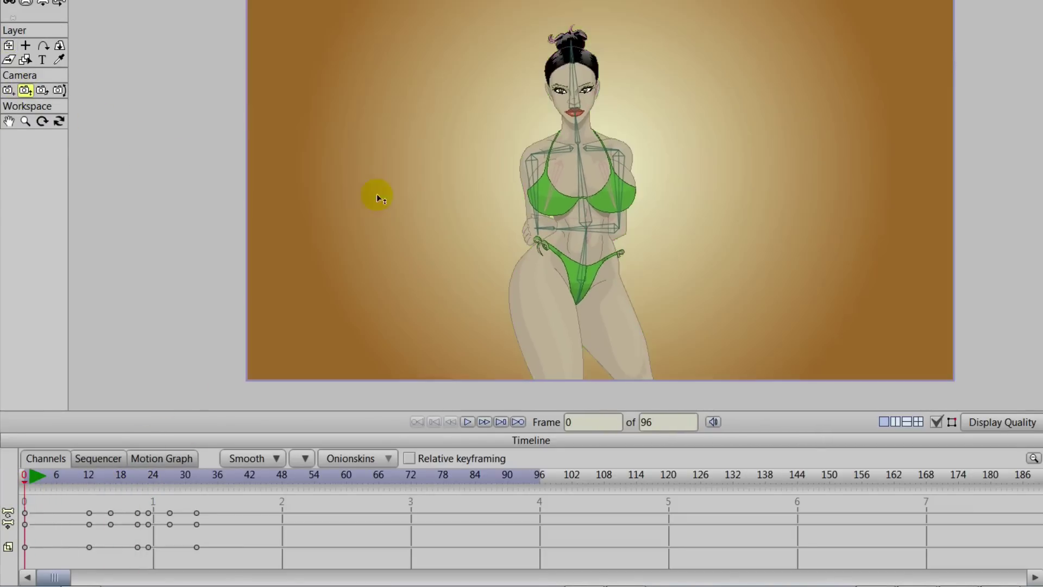
{"action": "left_click_drag", "start_coordinate": [544, 203], "coordinate": [507, 215]}
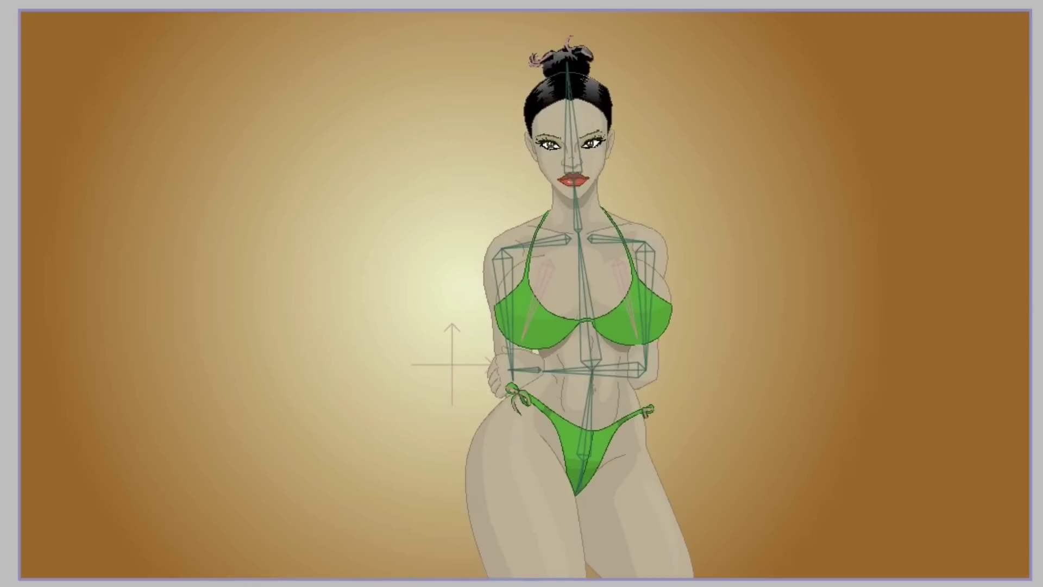
{"action": "key", "text": "ctrl+z"}
{"action": "key", "text": "space"}
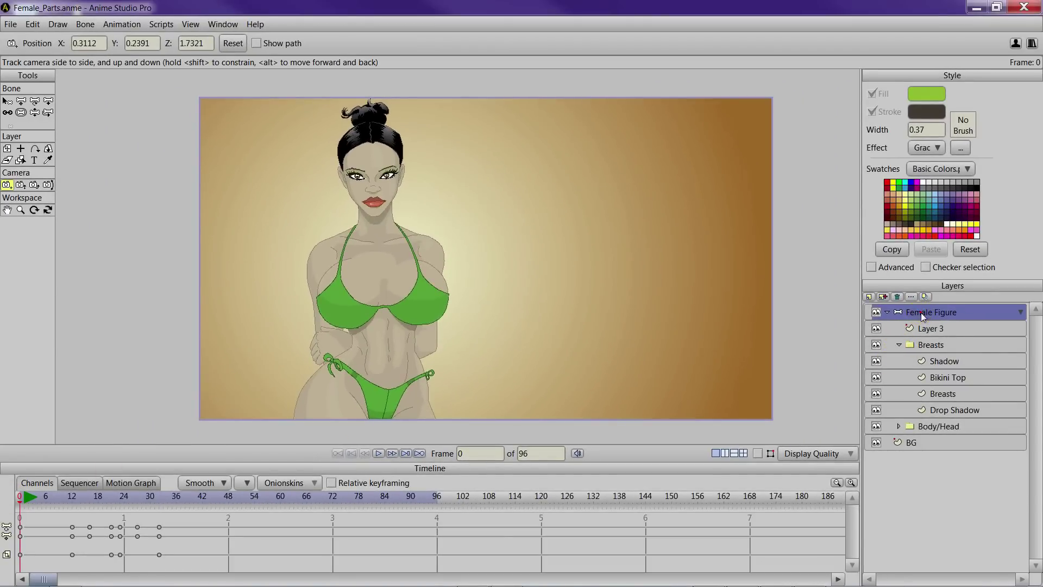
Add a standalone upright bone on the empty background beside the figure's head.
{"action": "left_click", "coordinate": [758, 454]}
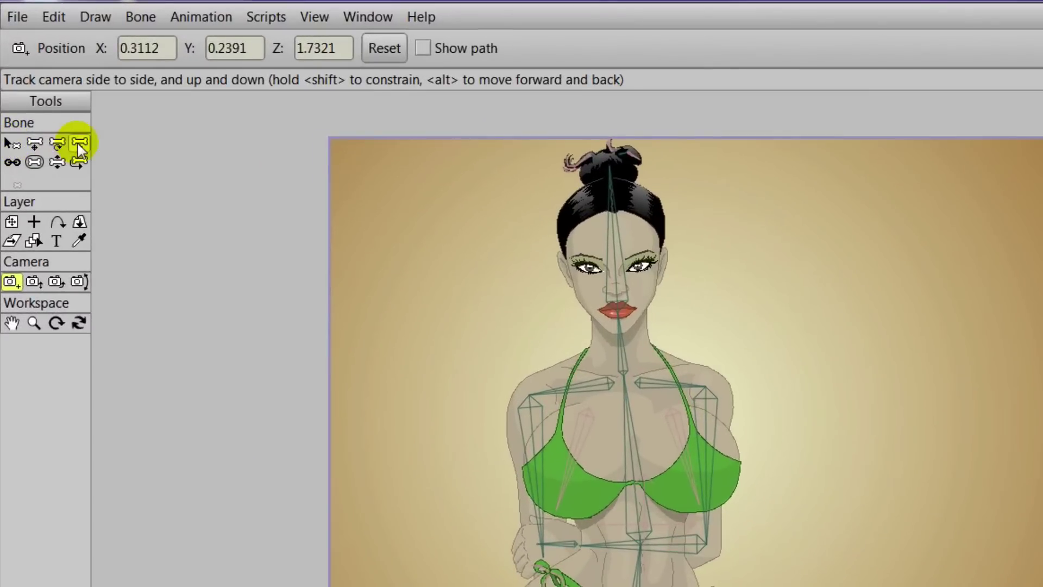
{"action": "left_click", "coordinate": [70, 130]}
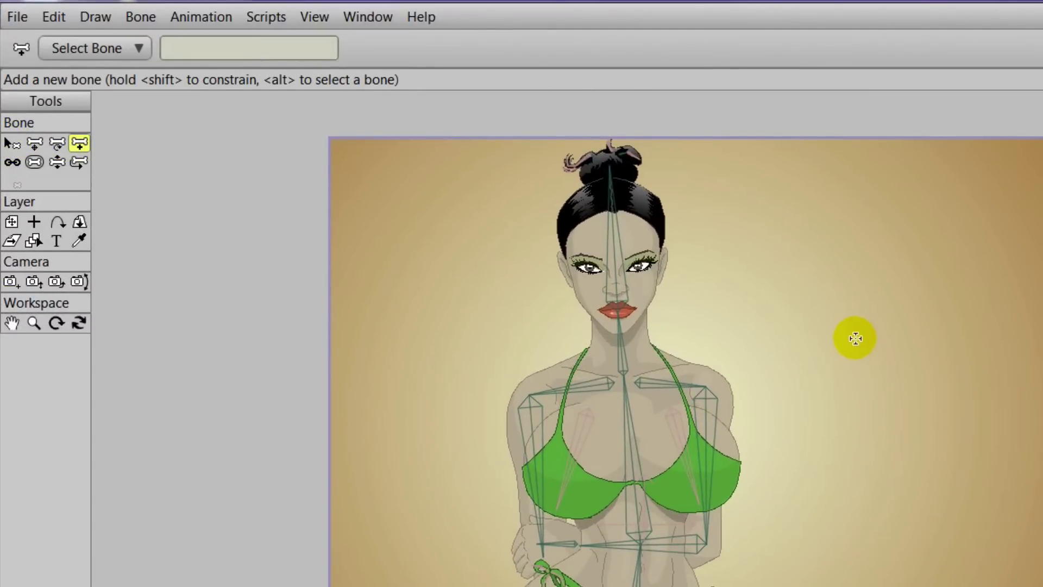
{"action": "left_click_drag", "start_coordinate": [865, 341], "coordinate": [865, 238]}
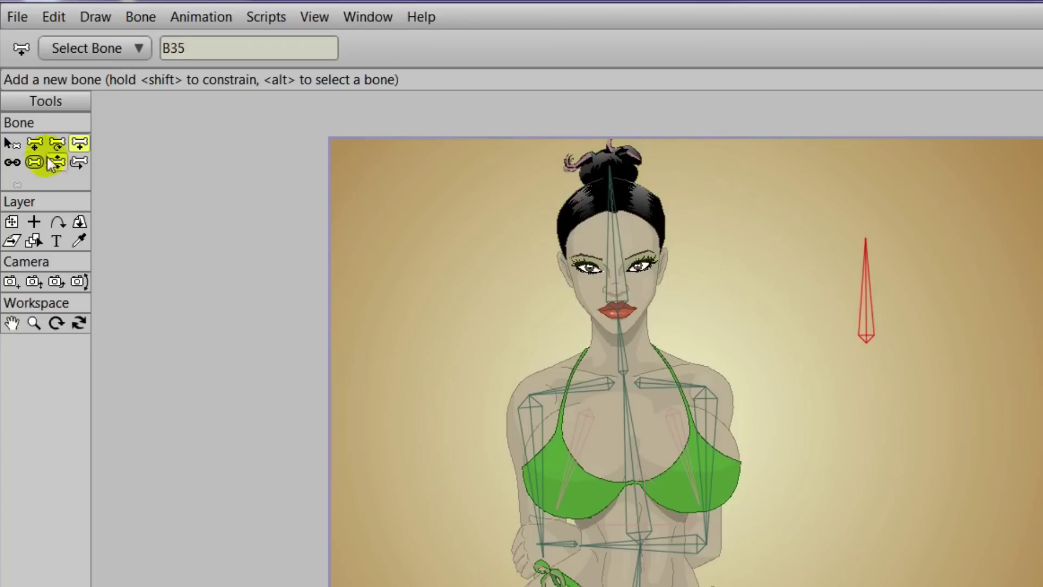
Reduce the bone strength to 0 for the new standalone bone and for both chest bones.
{"action": "left_click", "coordinate": [34, 162]}
{"action": "left_click_drag", "start_coordinate": [880, 298], "coordinate": [249, 266]}
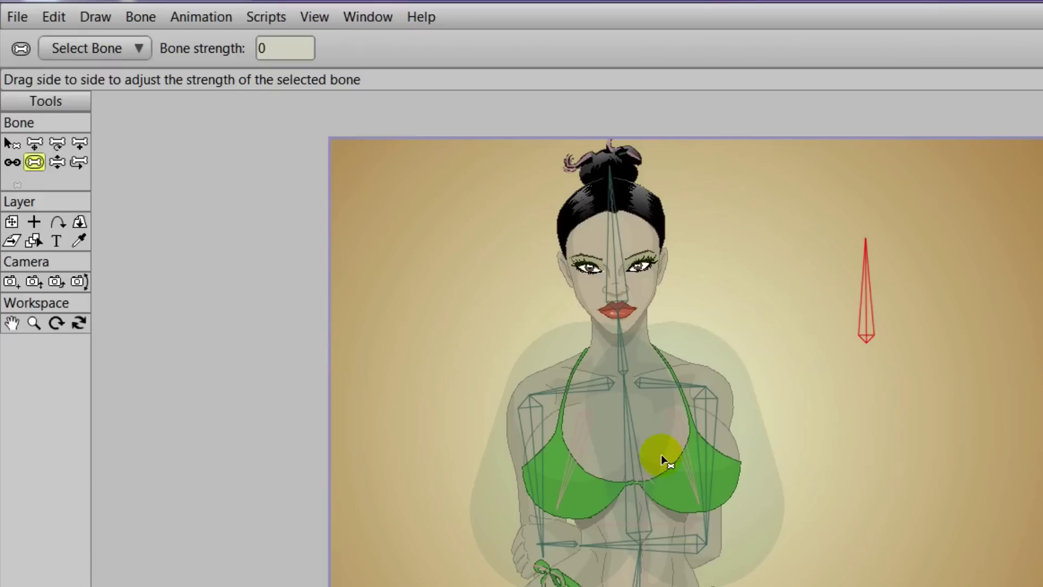
{"action": "left_click_drag", "start_coordinate": [684, 454], "coordinate": [491, 466]}
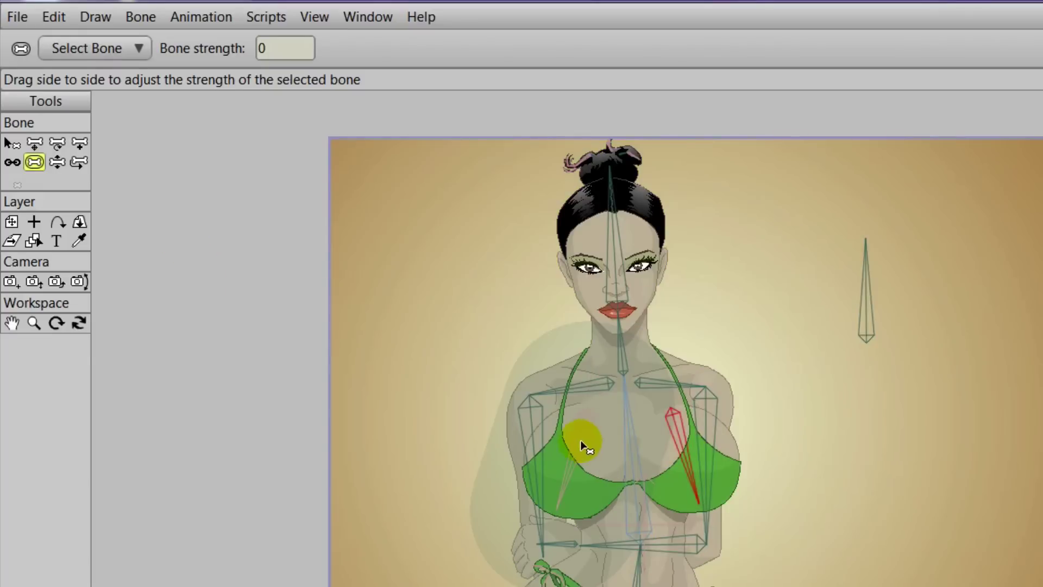
{"action": "left_click_drag", "start_coordinate": [578, 445], "coordinate": [259, 469]}
Enable angle constraints on the new standalone bone, with a minimum of -40 and a maximum of 40 degrees.
{"action": "left_click", "coordinate": [873, 294]}
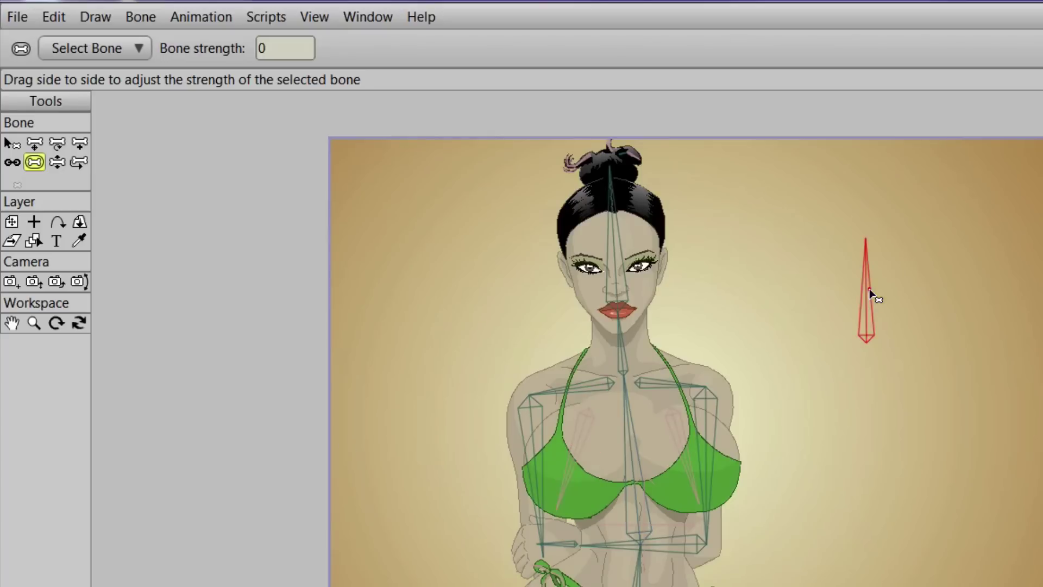
{"action": "left_click", "coordinate": [12, 162]}
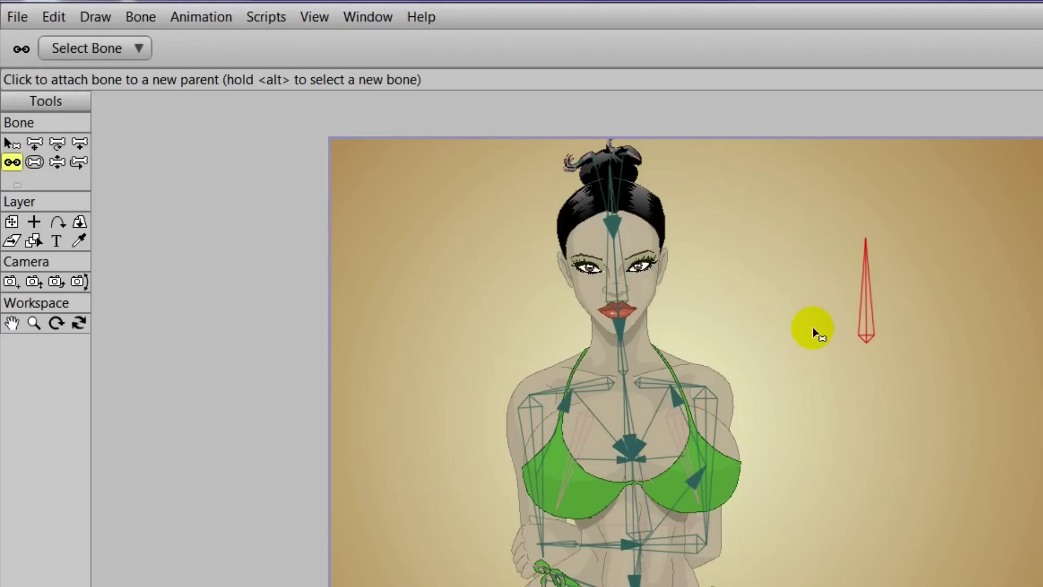
{"action": "left_click", "coordinate": [12, 143]}
{"action": "left_click", "coordinate": [399, 52]}
{"action": "left_click", "coordinate": [360, 80]}
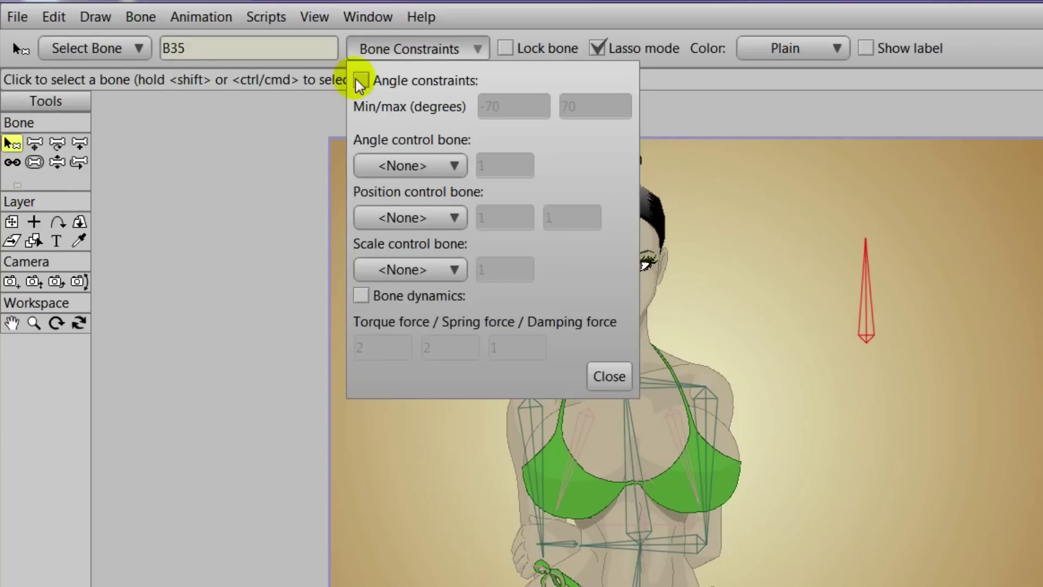
{"action": "left_click", "coordinate": [489, 104]}
{"action": "scroll", "coordinate": [520, 105], "scroll_direction": "down", "scroll_amount": 3}
{"action": "scroll", "coordinate": [518, 106], "scroll_direction": "up", "scroll_amount": 2}
{"action": "scroll", "coordinate": [519, 106], "scroll_direction": "up", "scroll_amount": 3}
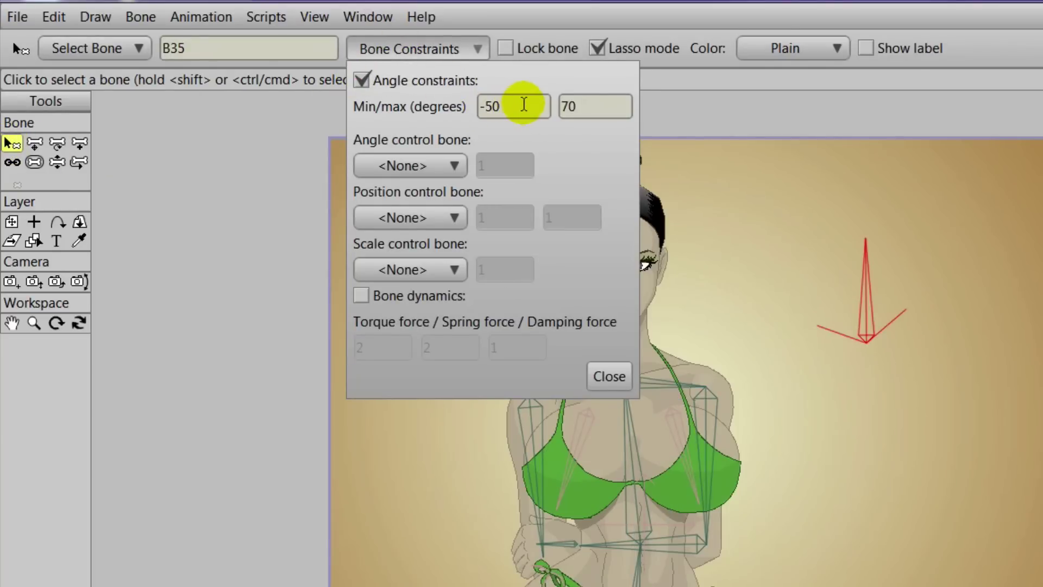
{"action": "scroll", "coordinate": [601, 104], "scroll_direction": "down", "scroll_amount": 2}
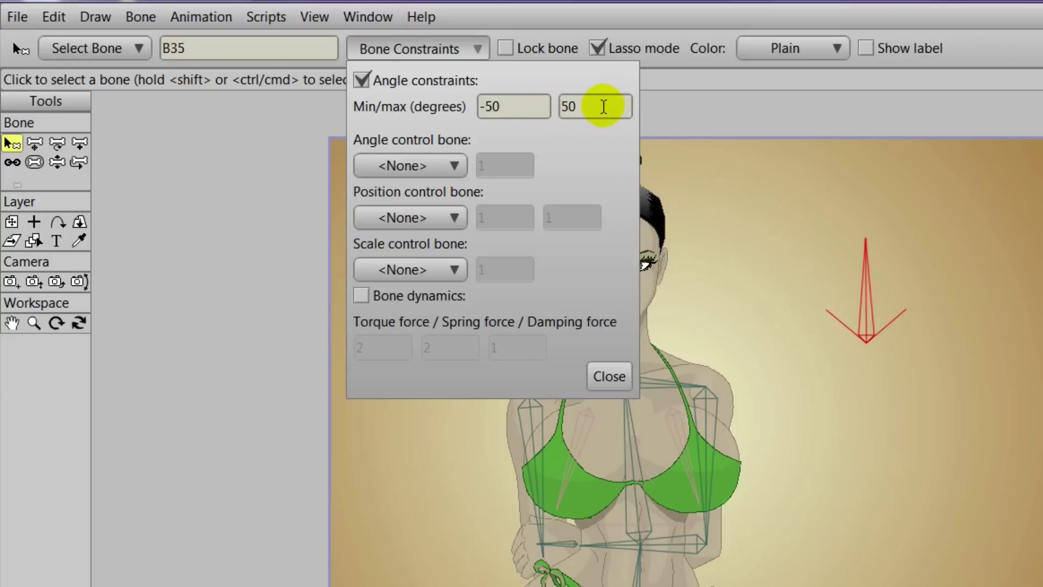
{"action": "scroll", "coordinate": [508, 104], "scroll_direction": "up", "scroll_amount": 1}
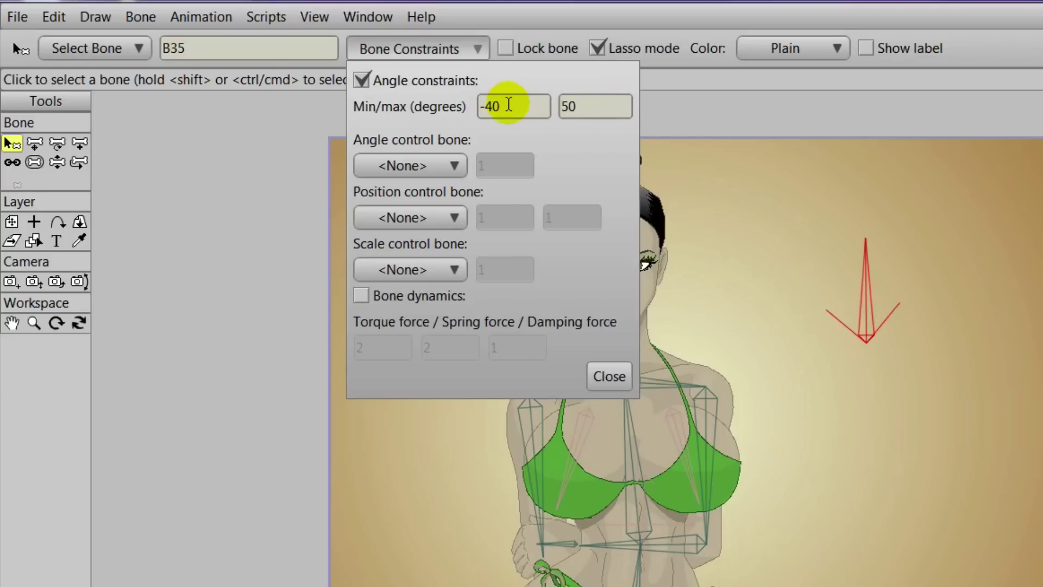
{"action": "scroll", "coordinate": [589, 113], "scroll_direction": "down", "scroll_amount": 1}
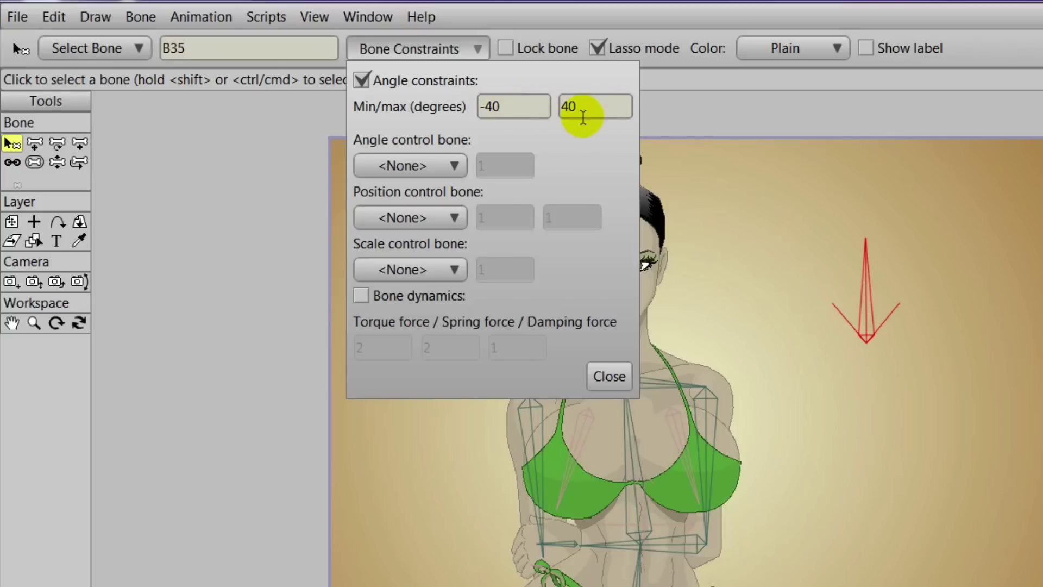
{"action": "left_click", "coordinate": [609, 377]}
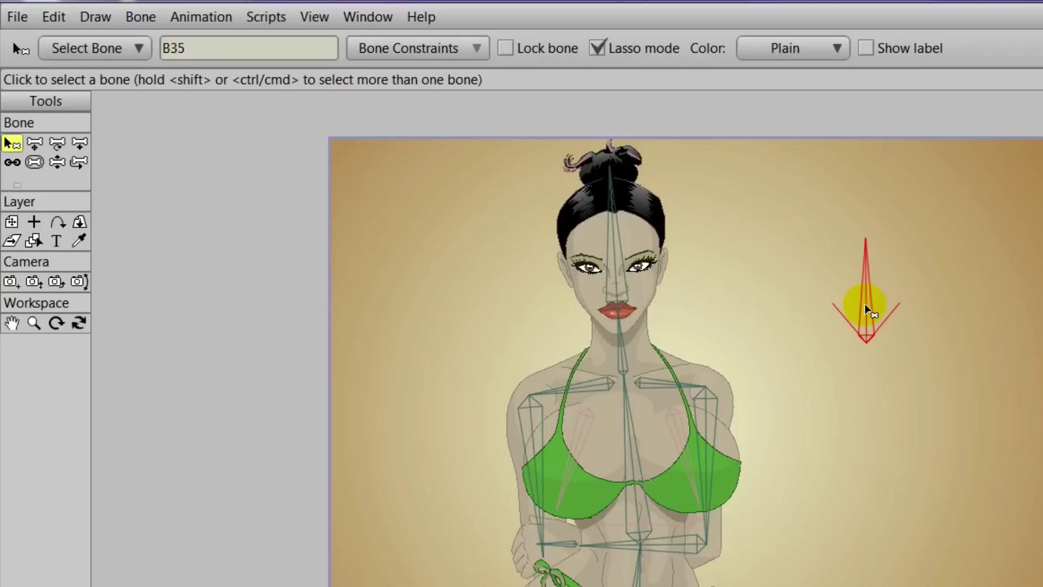
Rename the standalone bone beside the figure as BB.
{"action": "left_click", "coordinate": [194, 48]}
{"action": "type", "text": "BB"}
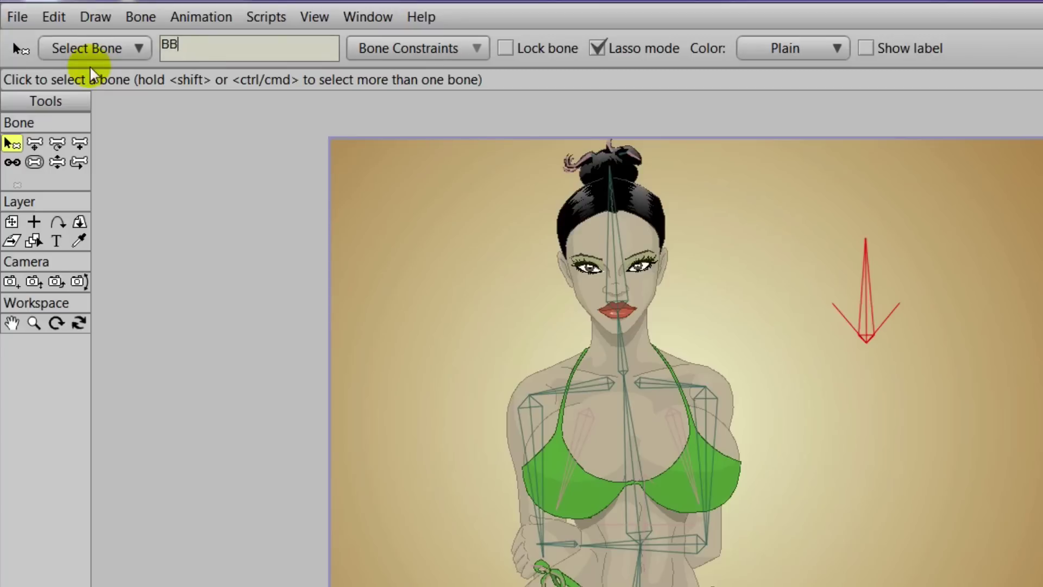
{"action": "key", "text": "Return"}
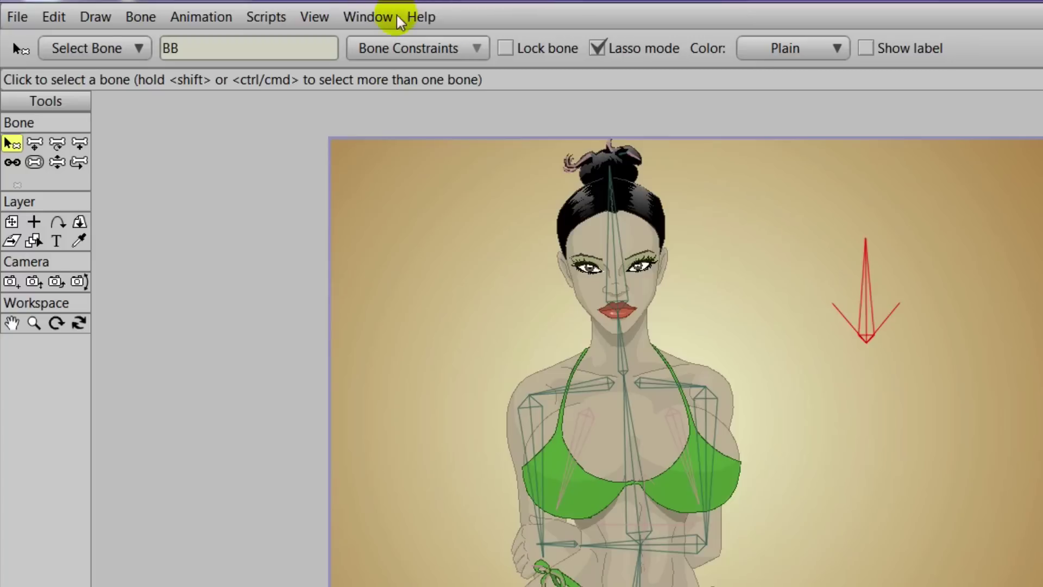
Create a new smart bone action named BB for the standalone control bone.
{"action": "left_click", "coordinate": [368, 17]}
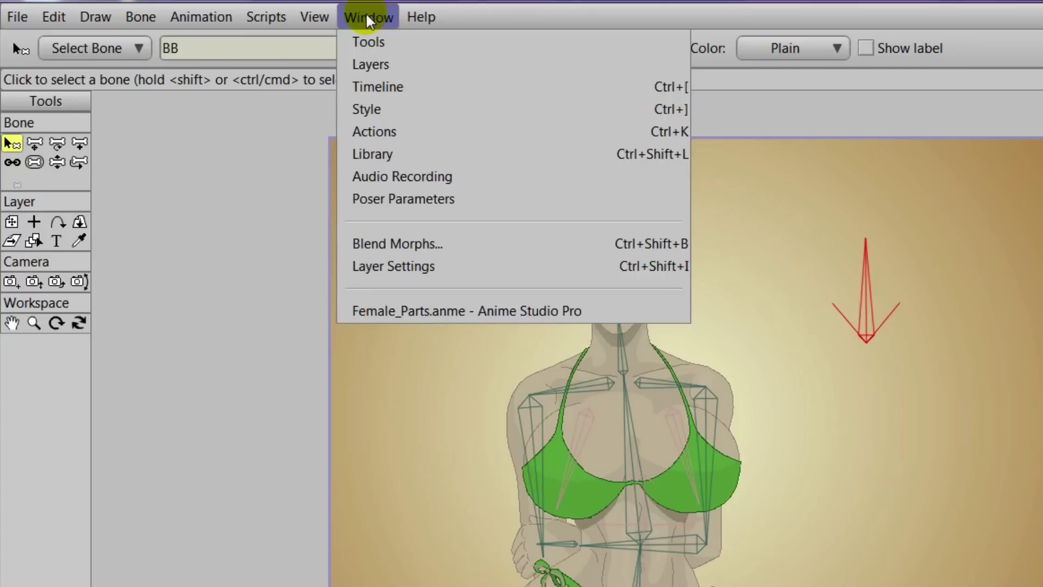
{"action": "left_click", "coordinate": [375, 132]}
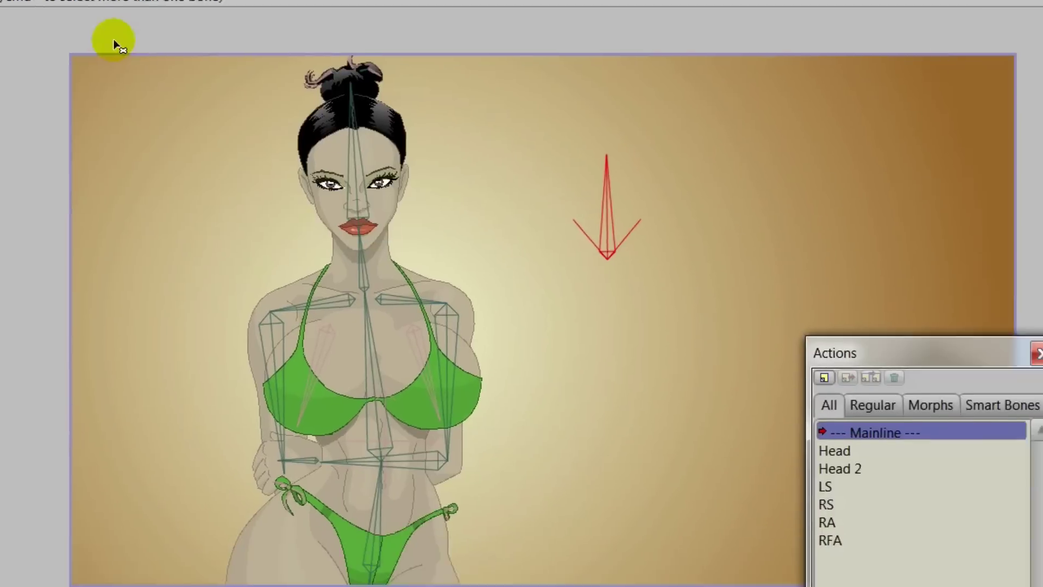
{"action": "left_click", "coordinate": [958, 384]}
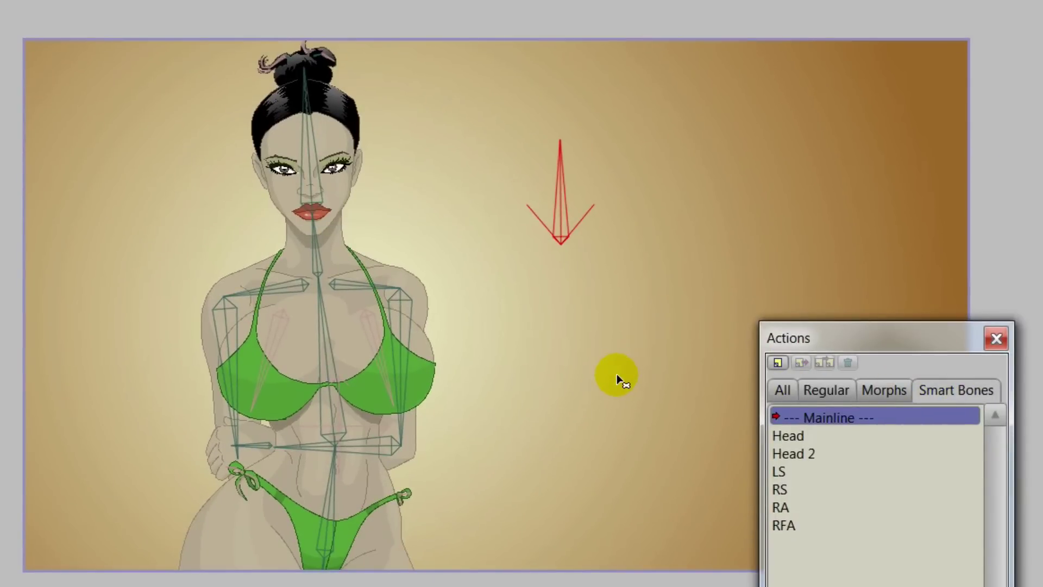
{"action": "left_click", "coordinate": [777, 363]}
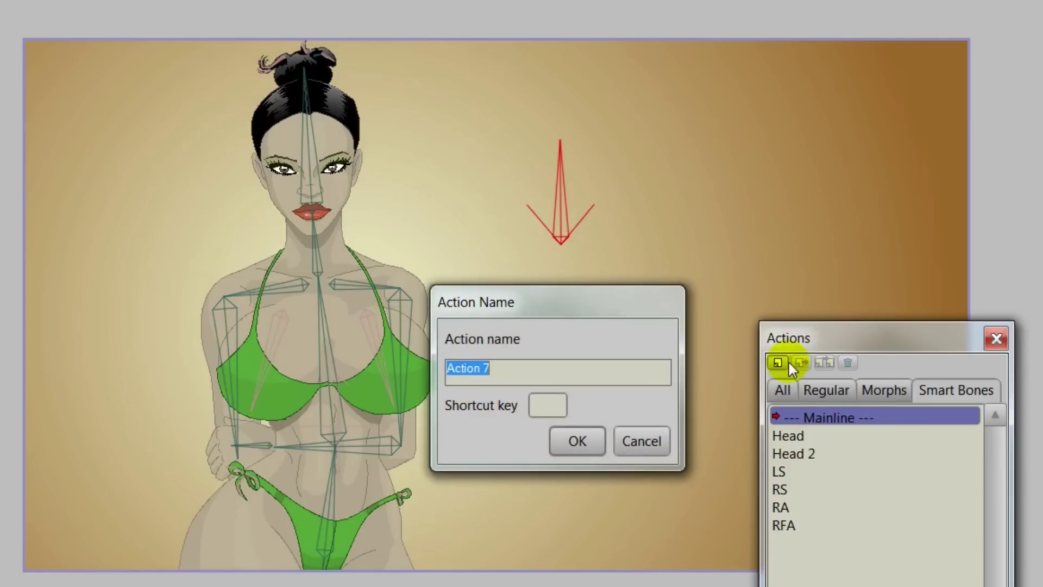
{"action": "type", "text": "BB"}
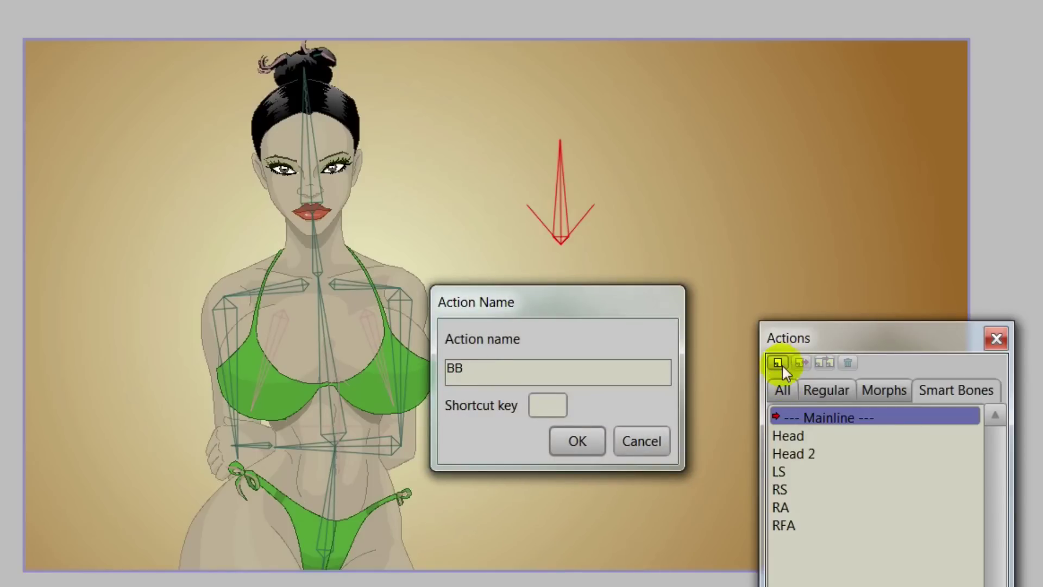
{"action": "left_click", "coordinate": [568, 439]}
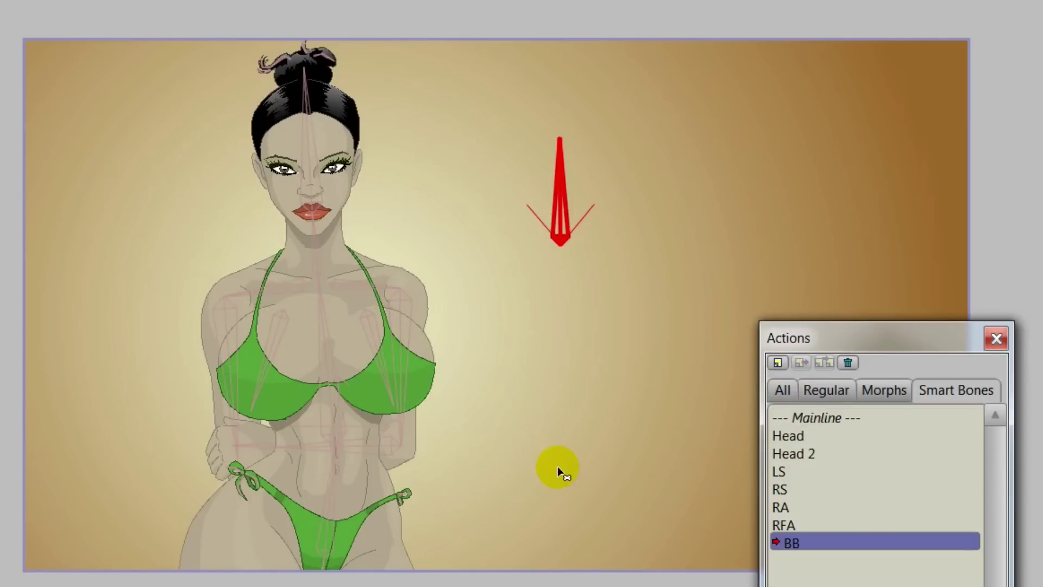
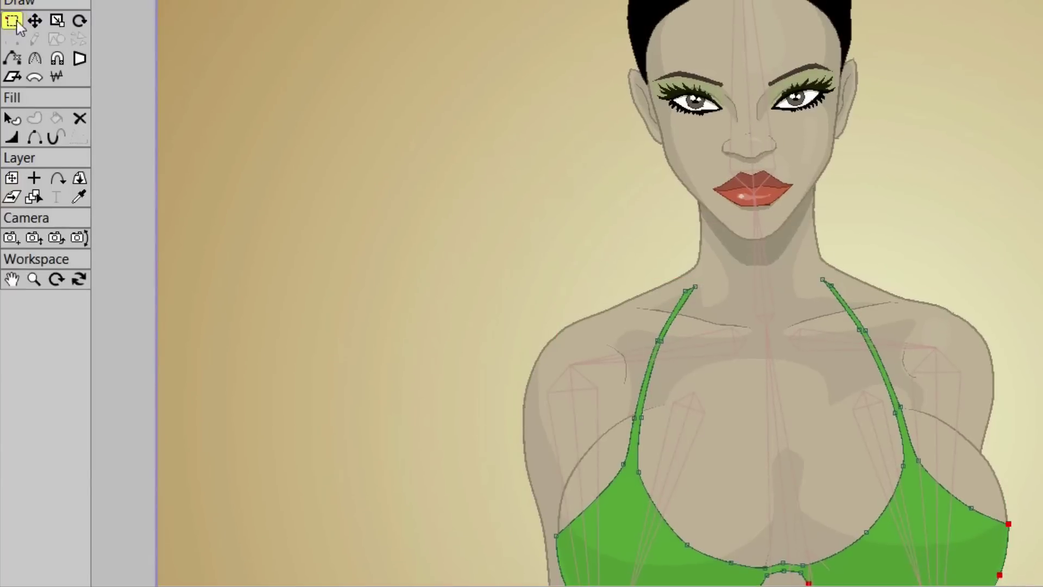
Move the upper ends of both bikini top straps up to the neckline.
{"action": "mouse_move", "coordinate": [687, 275]}
{"action": "left_mouse_down"}
{"action": "mouse_move", "coordinate": [657, 302]}
{"action": "mouse_move", "coordinate": [688, 288]}
{"action": "mouse_move", "coordinate": [691, 268]}
{"action": "left_mouse_up"}
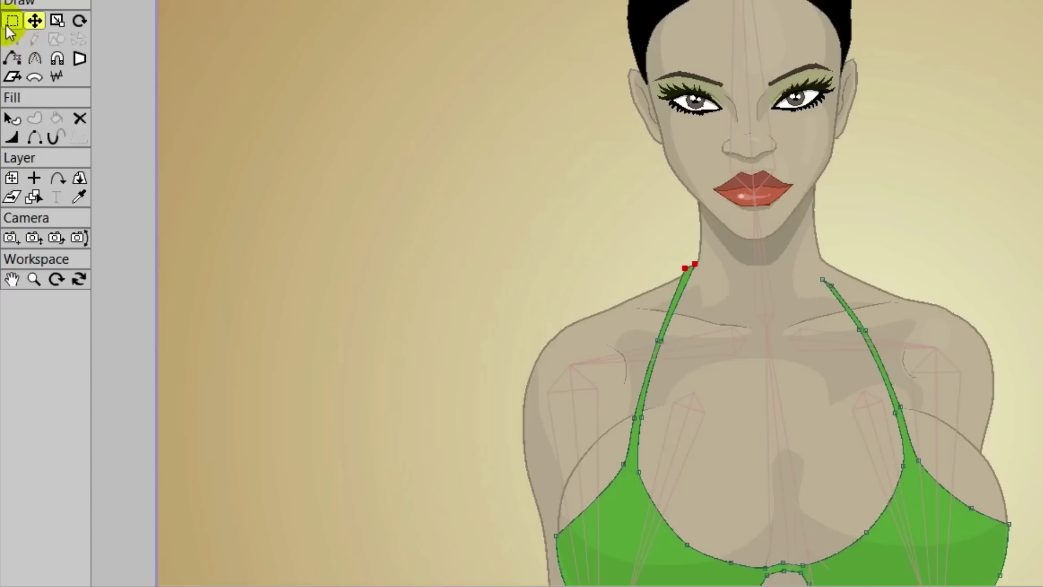
{"action": "left_click", "coordinate": [12, 21]}
{"action": "mouse_move", "coordinate": [829, 254]}
{"action": "left_mouse_down"}
{"action": "mouse_move", "coordinate": [789, 273]}
{"action": "mouse_move", "coordinate": [799, 247]}
{"action": "left_mouse_up"}
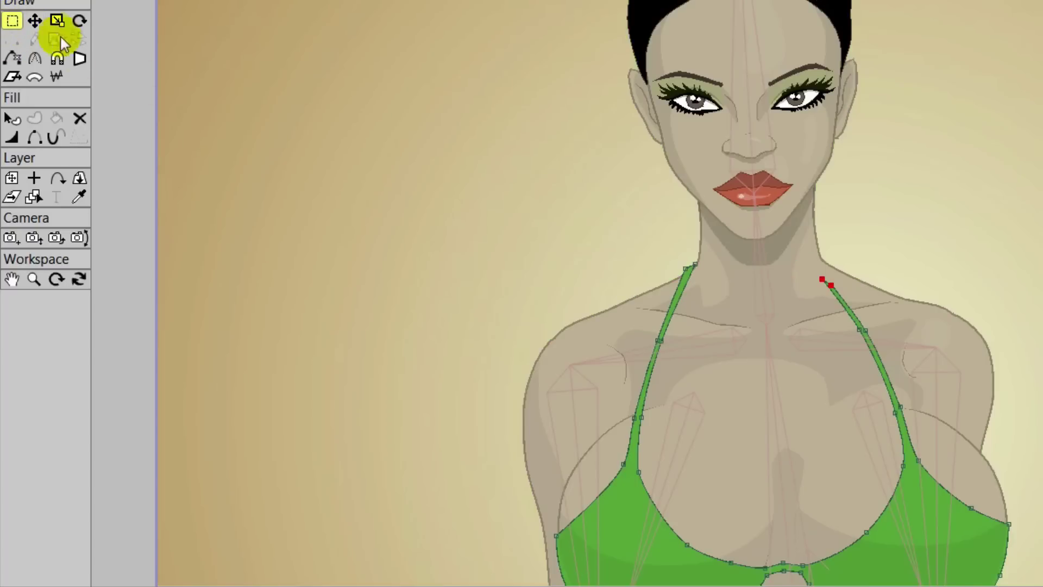
{"action": "left_click", "coordinate": [34, 20]}
{"action": "left_click_drag", "start_coordinate": [831, 293], "coordinate": [831, 270]}
Shift the middle point pair of each bikini strap slightly outward to smooth the strap curves.
{"action": "scroll", "coordinate": [794, 387], "scroll_direction": "up", "scroll_amount": 3}
{"action": "left_click_drag", "start_coordinate": [800, 338], "coordinate": [620, 300]}
{"action": "left_click", "coordinate": [12, 21]}
{"action": "mouse_move", "coordinate": [746, 207]}
{"action": "left_mouse_down"}
{"action": "mouse_move", "coordinate": [930, 239]}
{"action": "mouse_move", "coordinate": [771, 201]}
{"action": "left_mouse_up"}
{"action": "left_click", "coordinate": [34, 21]}
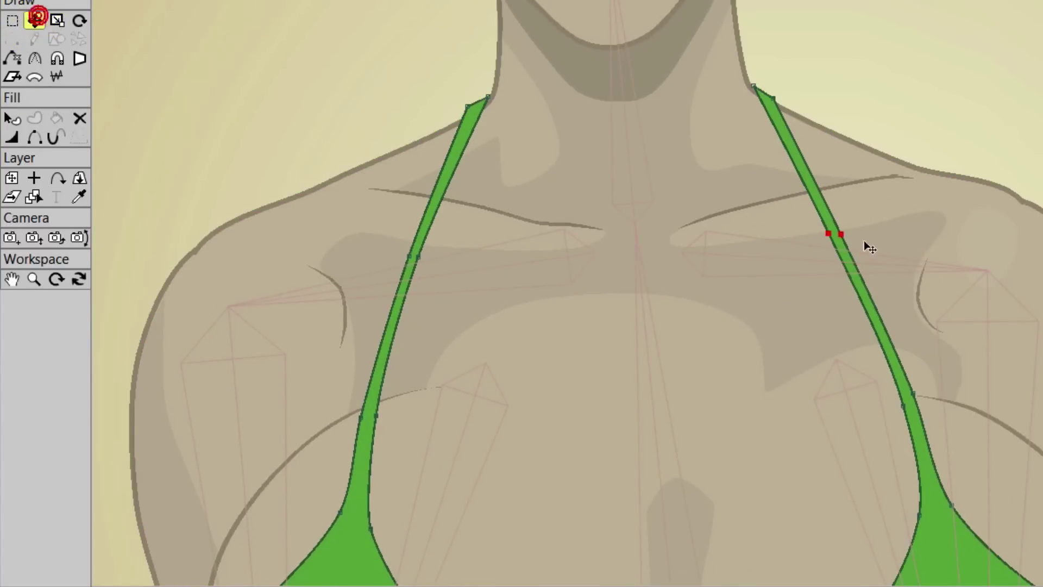
{"action": "mouse_move", "coordinate": [836, 235]}
{"action": "left_mouse_down"}
{"action": "mouse_move", "coordinate": [846, 238]}
{"action": "mouse_move", "coordinate": [840, 230]}
{"action": "left_mouse_up"}
{"action": "left_click", "coordinate": [12, 21]}
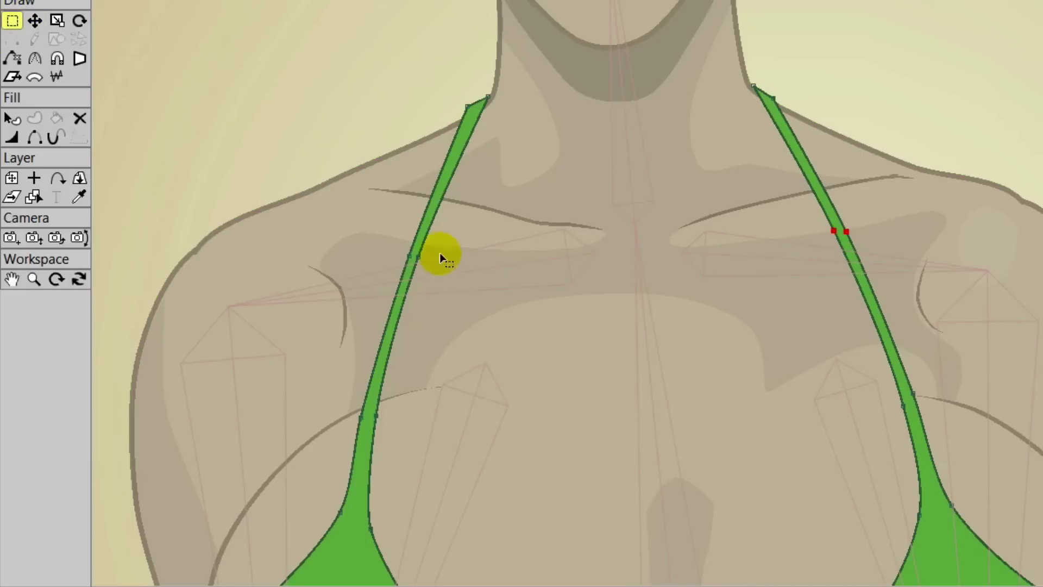
{"action": "mouse_move", "coordinate": [439, 253]}
{"action": "left_mouse_down"}
{"action": "mouse_move", "coordinate": [431, 275]}
{"action": "mouse_move", "coordinate": [348, 204]}
{"action": "left_mouse_up"}
{"action": "left_click", "coordinate": [34, 21]}
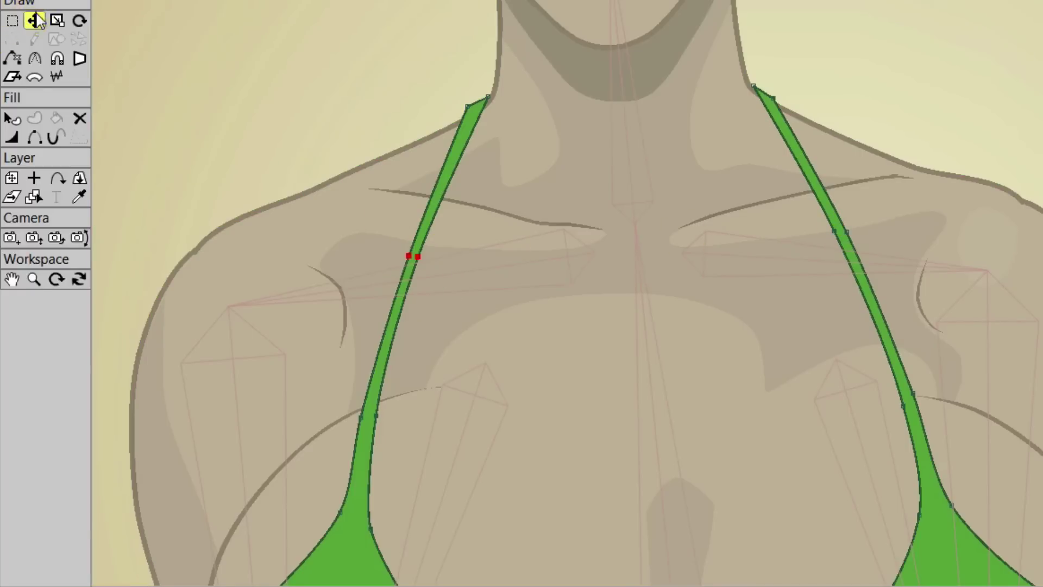
{"action": "left_click_drag", "start_coordinate": [419, 255], "coordinate": [415, 256]}
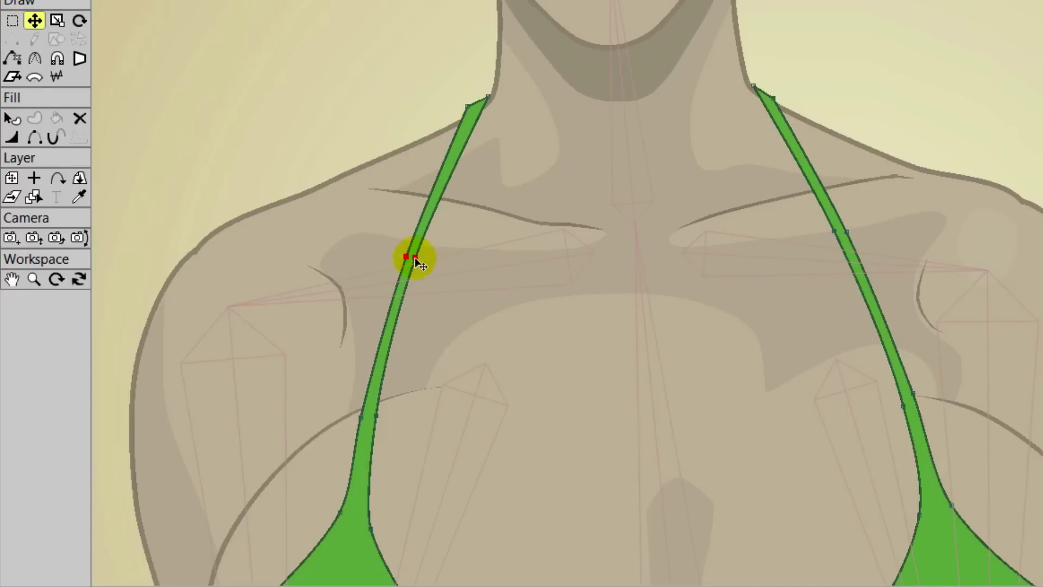
Move both shadow shapes on the Drop Shadow layer slightly down beneath the lowered bikini cups.
{"action": "scroll", "coordinate": [603, 261], "scroll_direction": "down", "scroll_amount": 2}
{"action": "scroll", "coordinate": [609, 266], "scroll_direction": "down", "scroll_amount": 2}
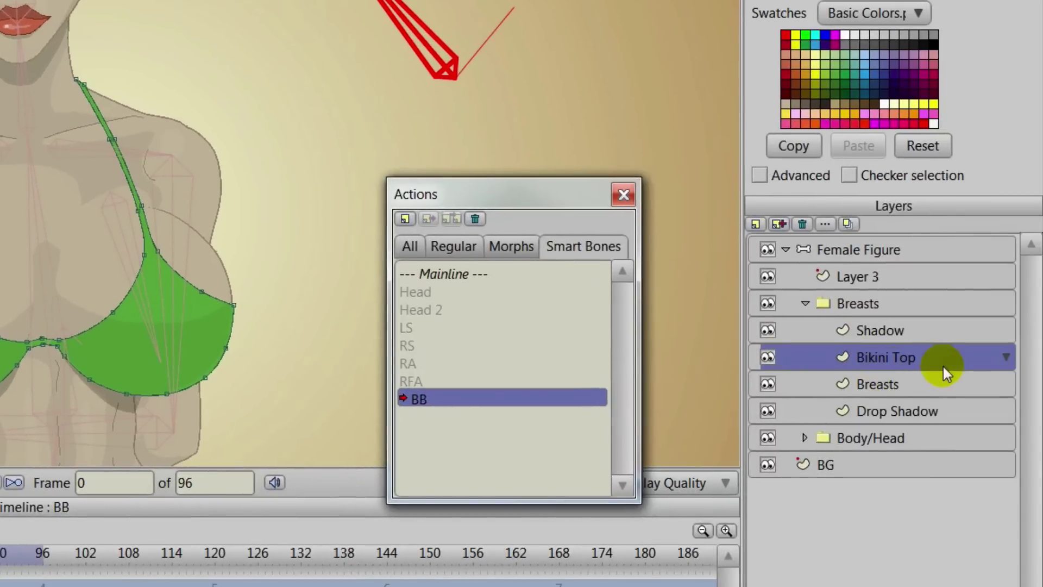
{"action": "left_click", "coordinate": [898, 411]}
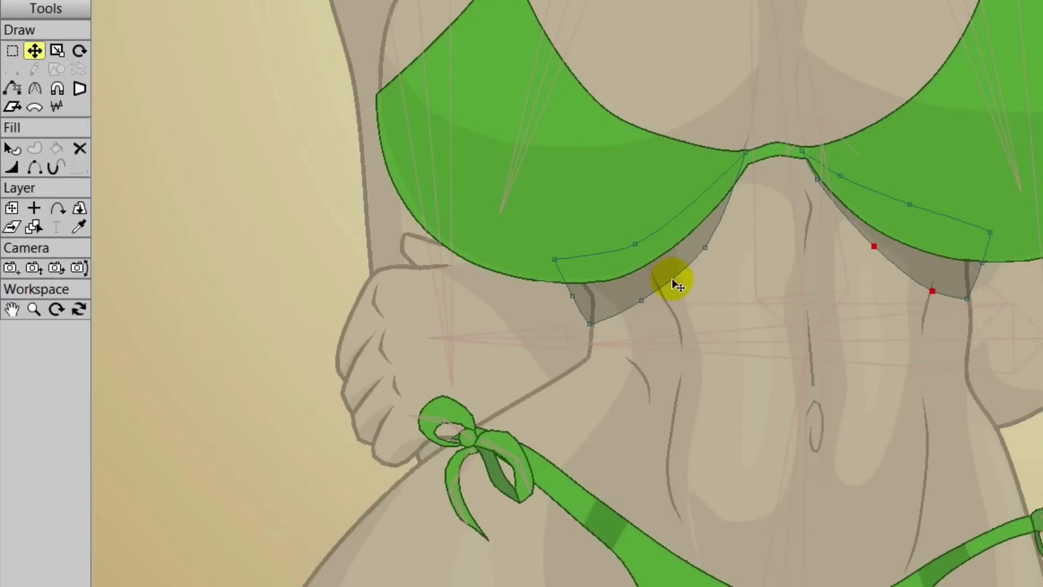
{"action": "double_click", "coordinate": [673, 277]}
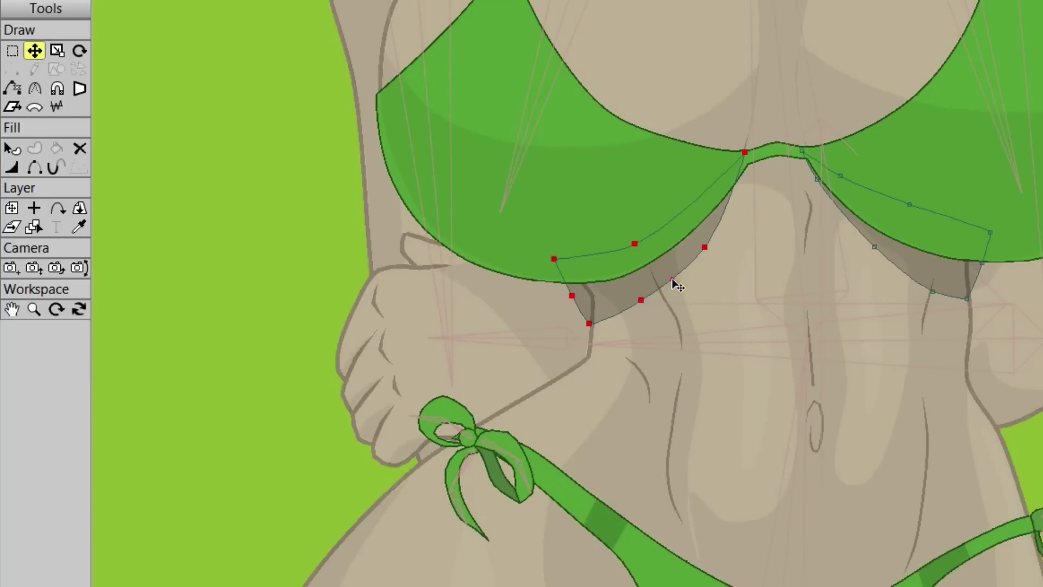
{"action": "left_click_drag", "start_coordinate": [672, 278], "coordinate": [672, 288]}
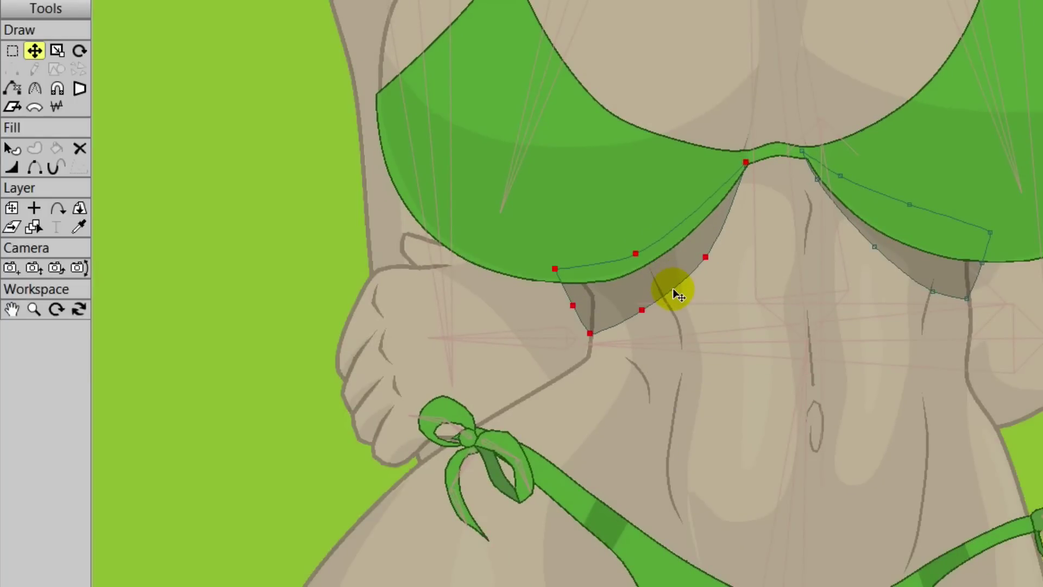
{"action": "double_click", "coordinate": [901, 272]}
{"action": "left_click_drag", "start_coordinate": [900, 272], "coordinate": [902, 273]}
Reshape the outer ends of both drop shadows so that they follow the inner edges of the arms.
{"action": "left_click", "coordinate": [572, 294]}
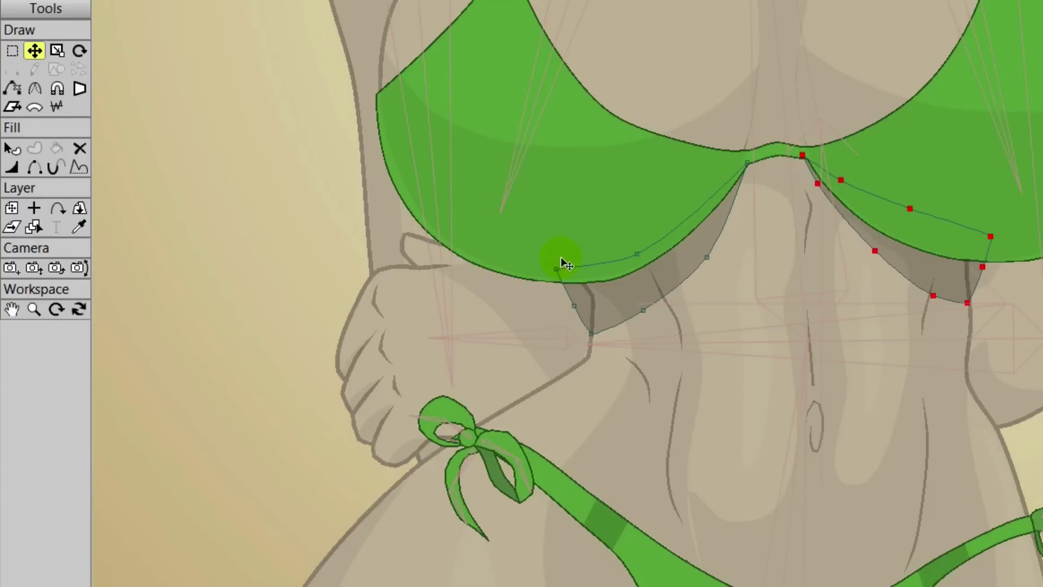
{"action": "left_click_drag", "start_coordinate": [557, 268], "coordinate": [579, 264]}
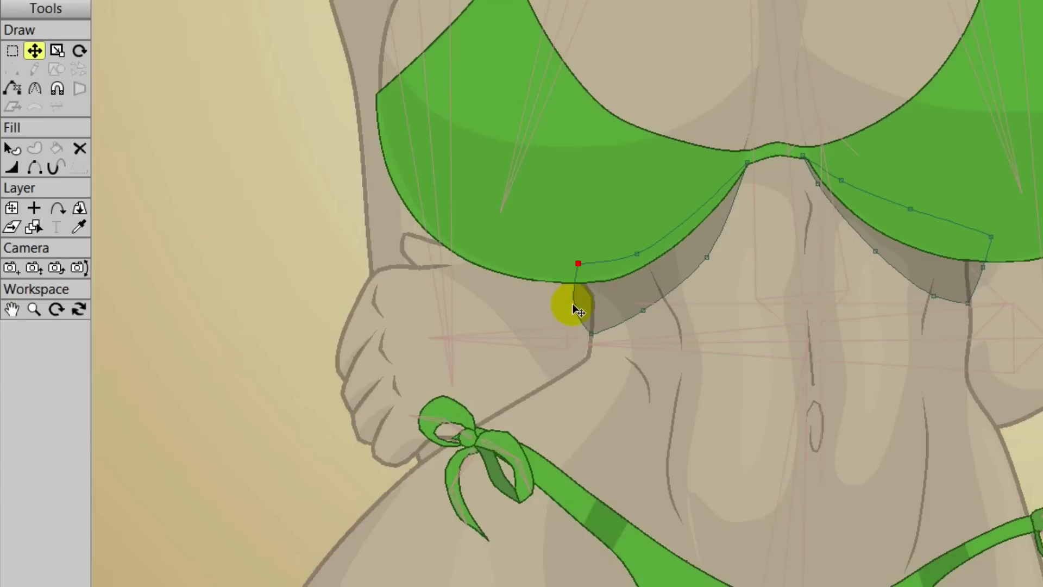
{"action": "left_click_drag", "start_coordinate": [573, 304], "coordinate": [596, 293]}
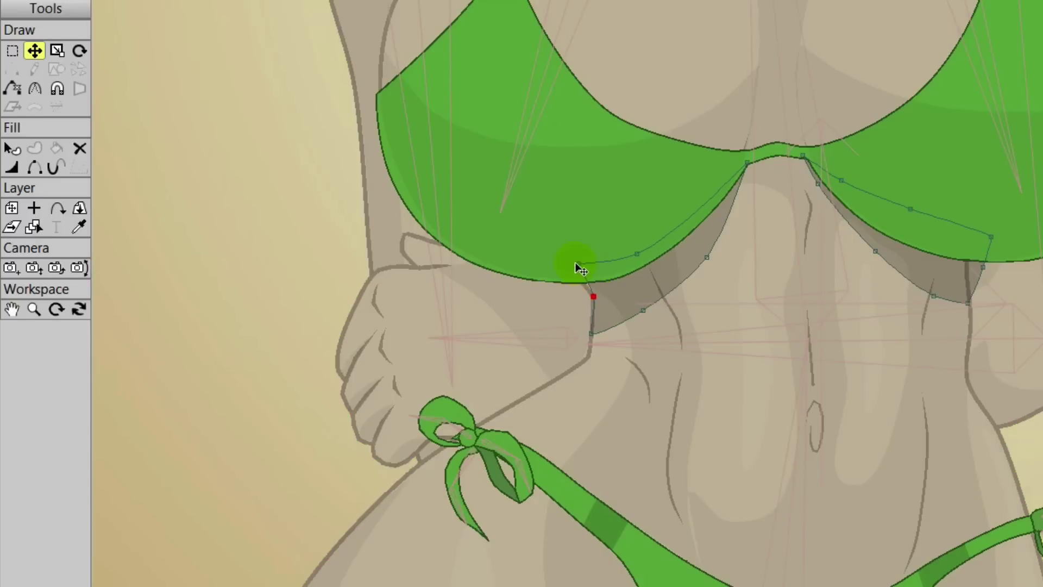
{"action": "left_click", "coordinate": [578, 264]}
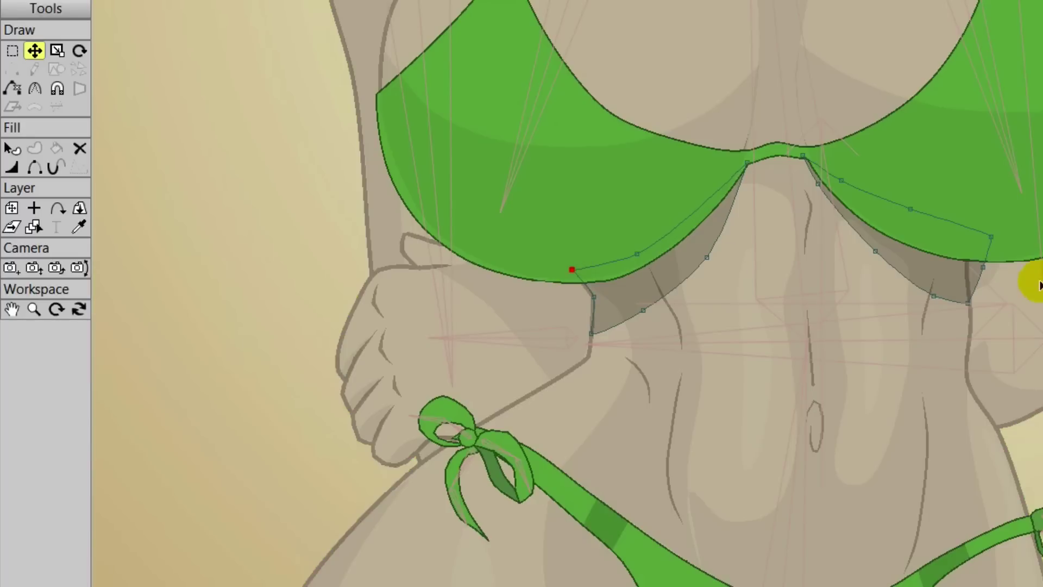
{"action": "left_click", "coordinate": [969, 260]}
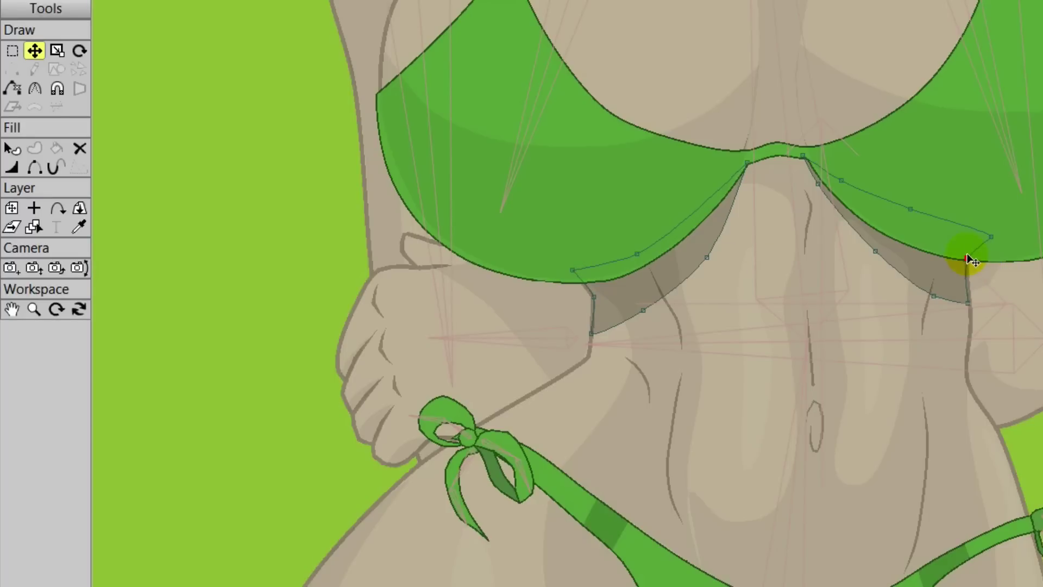
{"action": "left_click", "coordinate": [990, 236]}
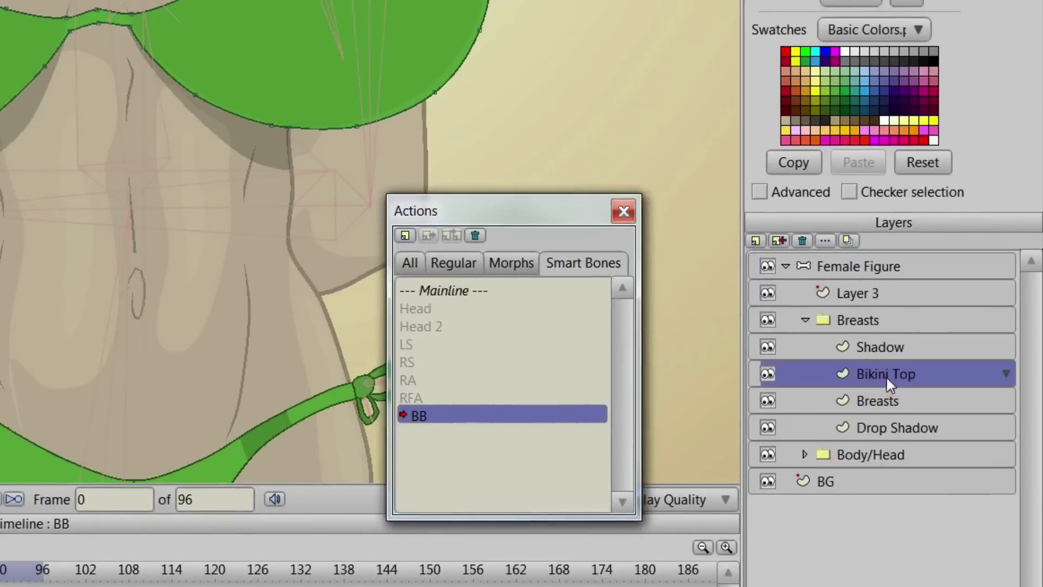
Collapse the Breasts layer group and return from the BB action to Mainline.
{"action": "left_click", "coordinate": [886, 375]}
{"action": "left_click", "coordinate": [882, 347]}
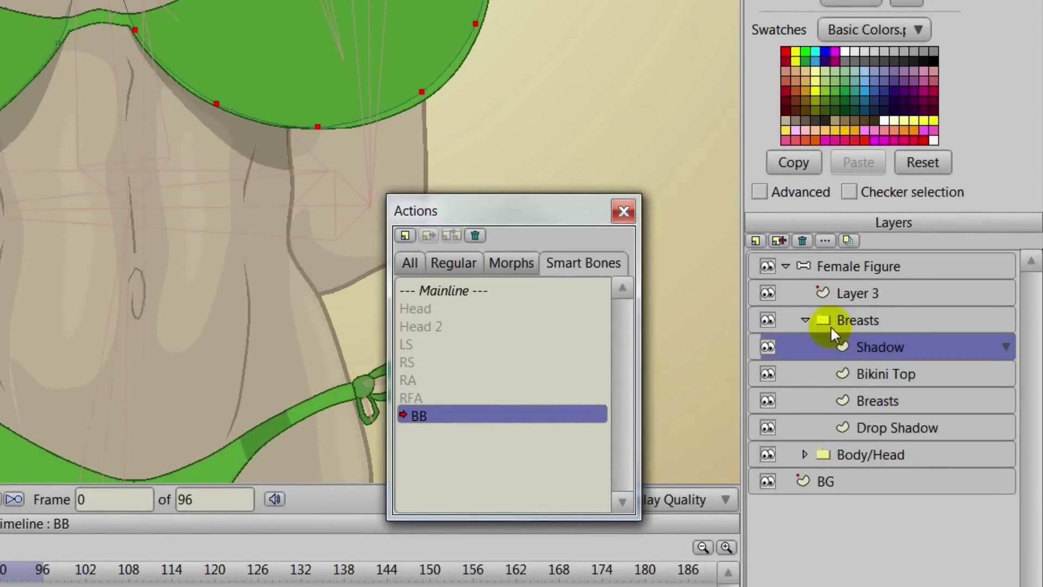
{"action": "left_click", "coordinate": [804, 319]}
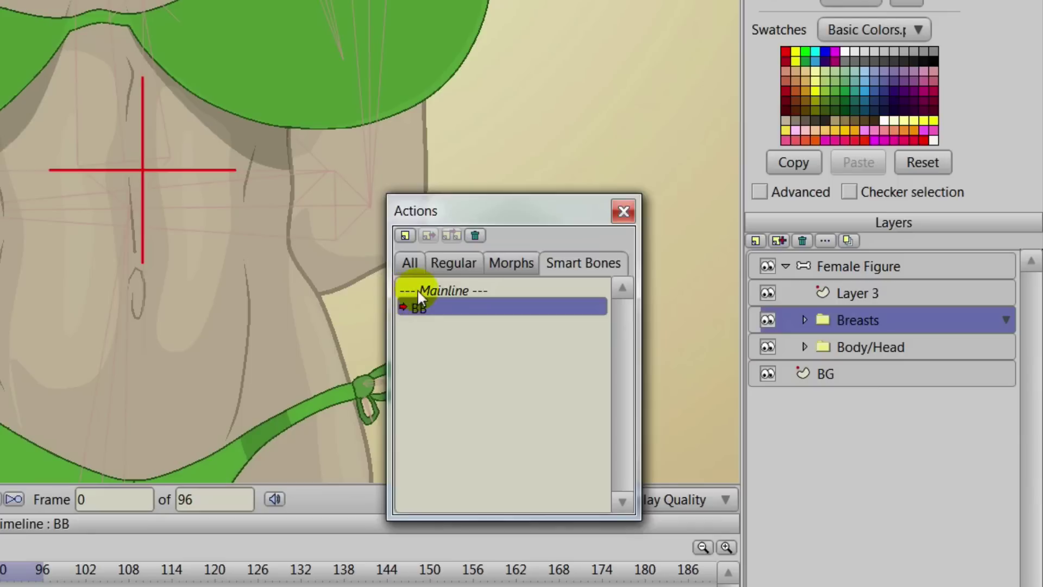
{"action": "left_click", "coordinate": [447, 292]}
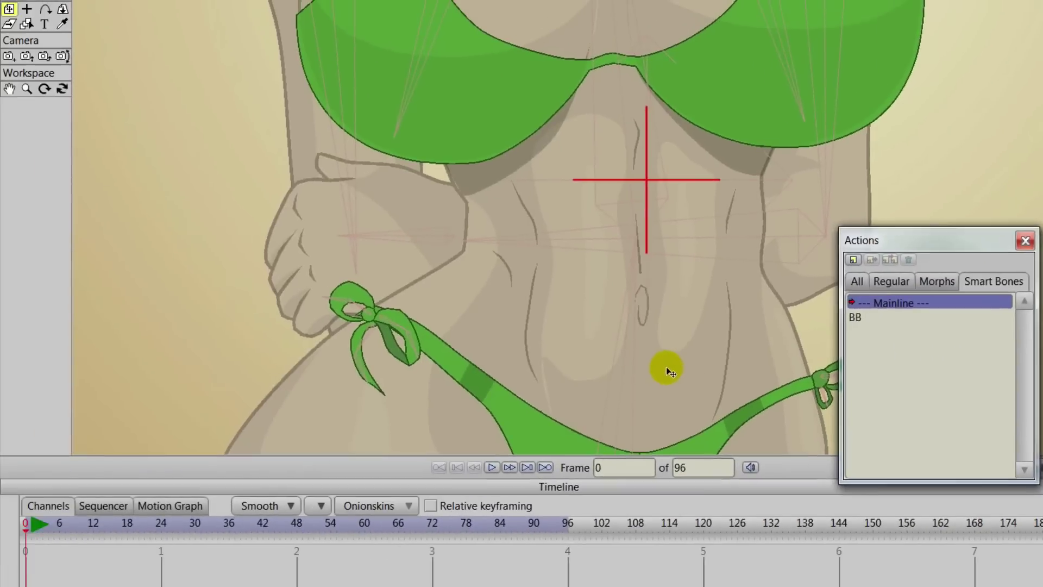
Test the BB smart bone with Manipulate Bones by rotating it counterclockwise to its limit and back upright.
{"action": "left_click_drag", "start_coordinate": [219, 372], "coordinate": [170, 381]}
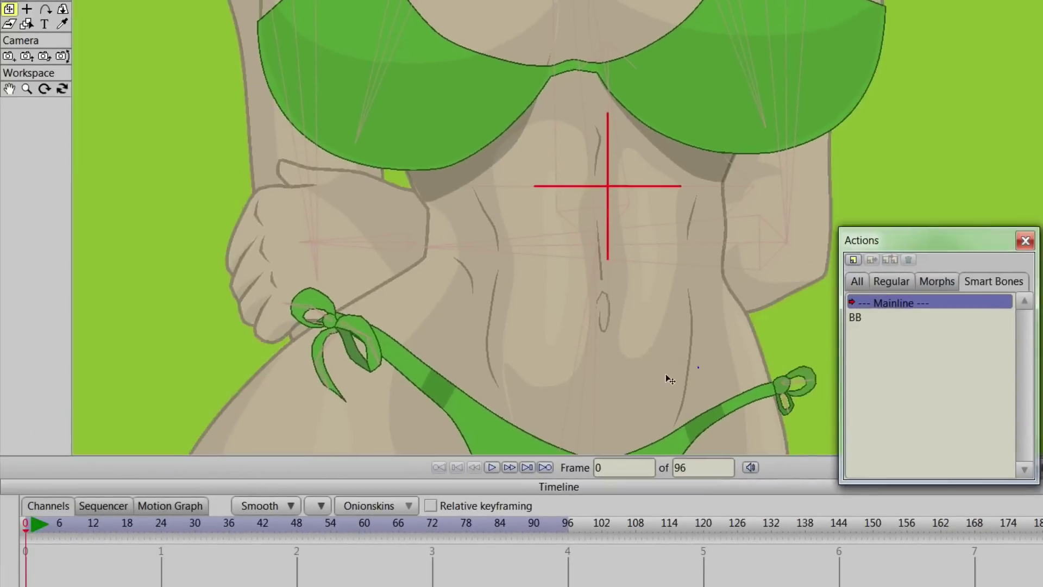
{"action": "scroll", "coordinate": [221, 360], "scroll_direction": "down", "scroll_amount": 3}
{"action": "left_click_drag", "start_coordinate": [711, 304], "coordinate": [627, 405]}
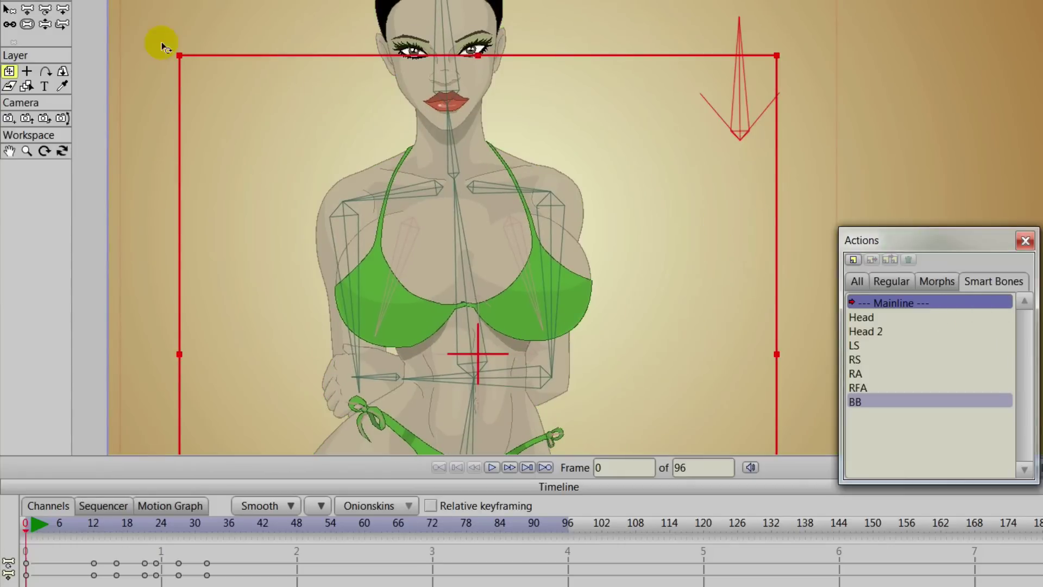
{"action": "left_click", "coordinate": [45, 23]}
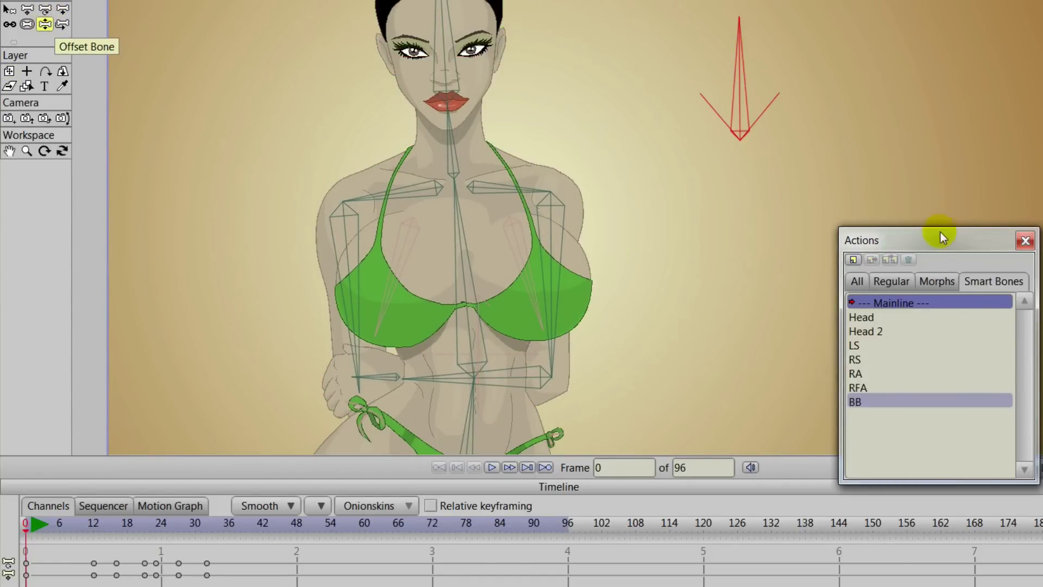
{"action": "left_click_drag", "start_coordinate": [940, 232], "coordinate": [797, 494]}
{"action": "left_click", "coordinate": [985, 467]}
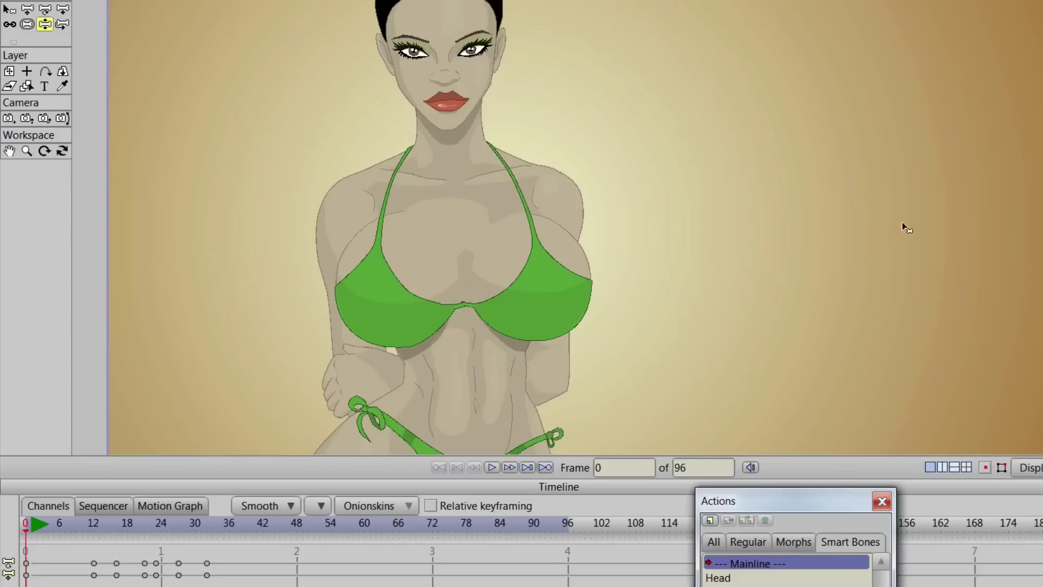
{"action": "left_click", "coordinate": [986, 468]}
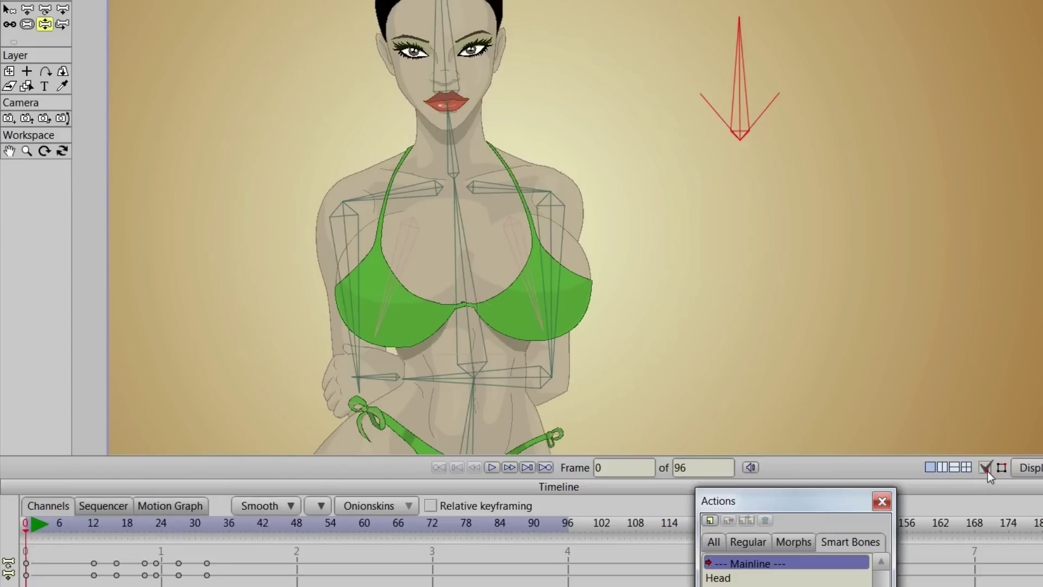
{"action": "left_click", "coordinate": [698, 35]}
{"action": "left_click_drag", "start_coordinate": [737, 40], "coordinate": [655, 92]}
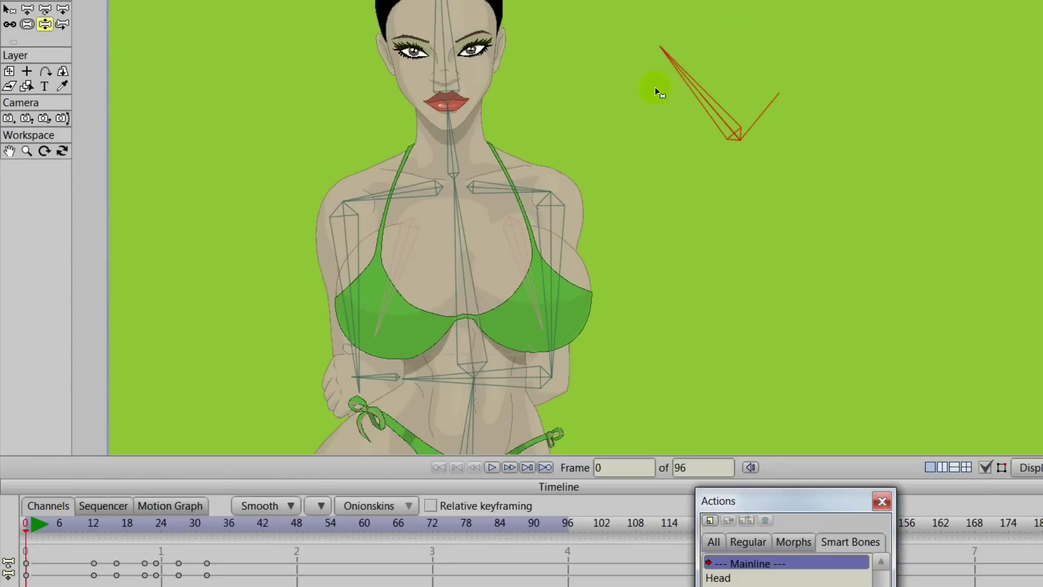
{"action": "left_click_drag", "start_coordinate": [611, 128], "coordinate": [679, 82]}
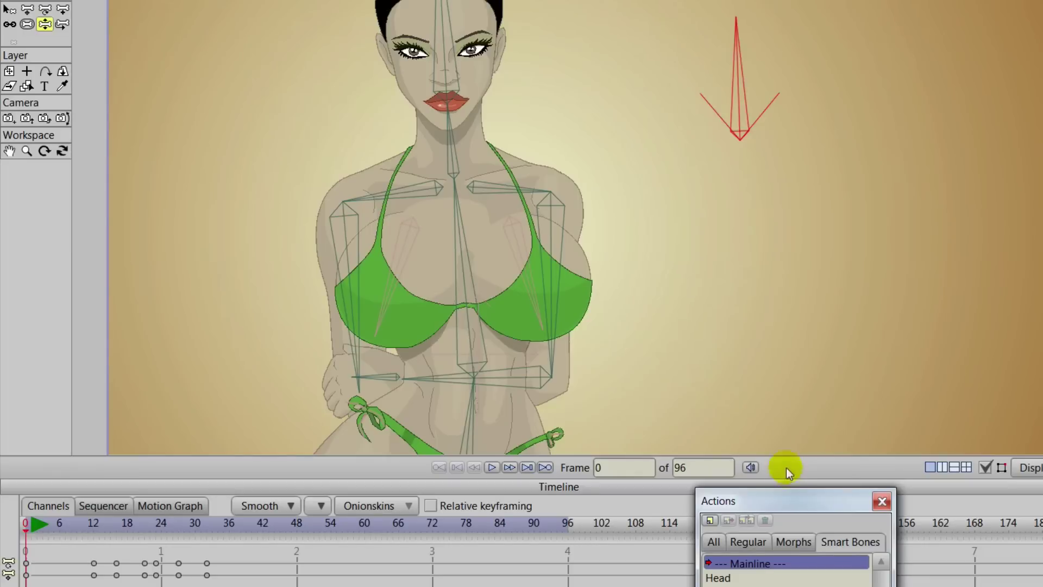
Create a second smart bone action from Mainline for the opposite rotation of the BB bone.
{"action": "left_click_drag", "start_coordinate": [797, 494], "coordinate": [899, 136]}
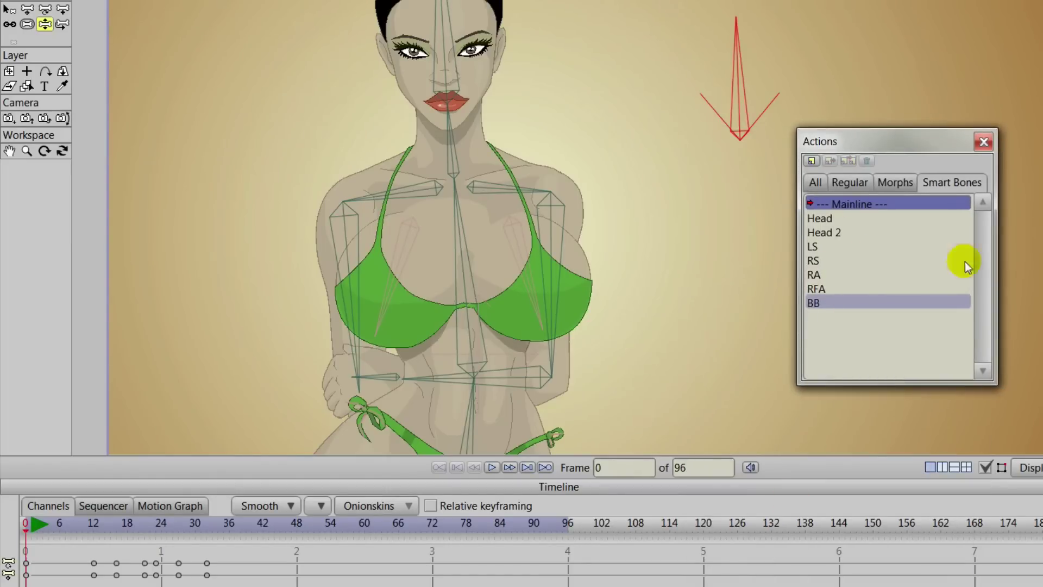
{"action": "left_click", "coordinate": [811, 161]}
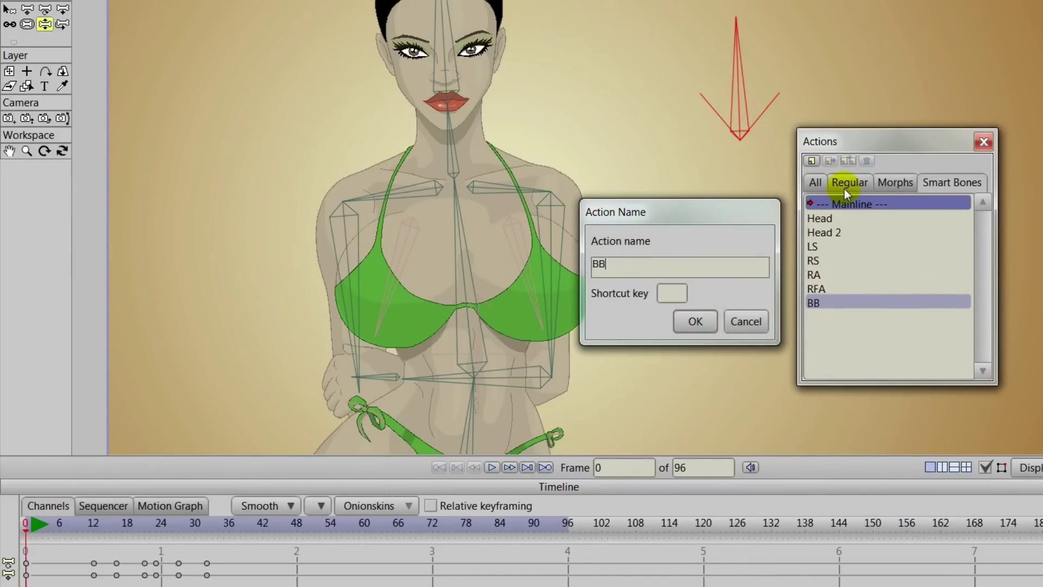
{"action": "key", "text": "Return"}
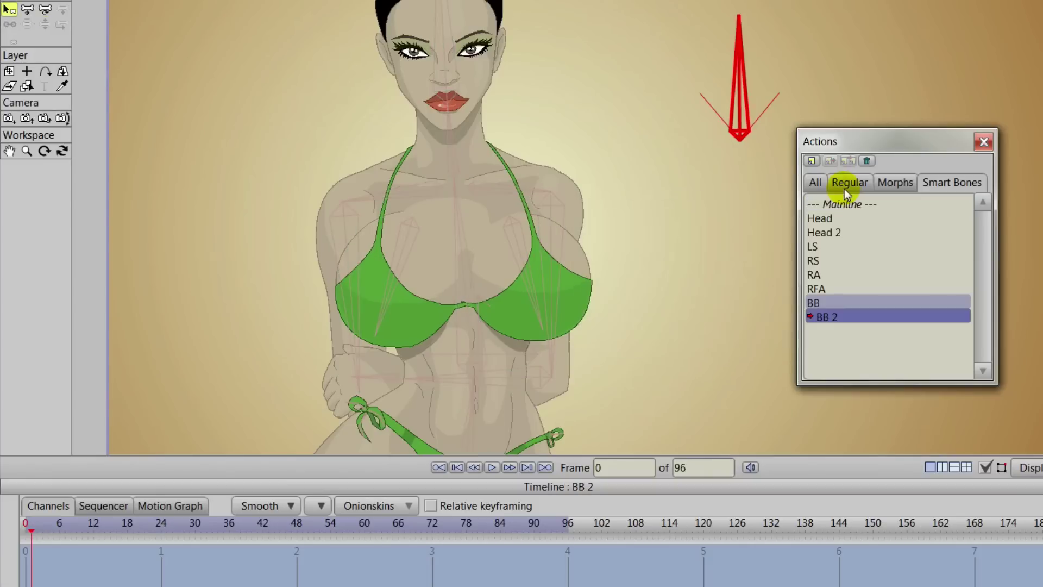
Rotate the BB control bone clockwise to its angle limit in the BB 2 action.
{"action": "left_click_drag", "start_coordinate": [866, 143], "coordinate": [840, 407]}
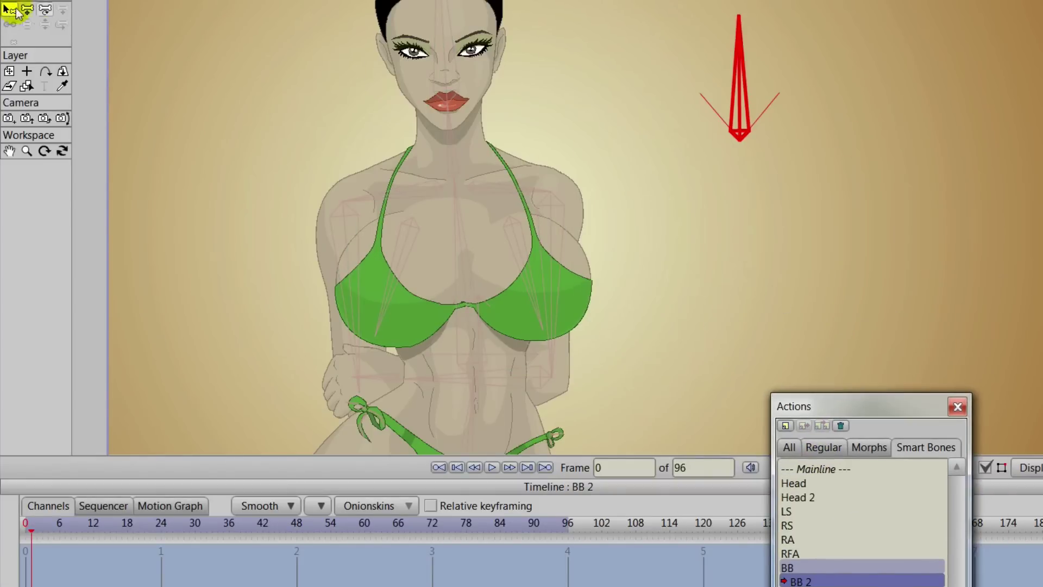
{"action": "left_click", "coordinate": [45, 10]}
{"action": "left_click_drag", "start_coordinate": [740, 59], "coordinate": [809, 87]}
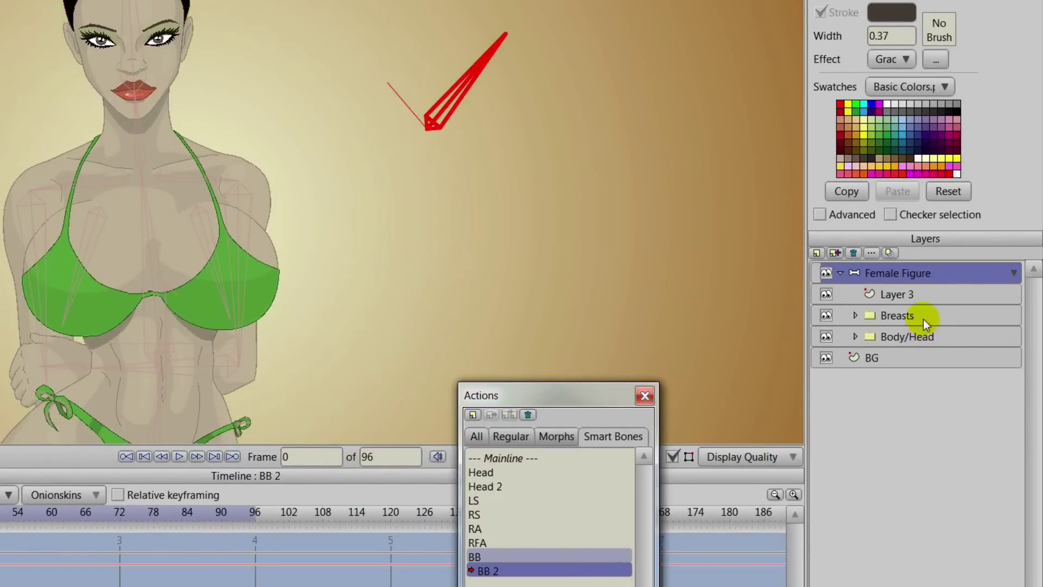
Move the whole Breasts group layer slightly upward on the figure in the BB 2 action.
{"action": "left_click", "coordinate": [924, 320]}
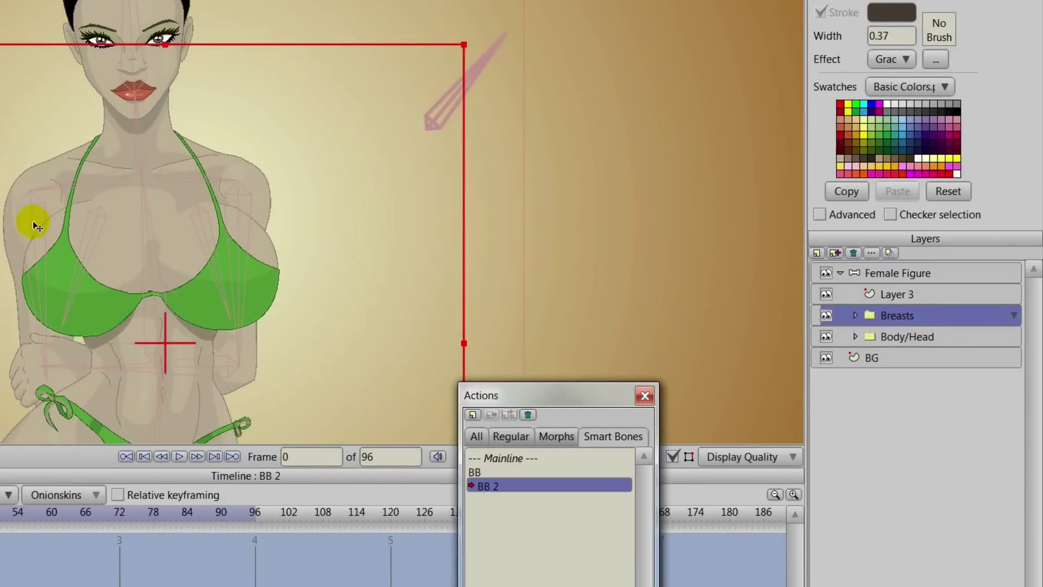
{"action": "left_click_drag", "start_coordinate": [169, 310], "coordinate": [203, 294]}
{"action": "left_click_drag", "start_coordinate": [324, 263], "coordinate": [493, 270]}
On the Bikini Top layer in the BB 2 action, move the upper end points of both straps down onto the neckline.
{"action": "left_click", "coordinate": [855, 315]}
{"action": "left_click", "coordinate": [912, 358]}
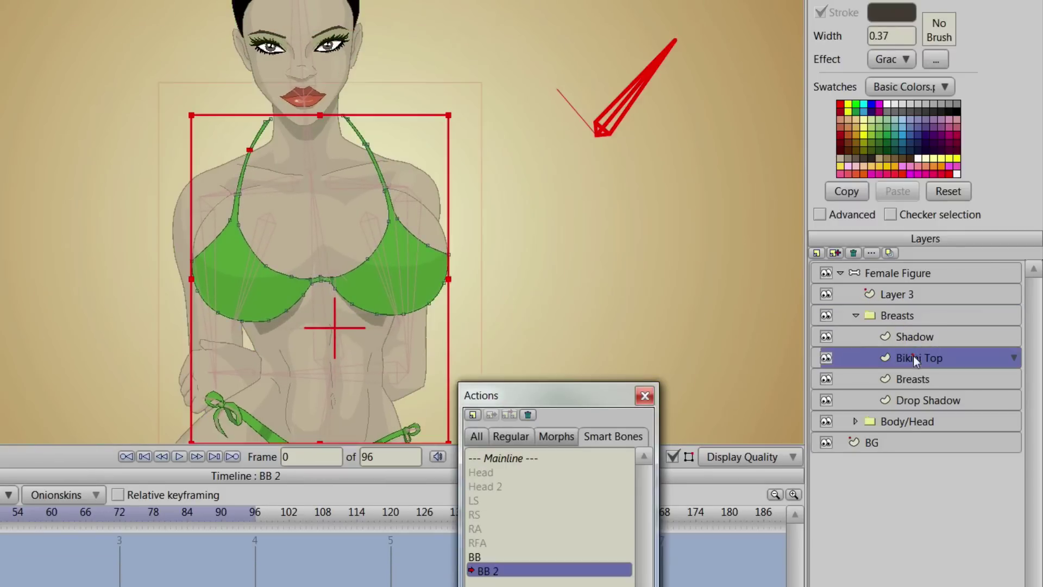
{"action": "left_click_drag", "start_coordinate": [440, 224], "coordinate": [461, 303]}
{"action": "scroll", "coordinate": [461, 303], "scroll_direction": "up", "scroll_amount": 4}
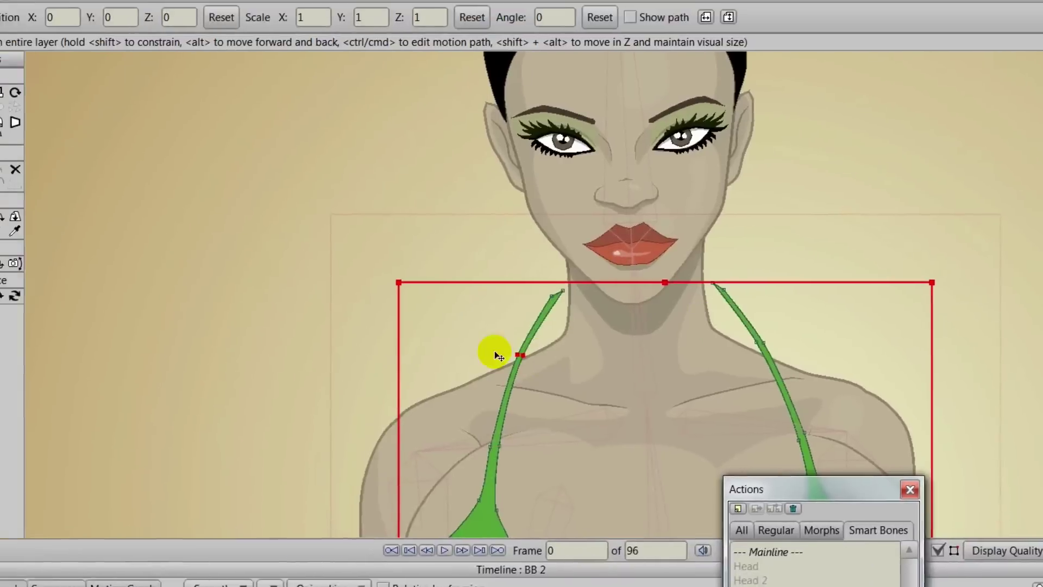
{"action": "left_click_drag", "start_coordinate": [495, 350], "coordinate": [357, 294]}
{"action": "left_click", "coordinate": [10, 109]}
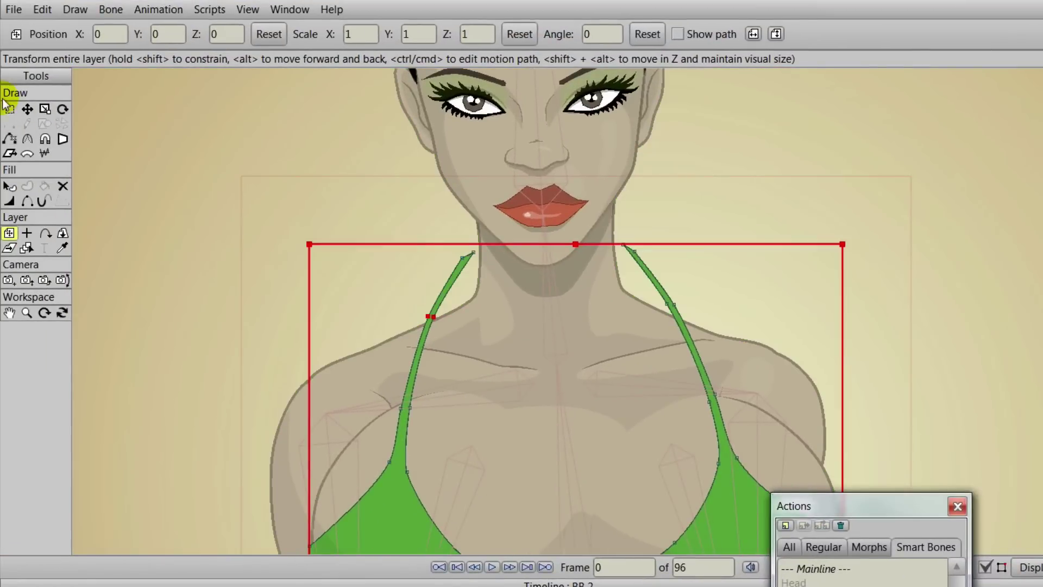
{"action": "left_click_drag", "start_coordinate": [372, 195], "coordinate": [368, 222]}
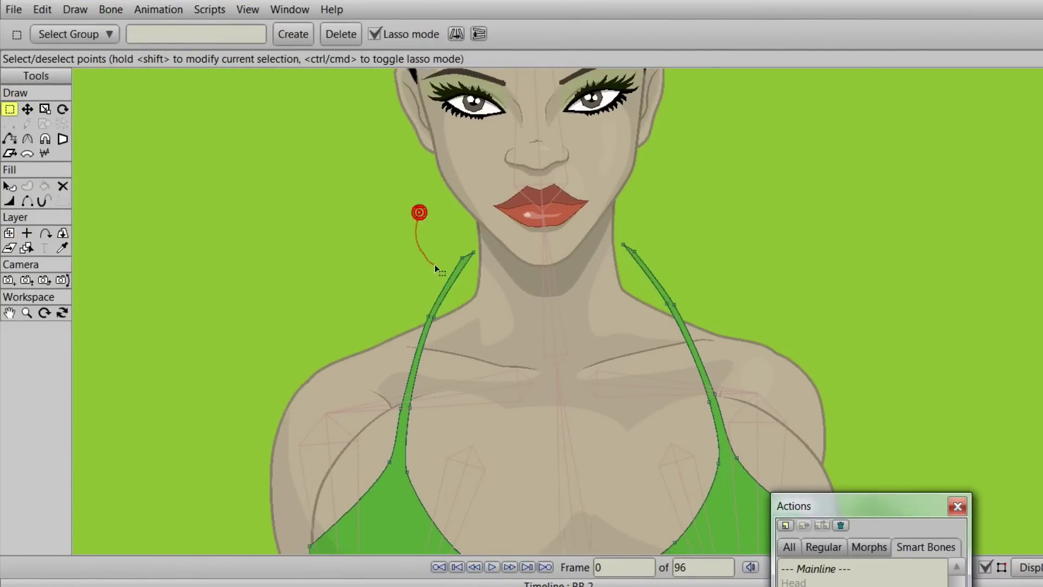
{"action": "mouse_move", "coordinate": [436, 267]}
{"action": "left_mouse_down"}
{"action": "mouse_move", "coordinate": [641, 265]}
{"action": "mouse_move", "coordinate": [615, 218]}
{"action": "mouse_move", "coordinate": [419, 213]}
{"action": "left_mouse_up"}
{"action": "left_click", "coordinate": [27, 109]}
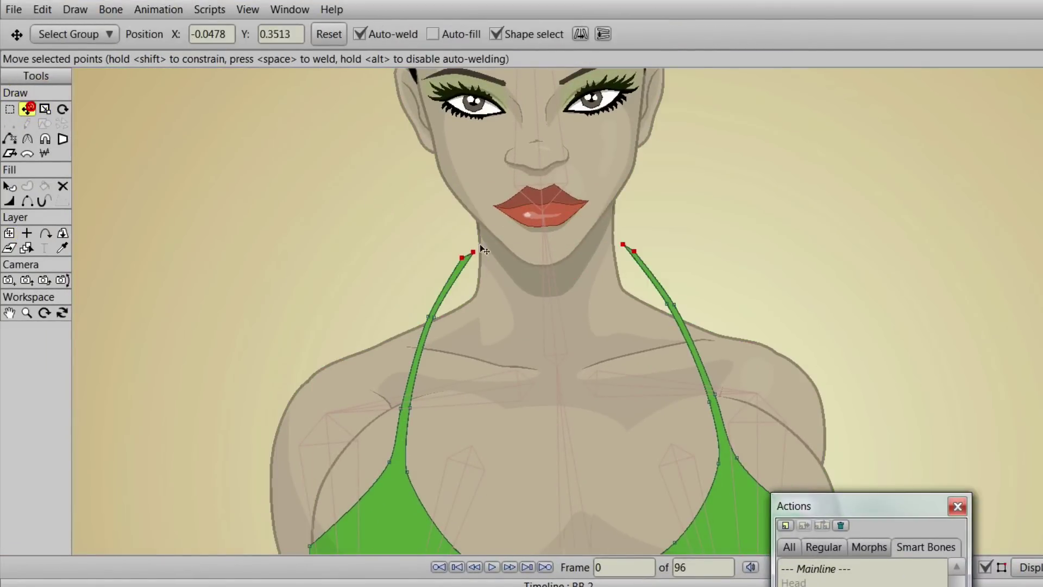
{"action": "left_click_drag", "start_coordinate": [462, 255], "coordinate": [475, 299]}
Move the upper-middle points of both bikini straps down and inward so each strap runs straight over the shoulder.
{"action": "left_click", "coordinate": [10, 109]}
{"action": "mouse_move", "coordinate": [380, 298]}
{"action": "left_mouse_down"}
{"action": "mouse_move", "coordinate": [446, 353]}
{"action": "mouse_move", "coordinate": [273, 227]}
{"action": "mouse_move", "coordinate": [348, 271]}
{"action": "left_mouse_up"}
{"action": "left_click", "coordinate": [27, 109]}
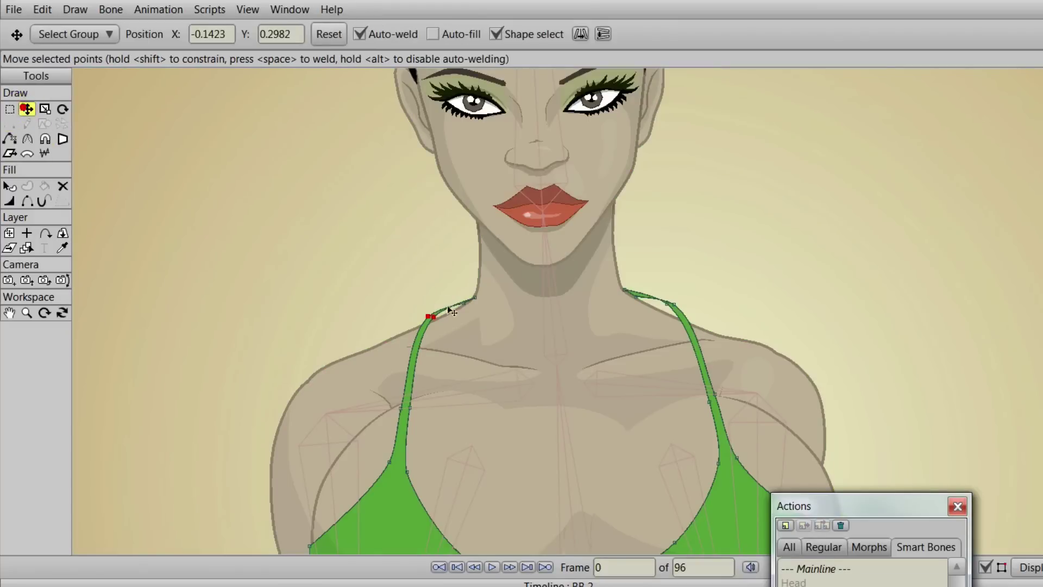
{"action": "left_click_drag", "start_coordinate": [432, 317], "coordinate": [438, 340]}
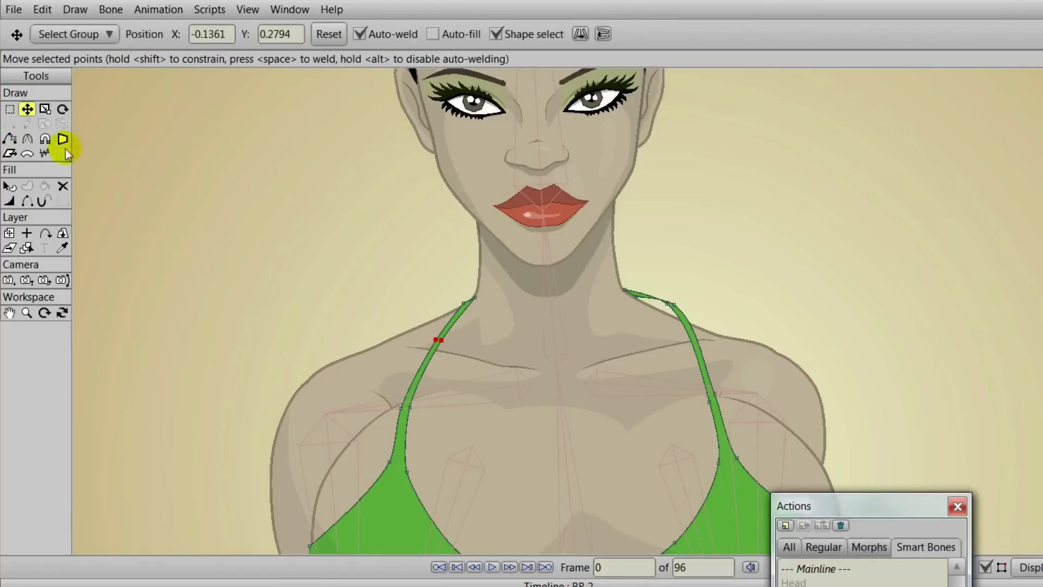
{"action": "left_click", "coordinate": [9, 109]}
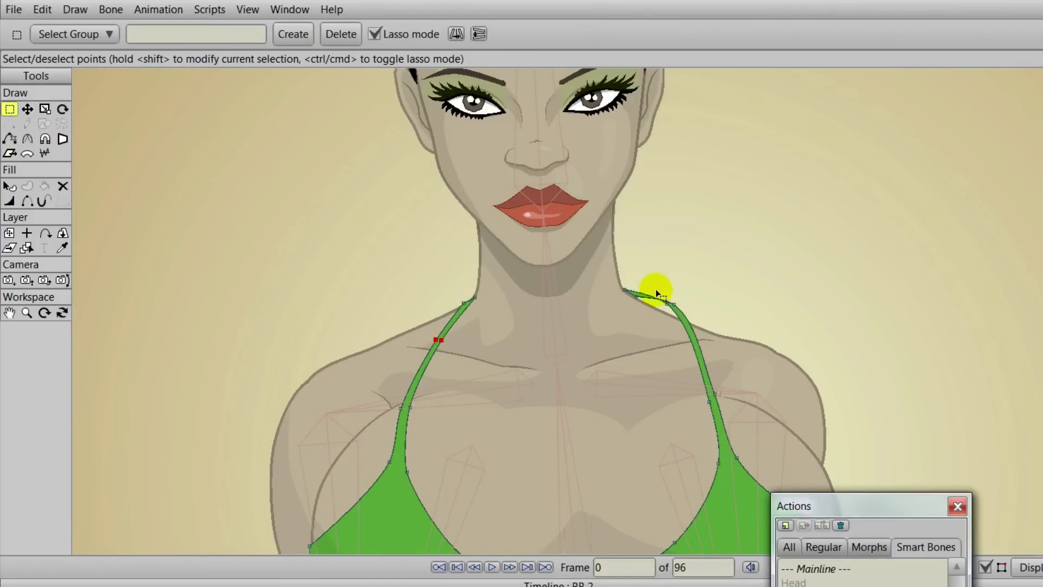
{"action": "mouse_move", "coordinate": [658, 293]}
{"action": "left_mouse_down"}
{"action": "mouse_move", "coordinate": [678, 290]}
{"action": "mouse_move", "coordinate": [655, 321]}
{"action": "left_mouse_up"}
{"action": "left_click", "coordinate": [27, 109]}
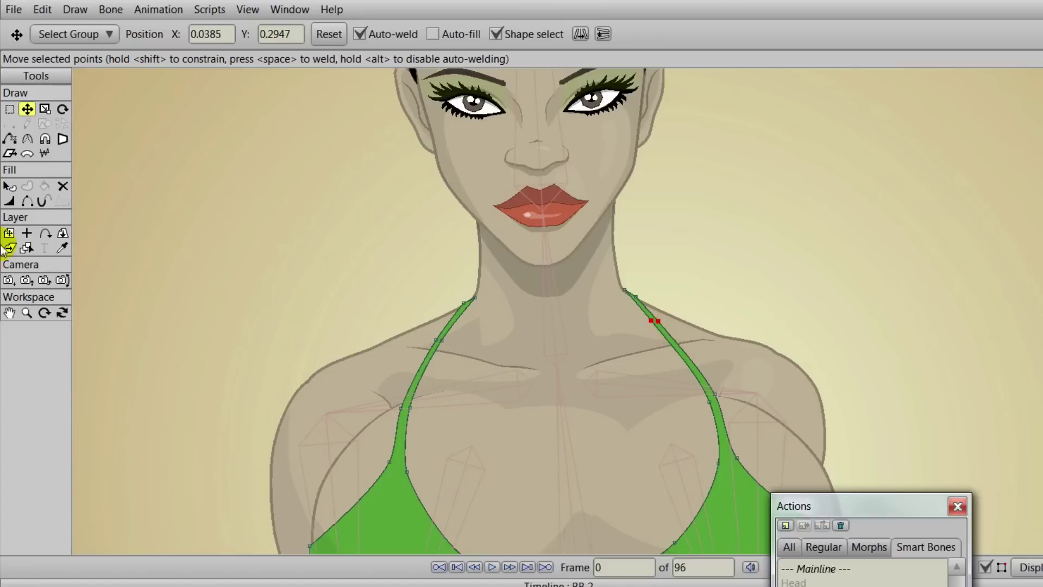
Adjust the lower-middle points of both bikini straps to smooth their curves toward the cups.
{"action": "left_click", "coordinate": [10, 109]}
{"action": "mouse_move", "coordinate": [429, 380]}
{"action": "left_mouse_down"}
{"action": "mouse_move", "coordinate": [389, 362]}
{"action": "mouse_move", "coordinate": [427, 381]}
{"action": "mouse_move", "coordinate": [405, 407]}
{"action": "left_mouse_up"}
{"action": "left_click", "coordinate": [27, 109]}
{"action": "key", "text": "g"}
{"action": "mouse_move", "coordinate": [738, 409]}
{"action": "left_mouse_down"}
{"action": "mouse_move", "coordinate": [673, 422]}
{"action": "mouse_move", "coordinate": [717, 413]}
{"action": "mouse_move", "coordinate": [709, 400]}
{"action": "left_mouse_up"}
{"action": "left_click", "coordinate": [28, 109]}
On the Drop Shadow layer, shift the two shadow shapes under the cups slightly outward and upward.
{"action": "scroll", "coordinate": [711, 398], "scroll_direction": "down", "scroll_amount": 1}
{"action": "scroll", "coordinate": [640, 391], "scroll_direction": "down", "scroll_amount": 2}
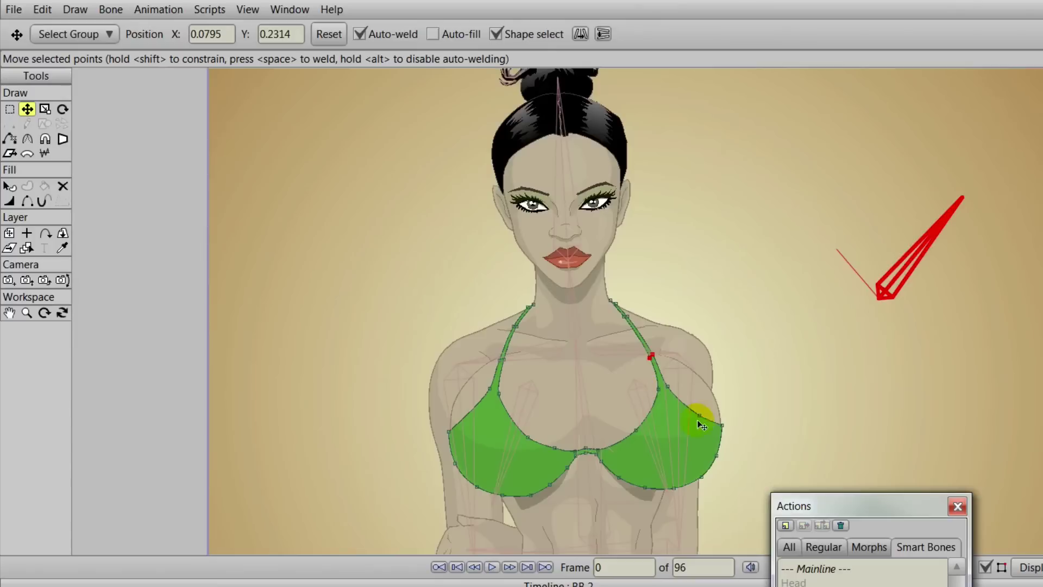
{"action": "left_click_drag", "start_coordinate": [721, 446], "coordinate": [761, 359]}
{"action": "left_click_drag", "start_coordinate": [650, 439], "coordinate": [764, 354]}
{"action": "scroll", "coordinate": [660, 361], "scroll_direction": "up", "scroll_amount": 2}
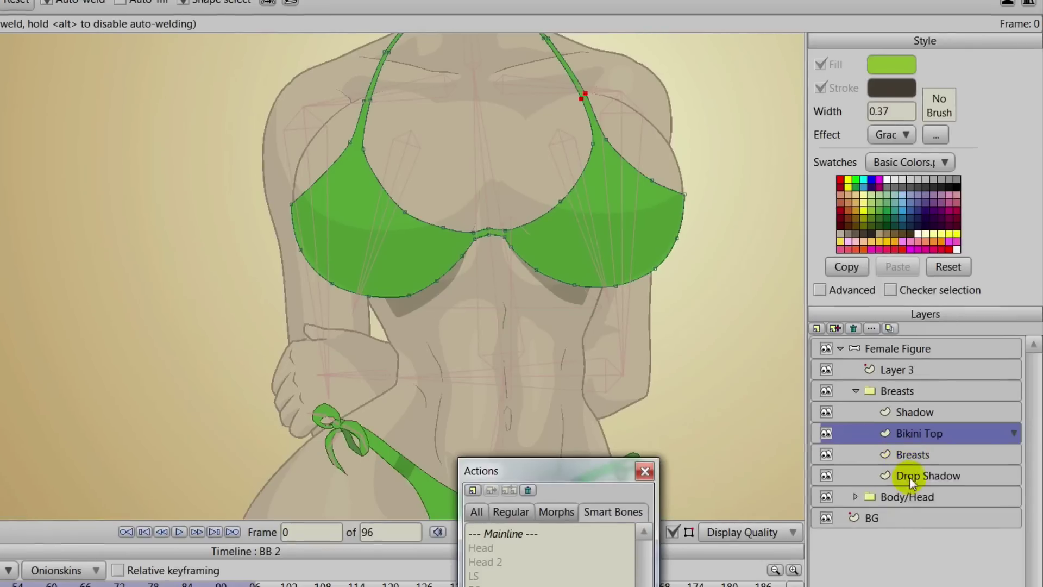
{"action": "left_click", "coordinate": [911, 476]}
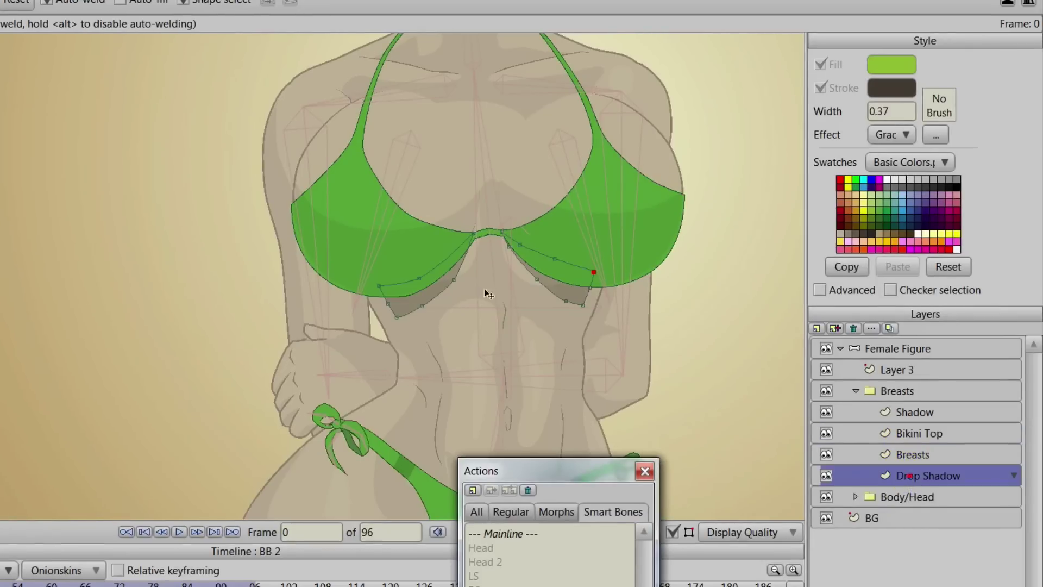
{"action": "double_click", "coordinate": [435, 294]}
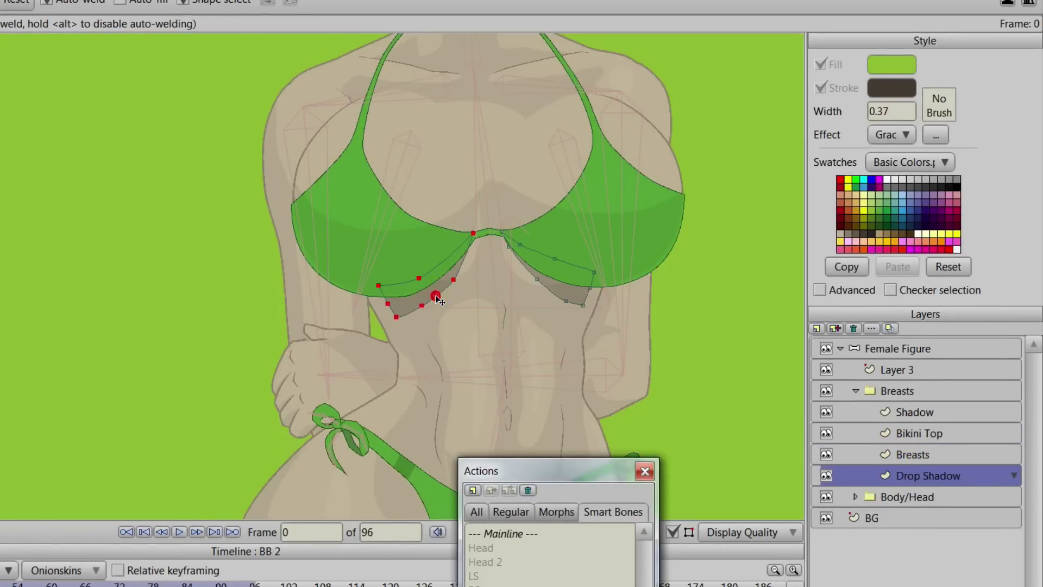
{"action": "left_click_drag", "start_coordinate": [430, 293], "coordinate": [429, 292]}
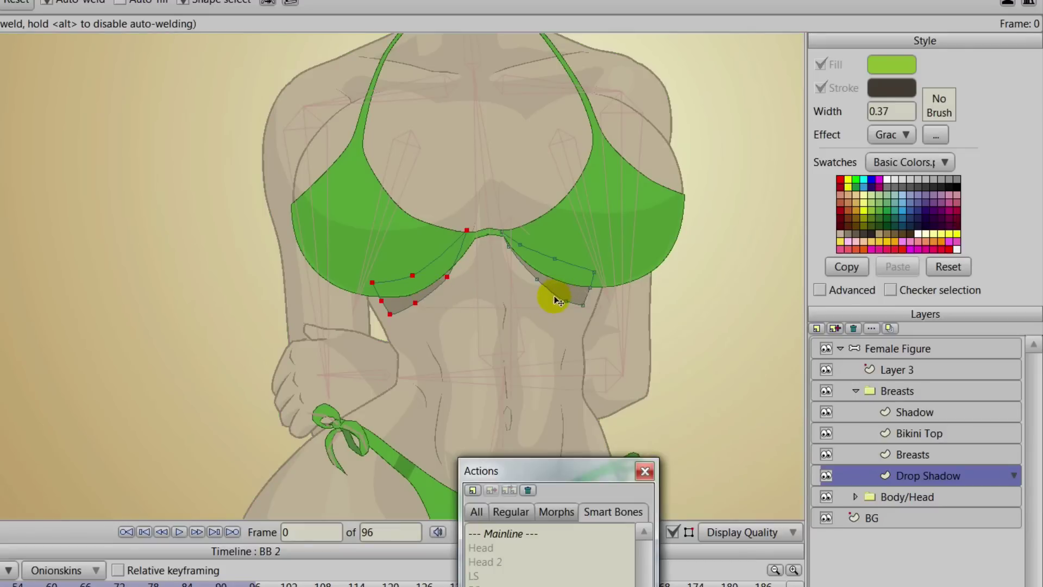
{"action": "double_click", "coordinate": [558, 301]}
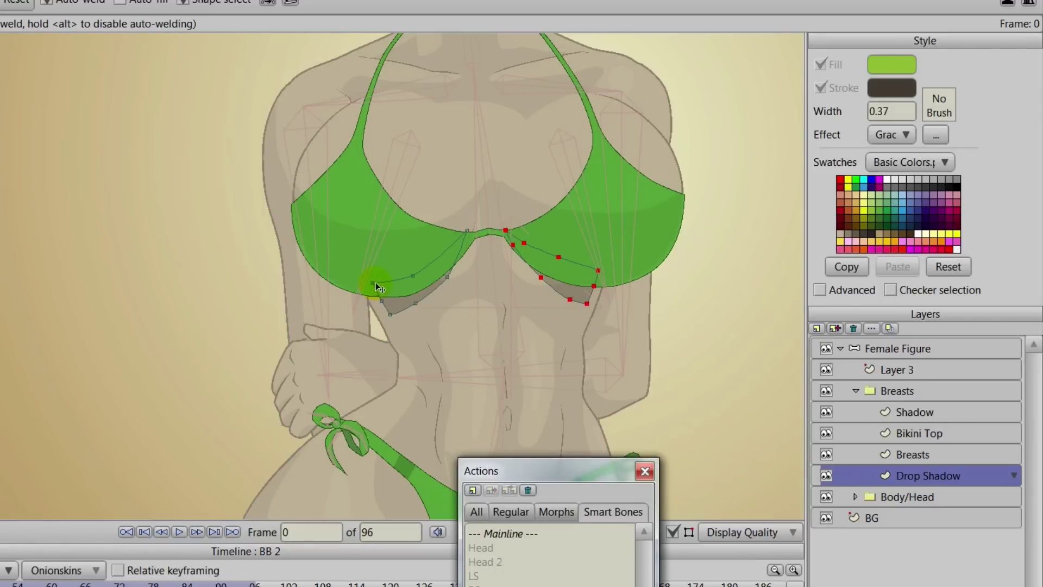
Reshape the outer corner of the left drop shadow so its points follow the torso outline beneath the cup.
{"action": "left_click_drag", "start_coordinate": [373, 283], "coordinate": [359, 282]}
{"action": "scroll", "coordinate": [378, 299], "scroll_direction": "up", "scroll_amount": 5}
{"action": "left_click_drag", "start_coordinate": [476, 371], "coordinate": [212, 282]}
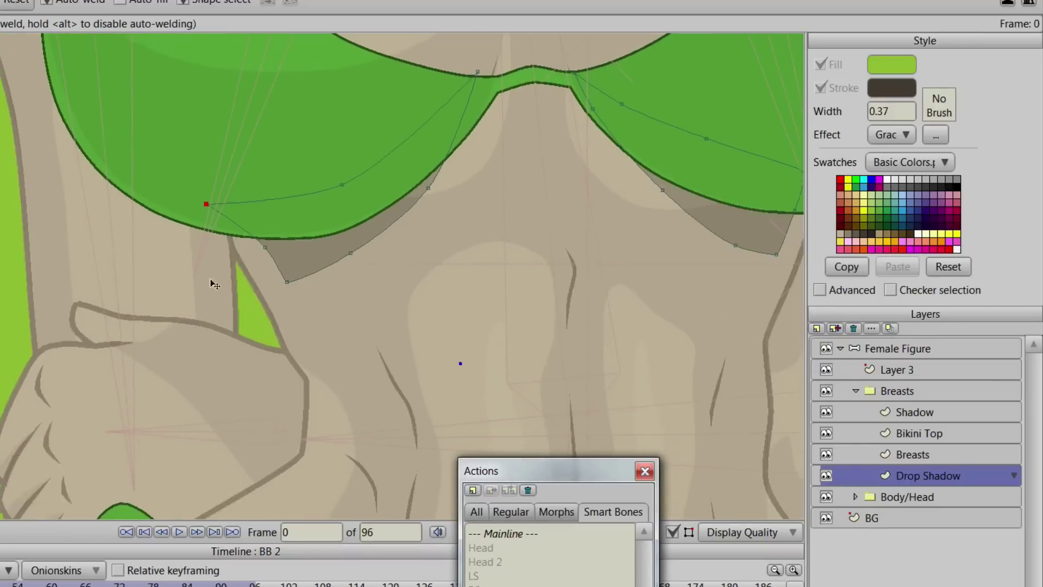
{"action": "left_click_drag", "start_coordinate": [264, 247], "coordinate": [241, 255]}
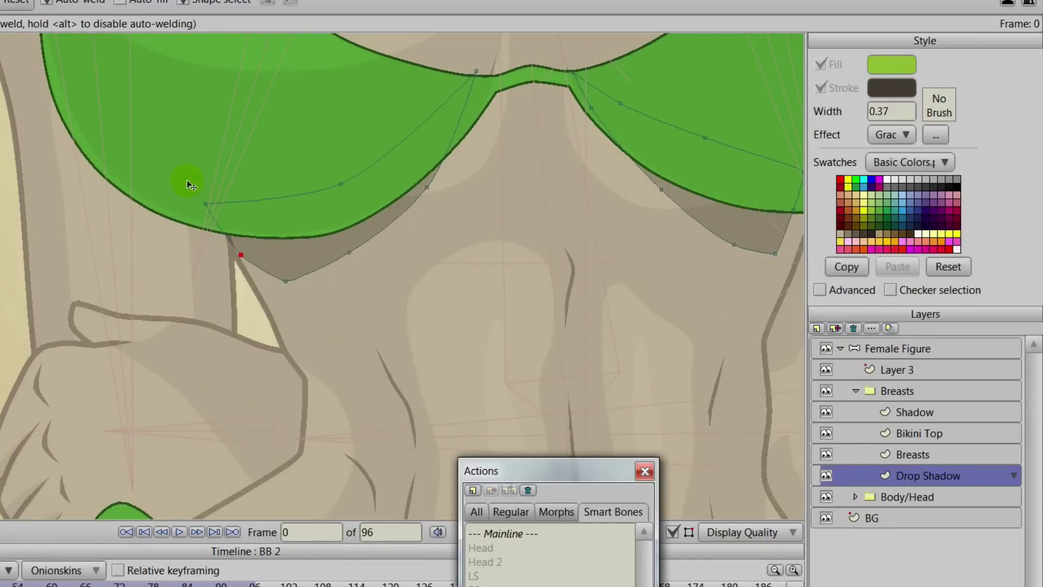
{"action": "left_click", "coordinate": [210, 205]}
{"action": "left_click_drag", "start_coordinate": [286, 281], "coordinate": [260, 293]}
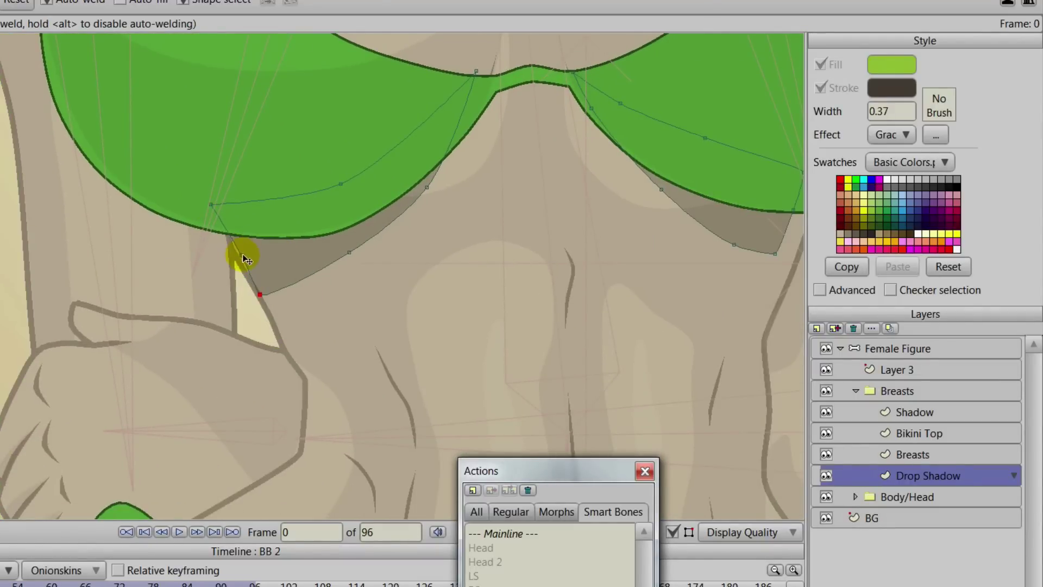
{"action": "left_click_drag", "start_coordinate": [244, 257], "coordinate": [236, 256]}
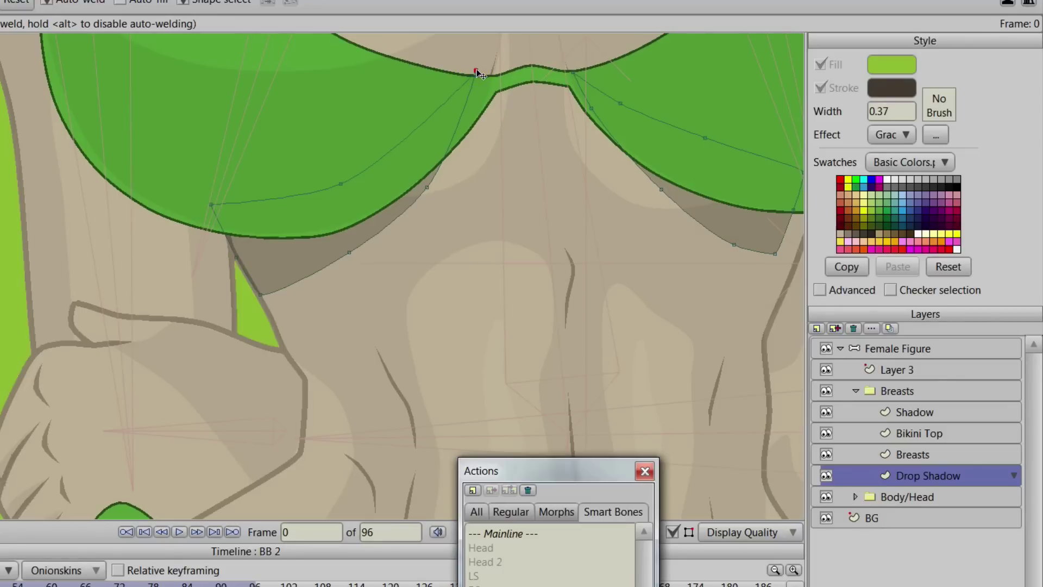
Align the inner points of the left drop shadow with the cup's lower edge at the center of the bikini top.
{"action": "left_click_drag", "start_coordinate": [479, 70], "coordinate": [494, 103]}
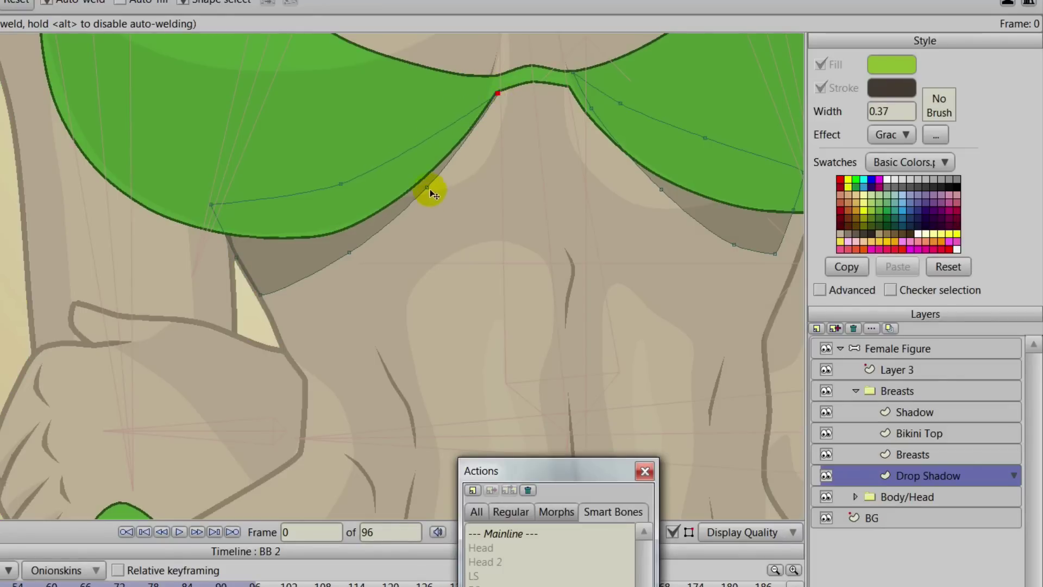
{"action": "left_click", "coordinate": [432, 186]}
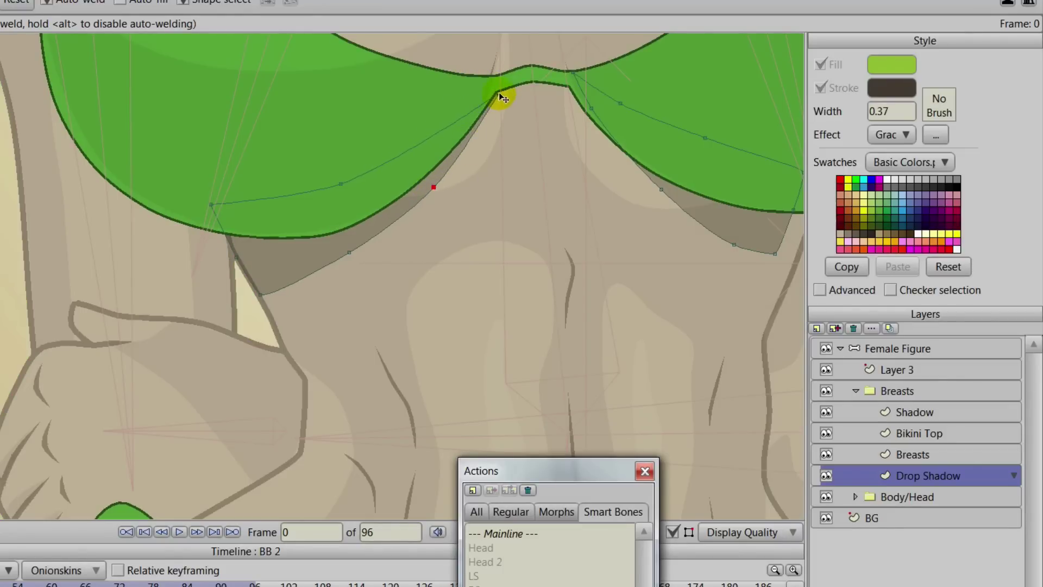
{"action": "left_click_drag", "start_coordinate": [499, 93], "coordinate": [494, 90]}
Reshape the right drop shadow, extending its outer points to the torso outline and fitting its inner points to the cup's lower edge.
{"action": "left_click_drag", "start_coordinate": [677, 190], "coordinate": [397, 178]}
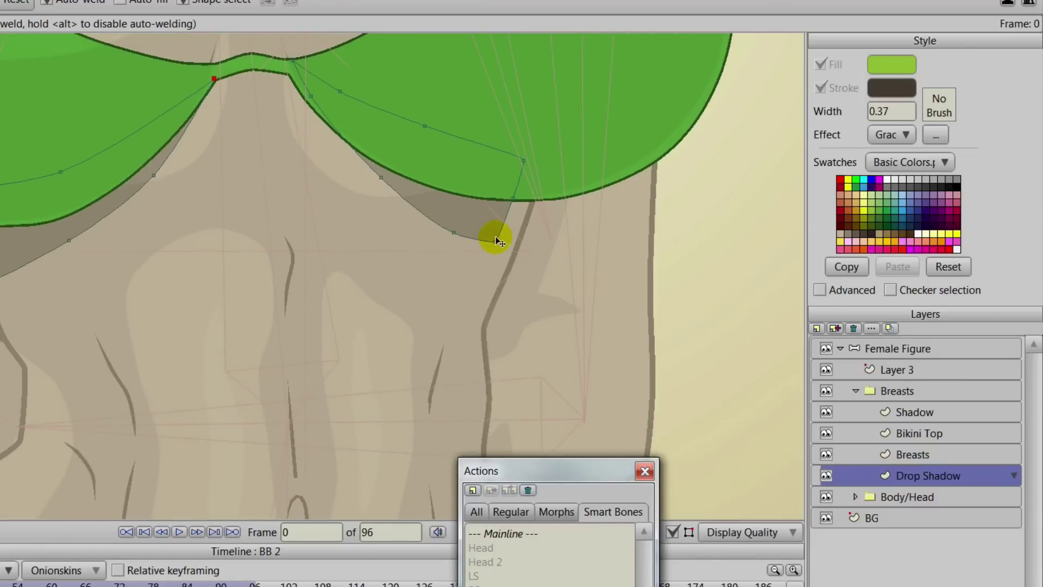
{"action": "left_click_drag", "start_coordinate": [496, 239], "coordinate": [521, 255]}
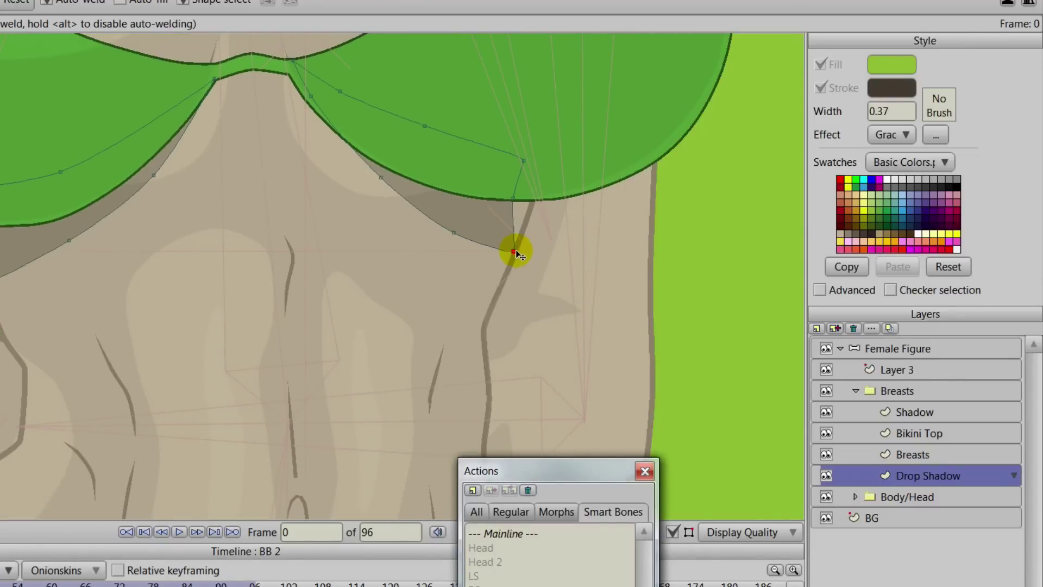
{"action": "left_click_drag", "start_coordinate": [514, 198], "coordinate": [529, 205]}
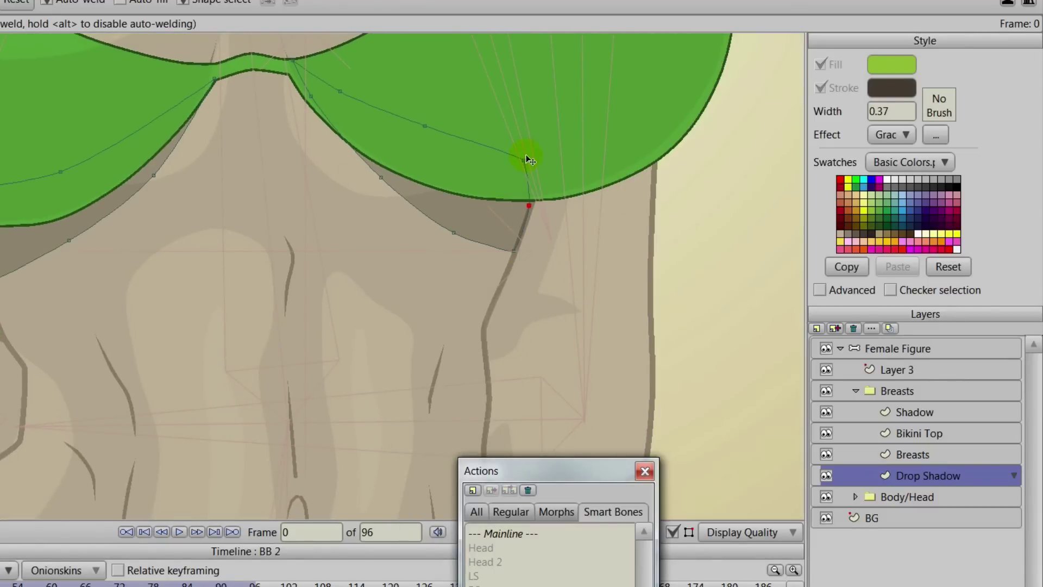
{"action": "left_click_drag", "start_coordinate": [525, 159], "coordinate": [537, 168]}
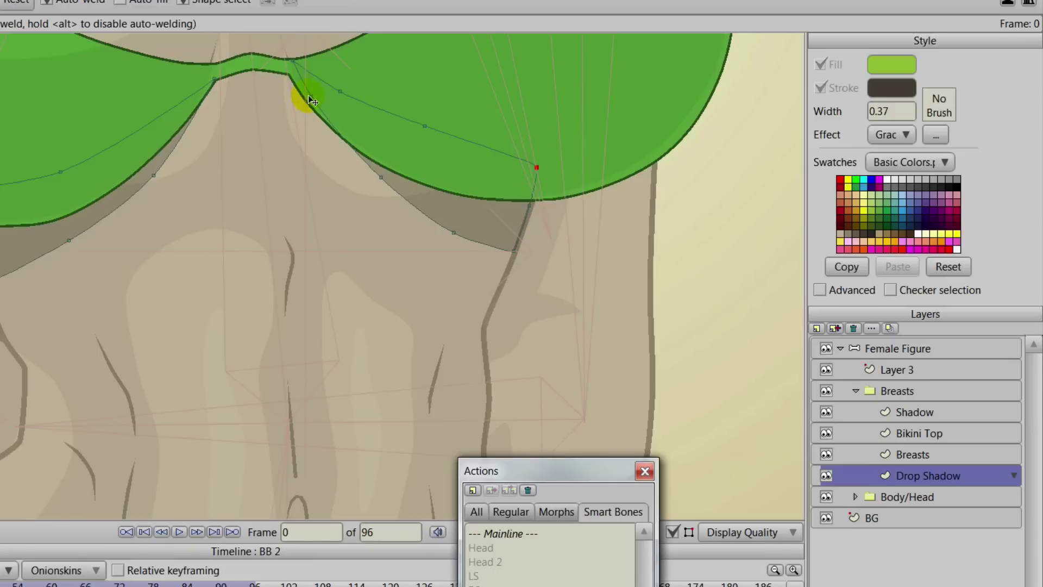
{"action": "left_click_drag", "start_coordinate": [294, 61], "coordinate": [312, 117]}
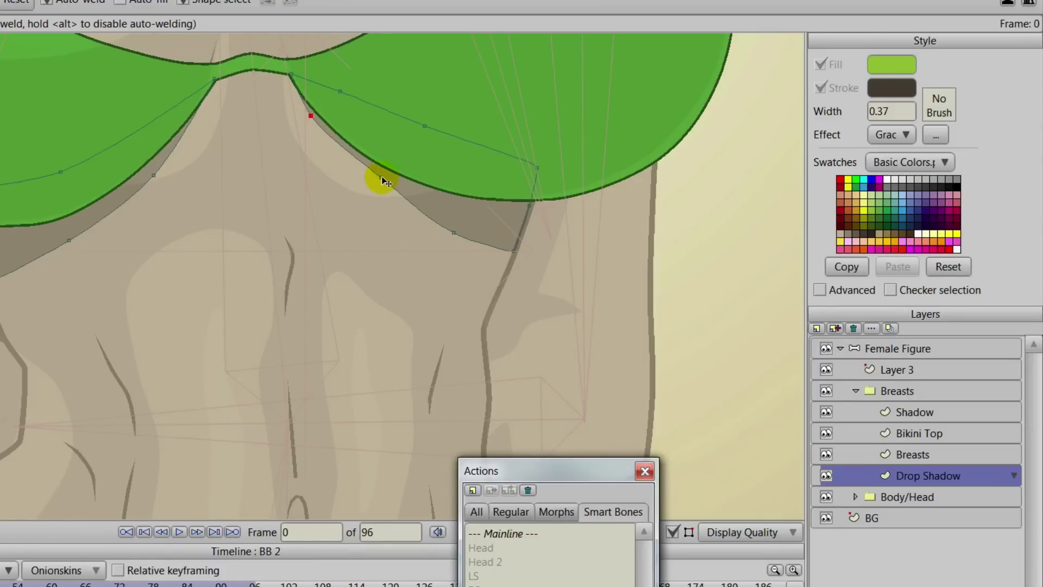
{"action": "left_click_drag", "start_coordinate": [382, 177], "coordinate": [364, 170]}
{"action": "left_click_drag", "start_coordinate": [340, 89], "coordinate": [340, 102]}
{"action": "left_click_drag", "start_coordinate": [426, 128], "coordinate": [425, 152]}
Return from the BB 2 action to Mainline and close the Actions window.
{"action": "scroll", "coordinate": [448, 222], "scroll_direction": "down", "scroll_amount": 5}
{"action": "scroll", "coordinate": [451, 227], "scroll_direction": "down", "scroll_amount": 2}
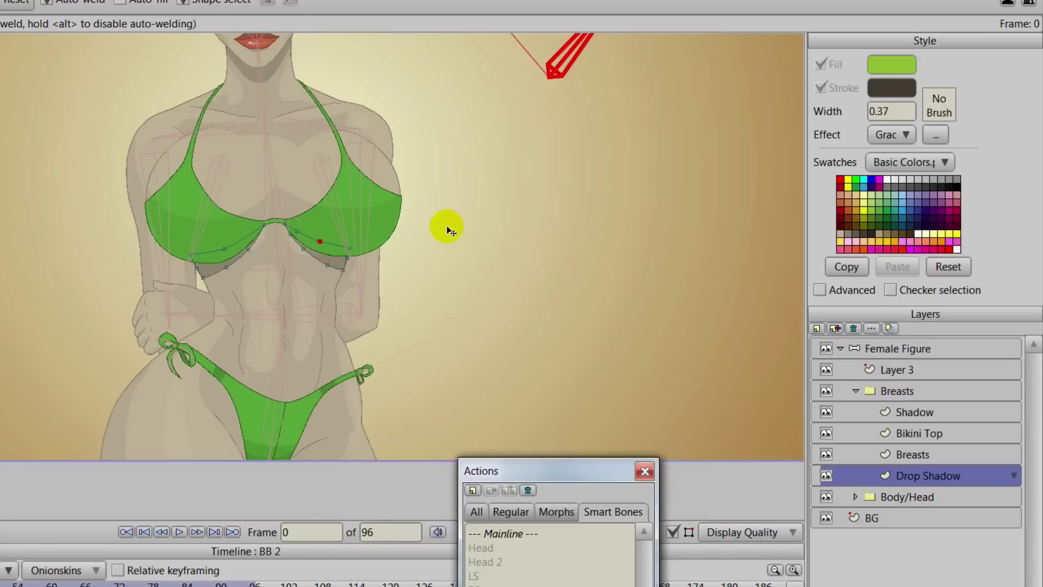
{"action": "left_click", "coordinate": [511, 535]}
{"action": "left_click_drag", "start_coordinate": [524, 475], "coordinate": [659, 289]}
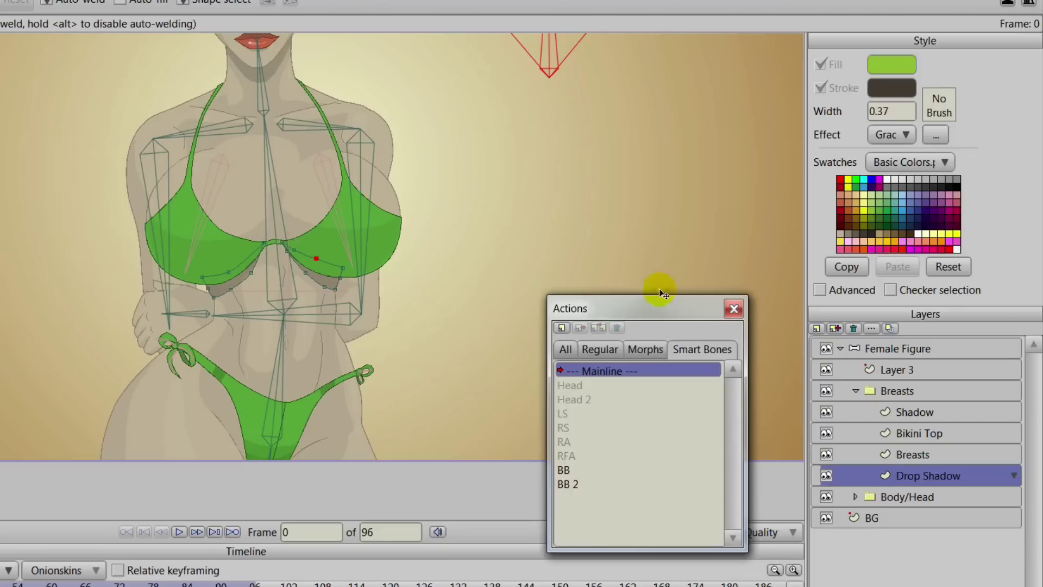
{"action": "left_click", "coordinate": [734, 309]}
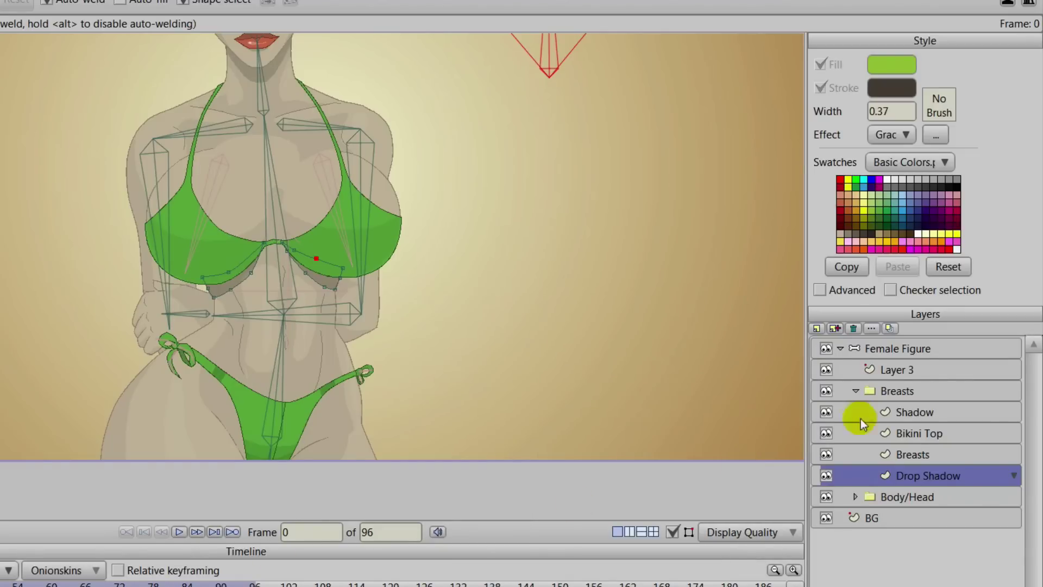
On the Female Figure layer, go to frame 72 and set a position key for the root bone at the hips.
{"action": "left_click", "coordinate": [872, 351]}
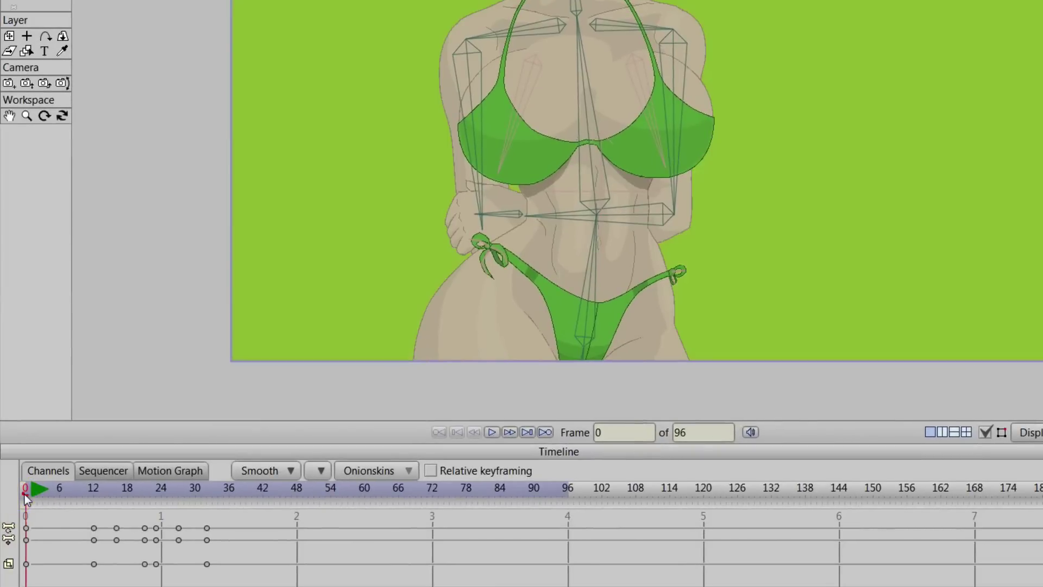
{"action": "left_click_drag", "start_coordinate": [24, 494], "coordinate": [432, 549]}
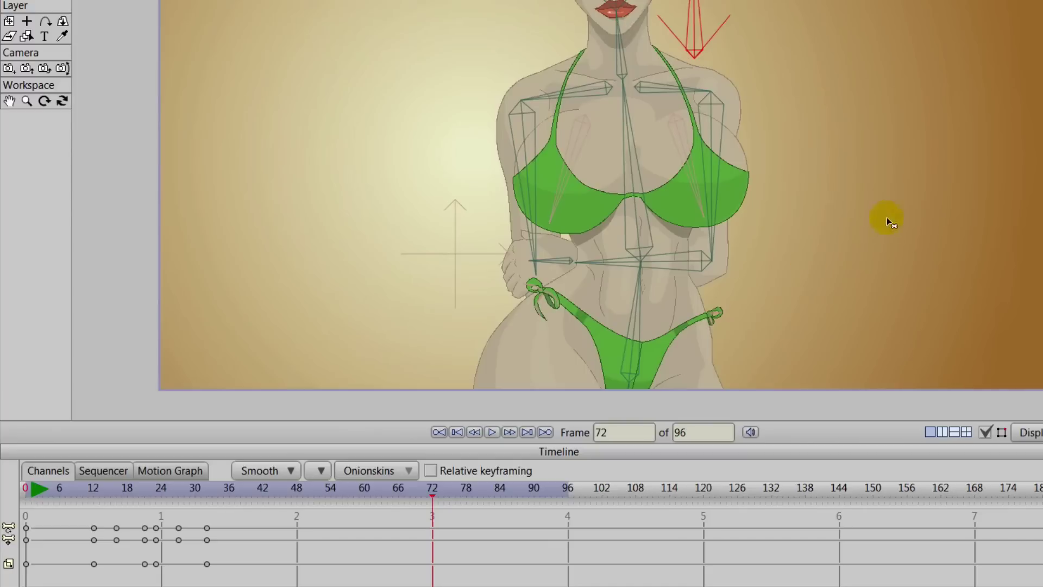
{"action": "left_click_drag", "start_coordinate": [887, 217], "coordinate": [889, 229]}
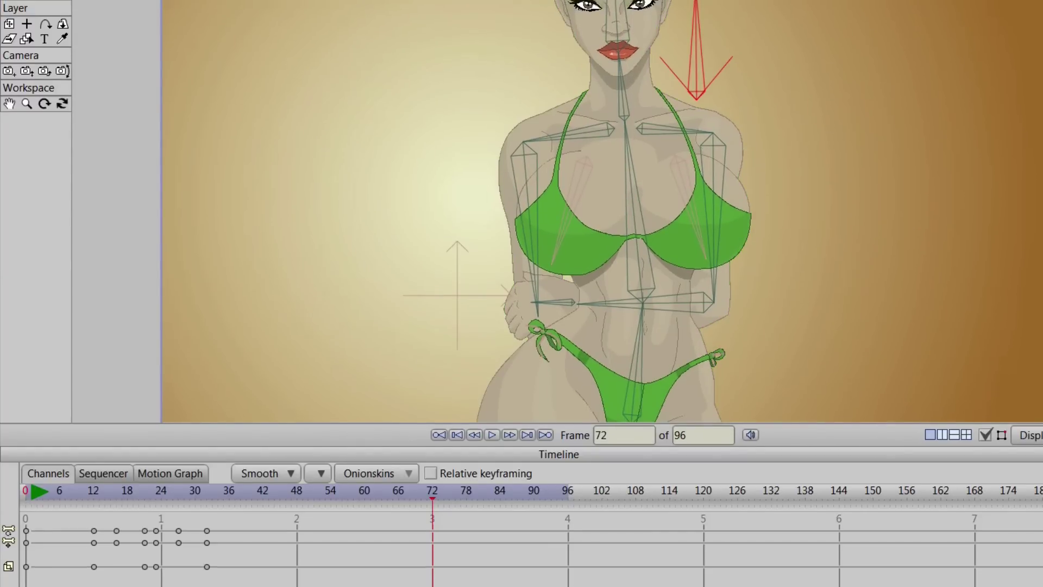
{"action": "left_click", "coordinate": [27, 43]}
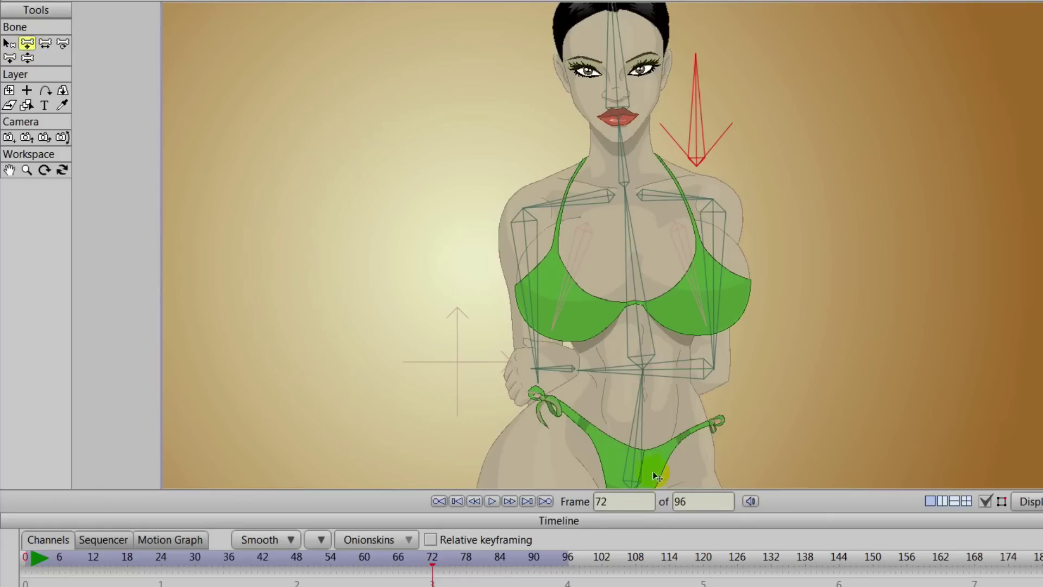
{"action": "scroll", "coordinate": [706, 429], "scroll_direction": "down", "scroll_amount": 4}
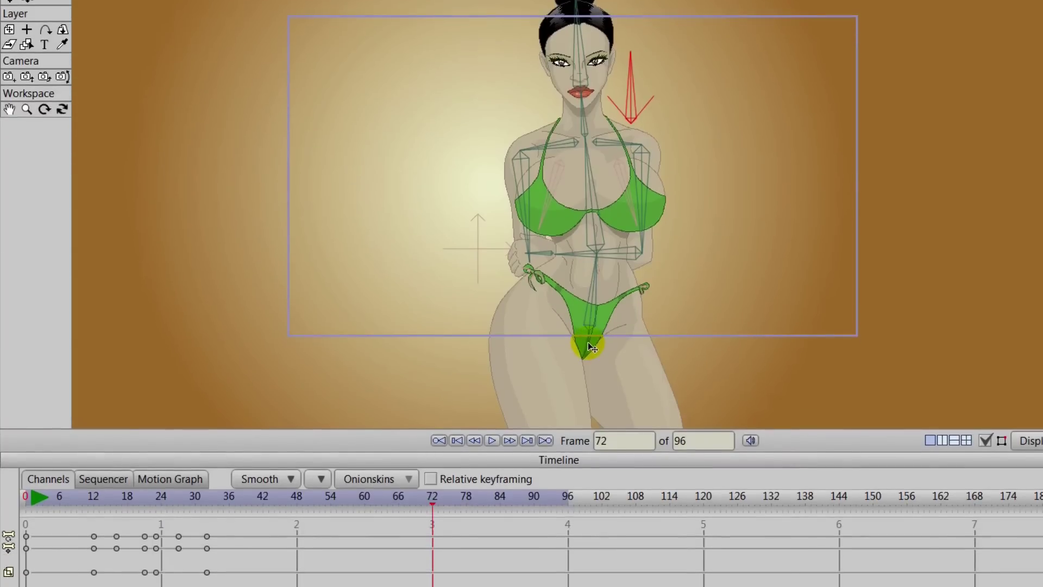
{"action": "left_click", "coordinate": [592, 380]}
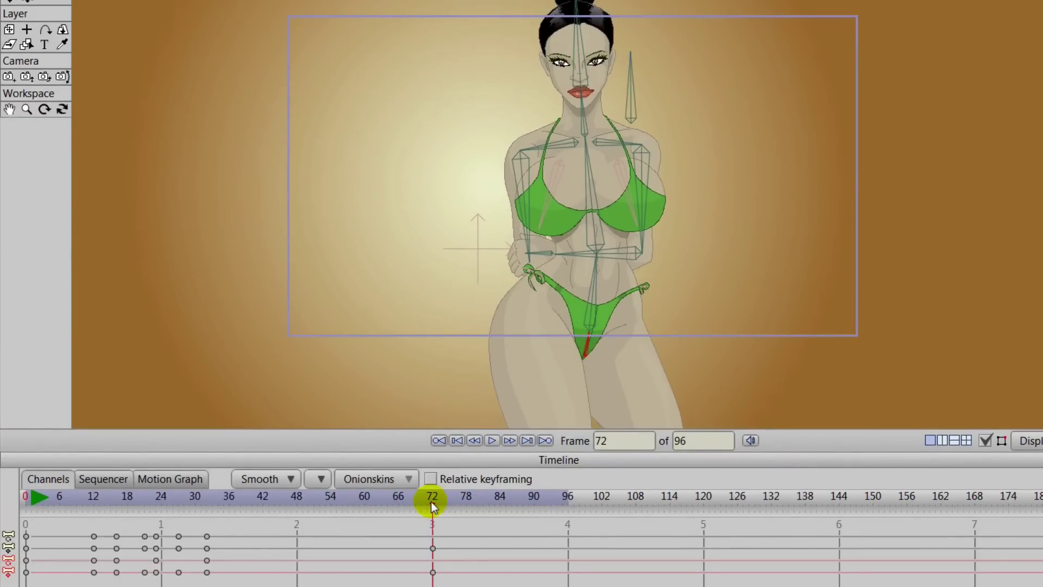
{"action": "left_click", "coordinate": [432, 503]}
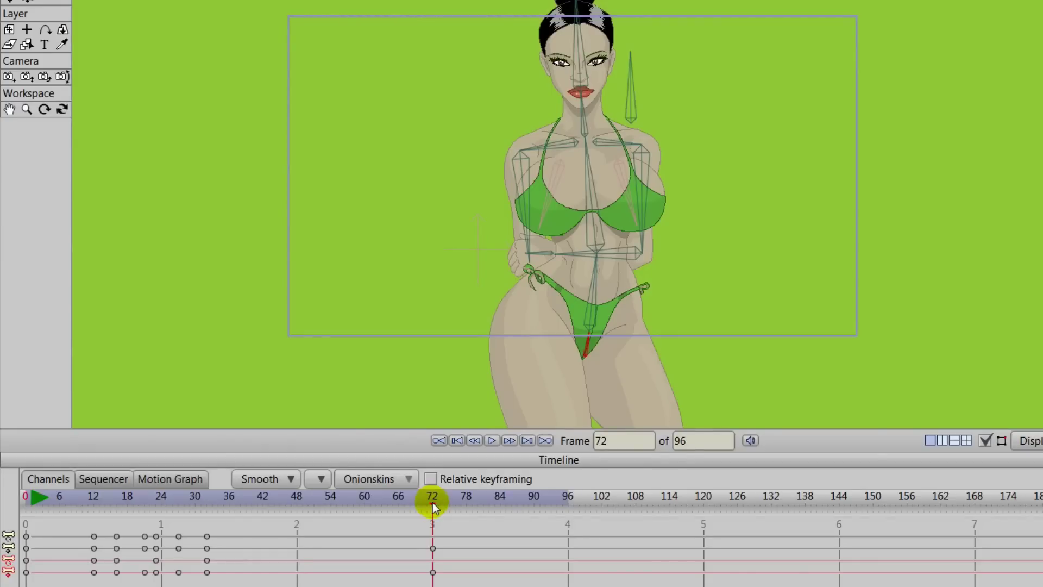
At frame 76, move the root hip bone up and to the right to shift the whole figure.
{"action": "left_click_drag", "start_coordinate": [435, 507], "coordinate": [454, 508]}
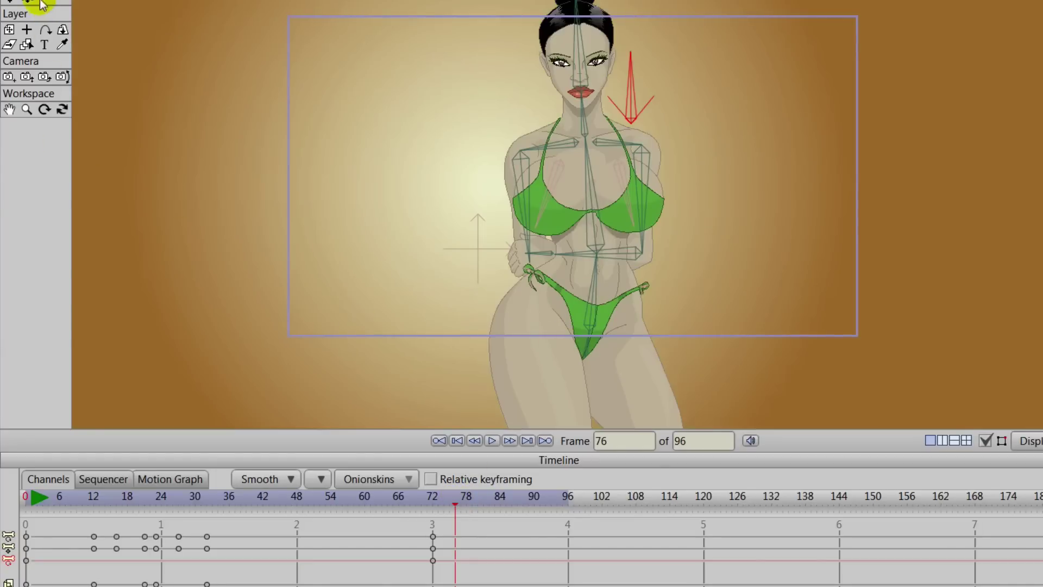
{"action": "left_click_drag", "start_coordinate": [588, 345], "coordinate": [603, 324]}
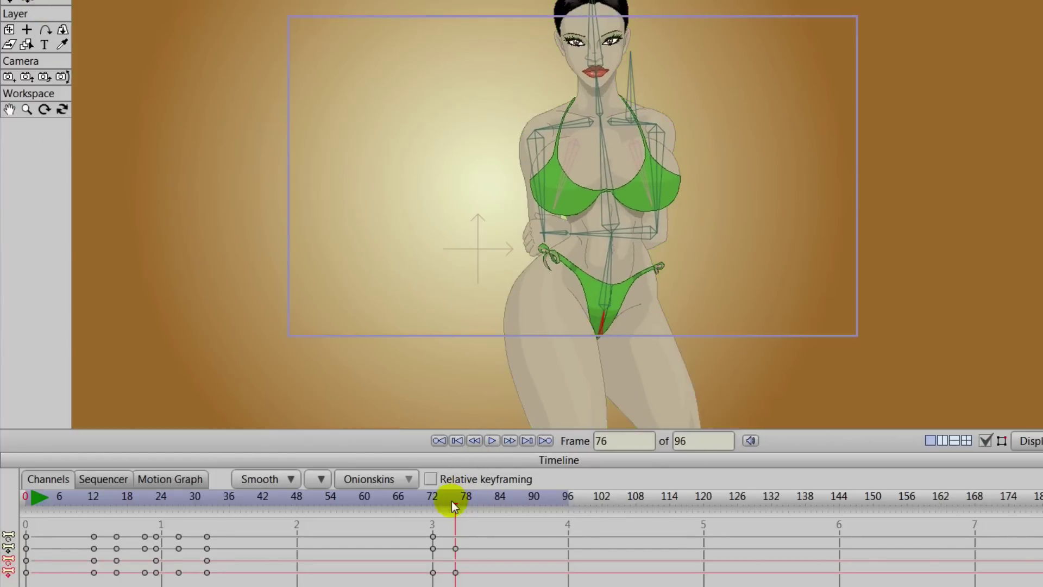
At frame 79, move the root hip bone down and to the right to shift the whole figure.
{"action": "left_click_drag", "start_coordinate": [453, 502], "coordinate": [472, 513]}
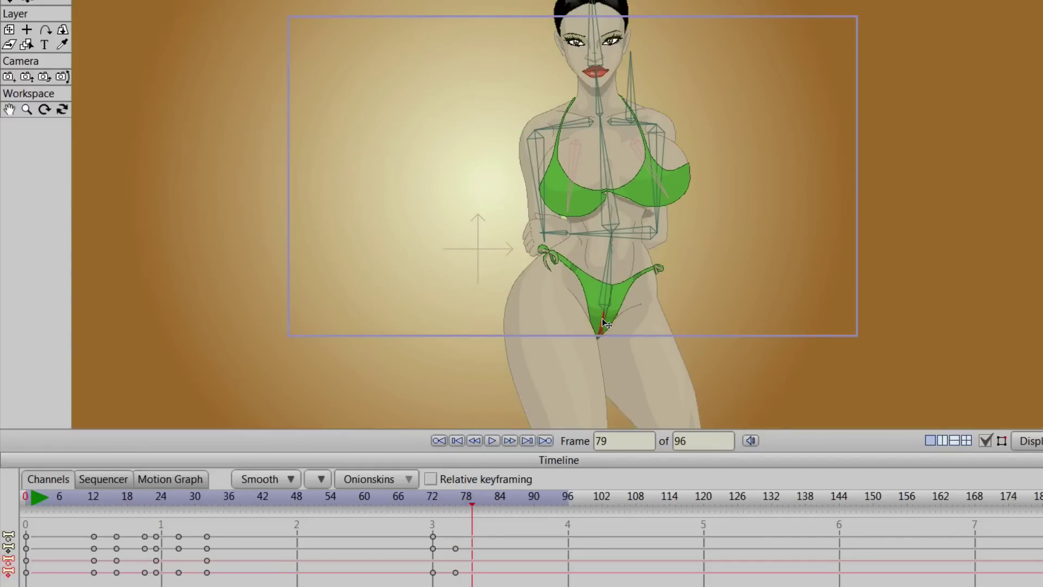
{"action": "left_click_drag", "start_coordinate": [606, 324], "coordinate": [621, 359]}
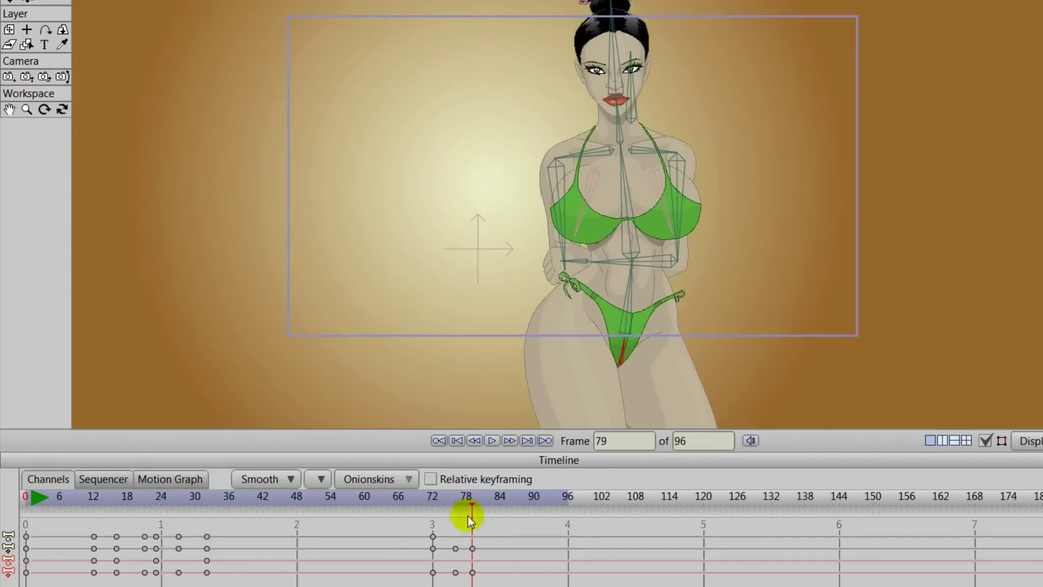
Key the BB smart bone rotated fully left at frame 76 and fully right, to 50.4621 degrees, at frame 79.
{"action": "mouse_move", "coordinate": [468, 498]}
{"action": "left_mouse_down"}
{"action": "mouse_move", "coordinate": [427, 505]}
{"action": "mouse_move", "coordinate": [456, 513]}
{"action": "left_mouse_up"}
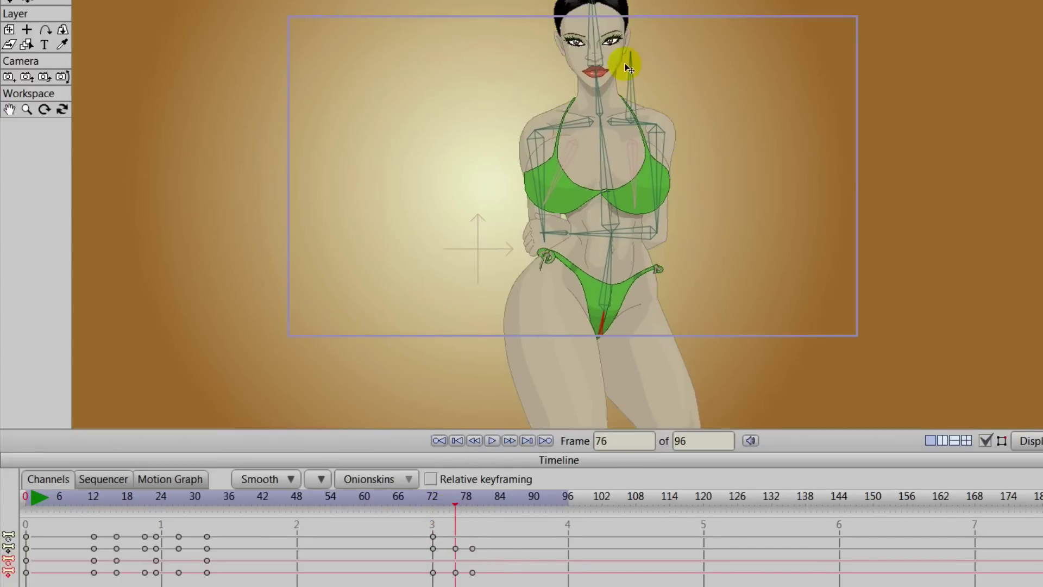
{"action": "left_click", "coordinate": [62, 23]}
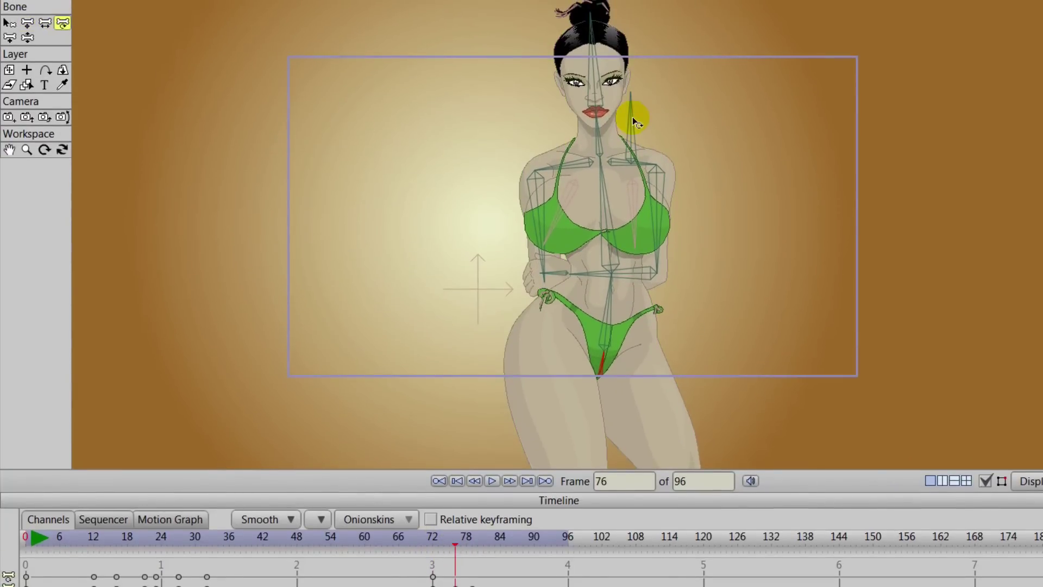
{"action": "left_click_drag", "start_coordinate": [630, 115], "coordinate": [543, 116]}
{"action": "left_click_drag", "start_coordinate": [453, 541], "coordinate": [473, 556]}
{"action": "left_click_drag", "start_coordinate": [611, 133], "coordinate": [705, 163]}
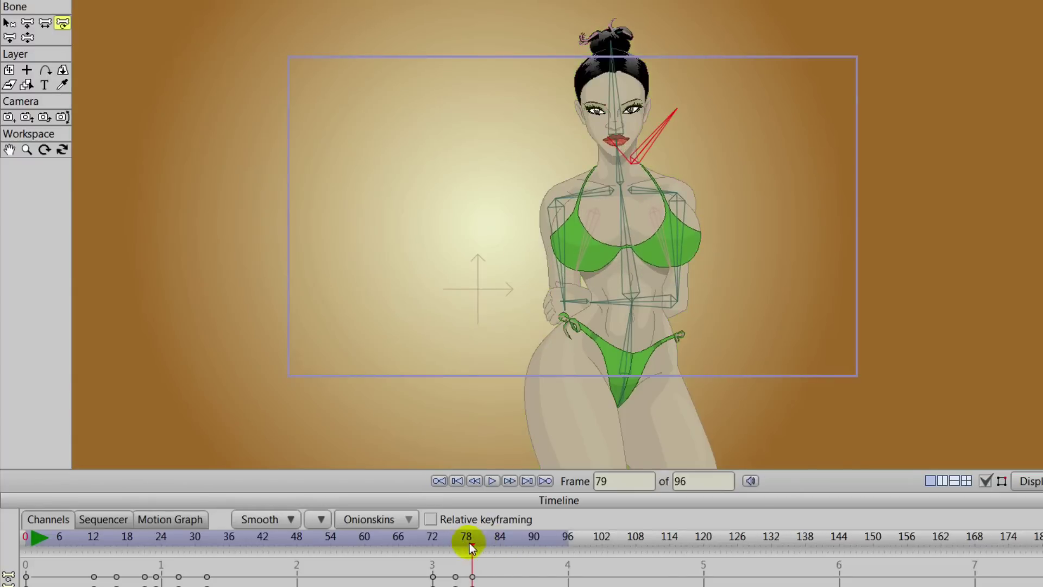
Rotate the BB smart bone left to 130.4621 degrees at frame 81 and reset its angle at frame 83.
{"action": "left_click_drag", "start_coordinate": [478, 548], "coordinate": [485, 551]}
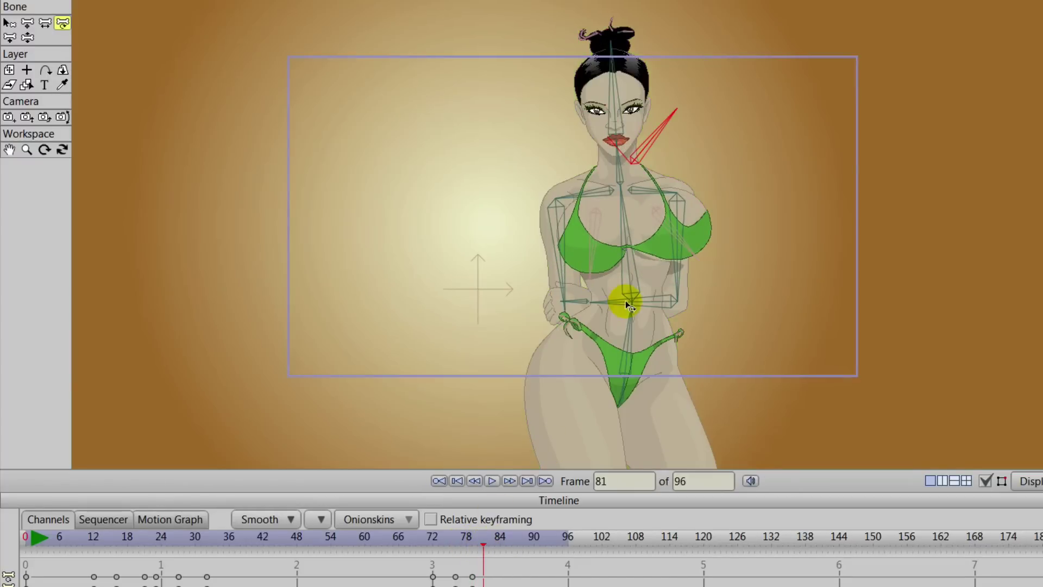
{"action": "left_click_drag", "start_coordinate": [659, 140], "coordinate": [594, 142]}
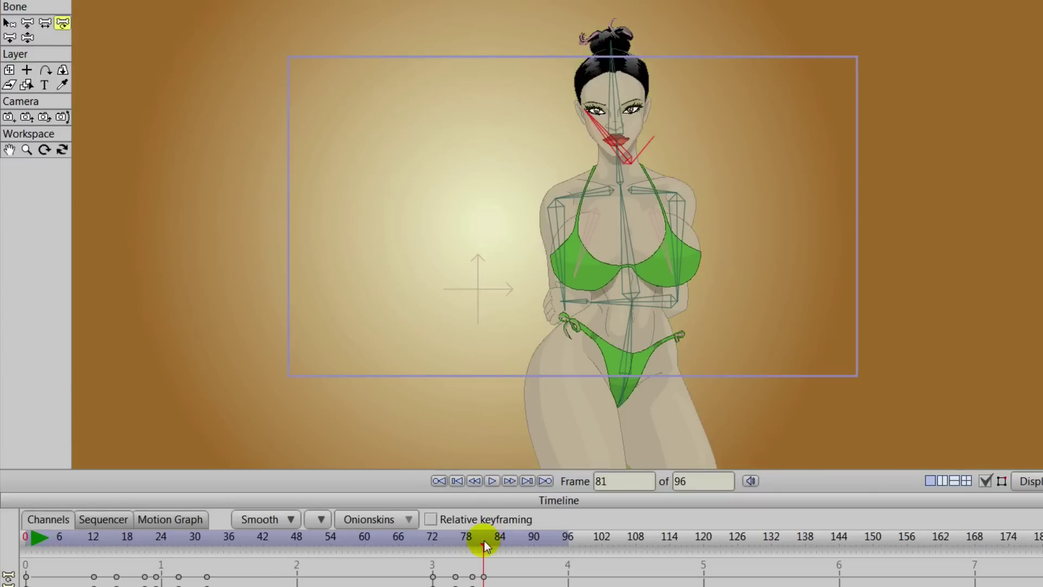
{"action": "left_click_drag", "start_coordinate": [485, 545], "coordinate": [494, 545]}
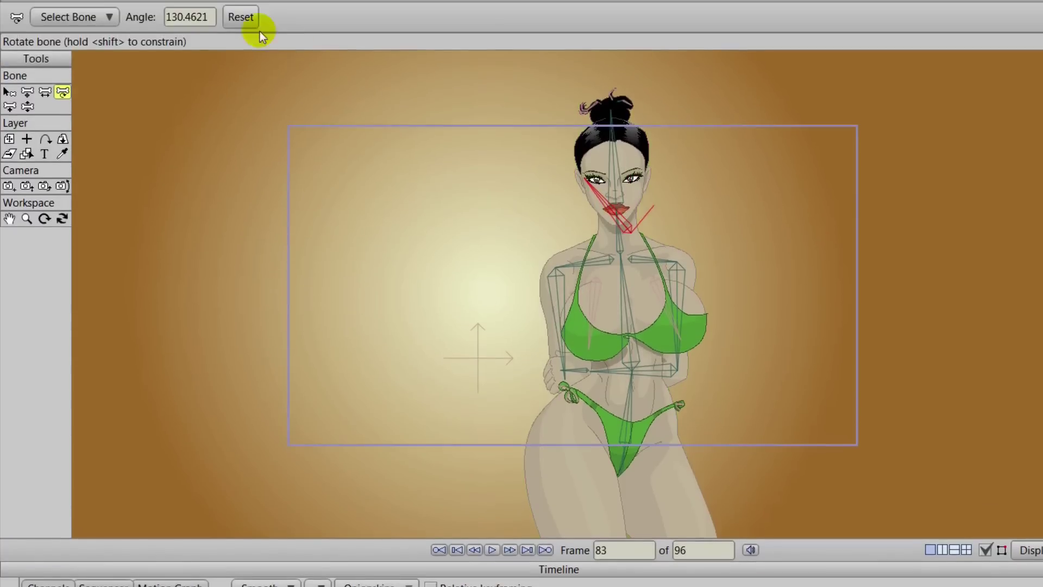
{"action": "left_click", "coordinate": [242, 17]}
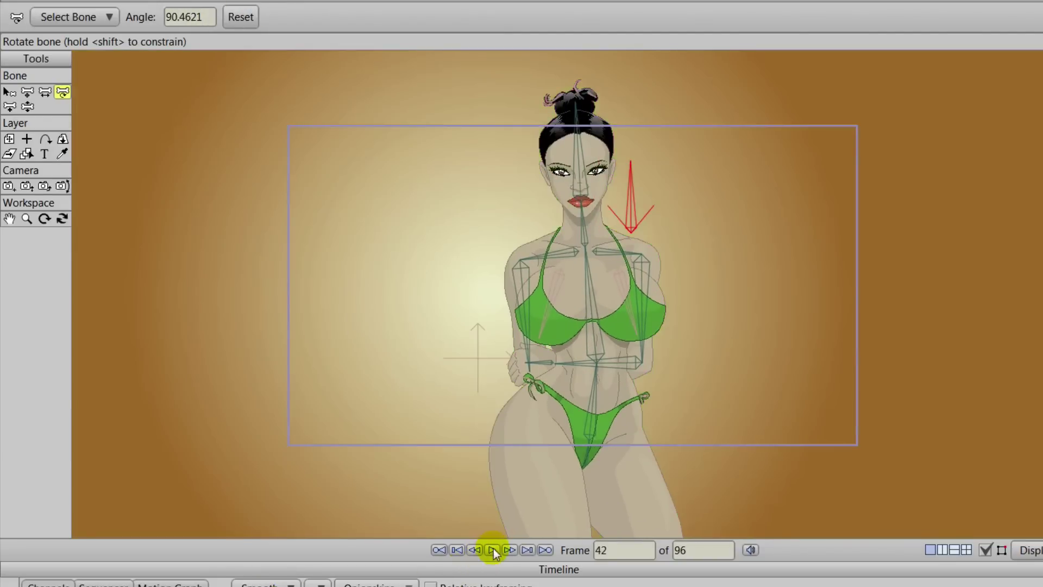
Play back the animation to check how the chest follows the body's movement.
{"action": "left_click", "coordinate": [492, 549]}
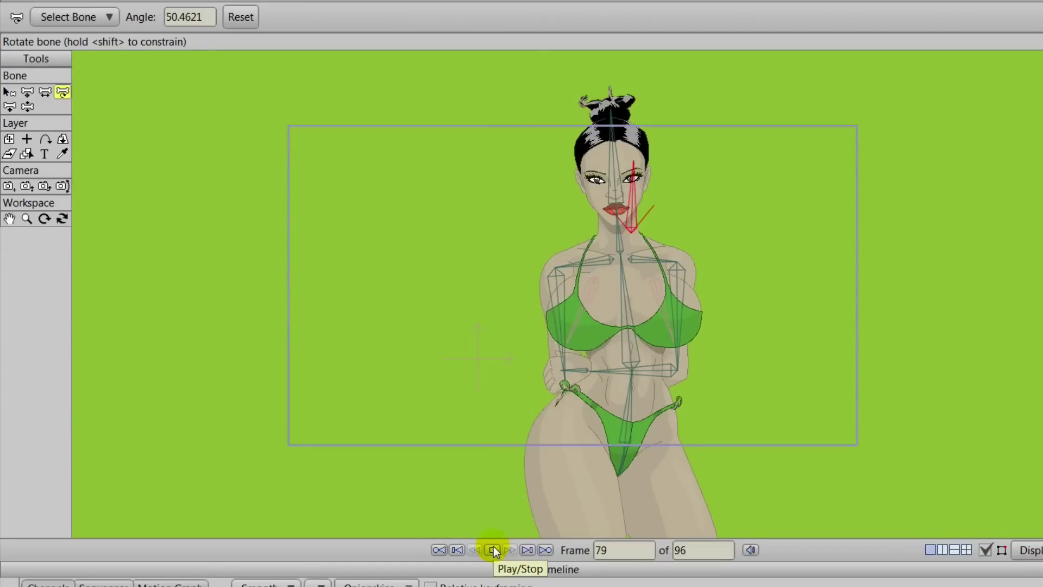
{"action": "left_click", "coordinate": [493, 550]}
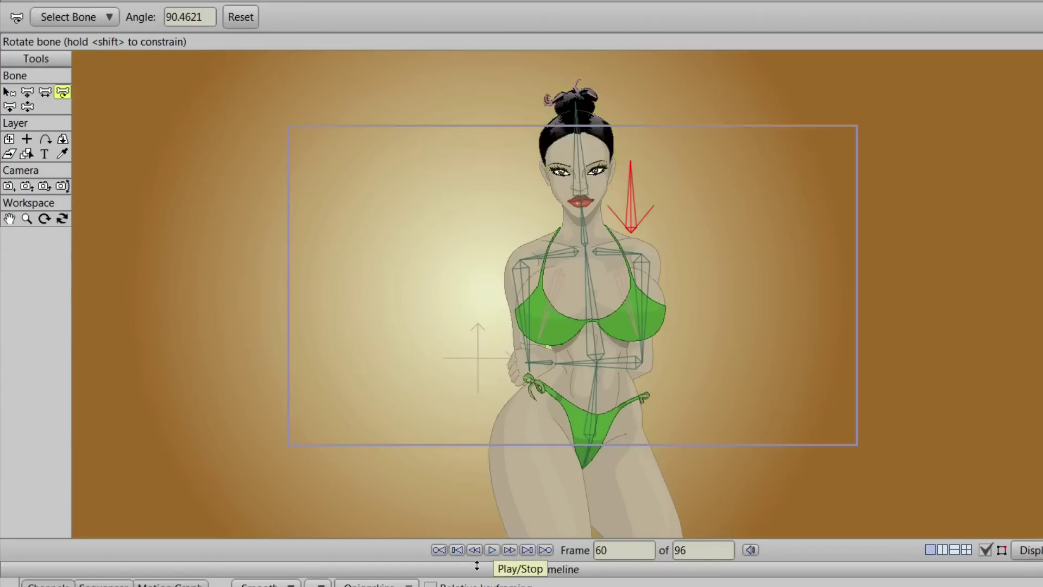
{"action": "left_click", "coordinate": [491, 550]}
{"action": "left_click", "coordinate": [491, 551]}
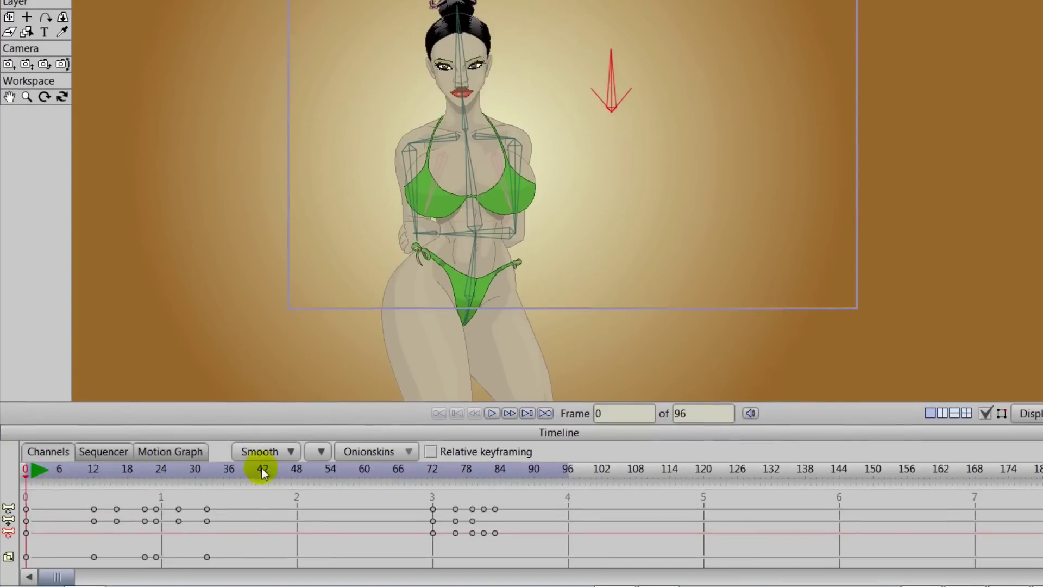
At frame 65, select both chest bones, B34 and B33, and turn off their bone dynamics.
{"action": "left_click_drag", "start_coordinate": [262, 520], "coordinate": [387, 542]}
{"action": "left_click_drag", "start_coordinate": [390, 488], "coordinate": [395, 489]}
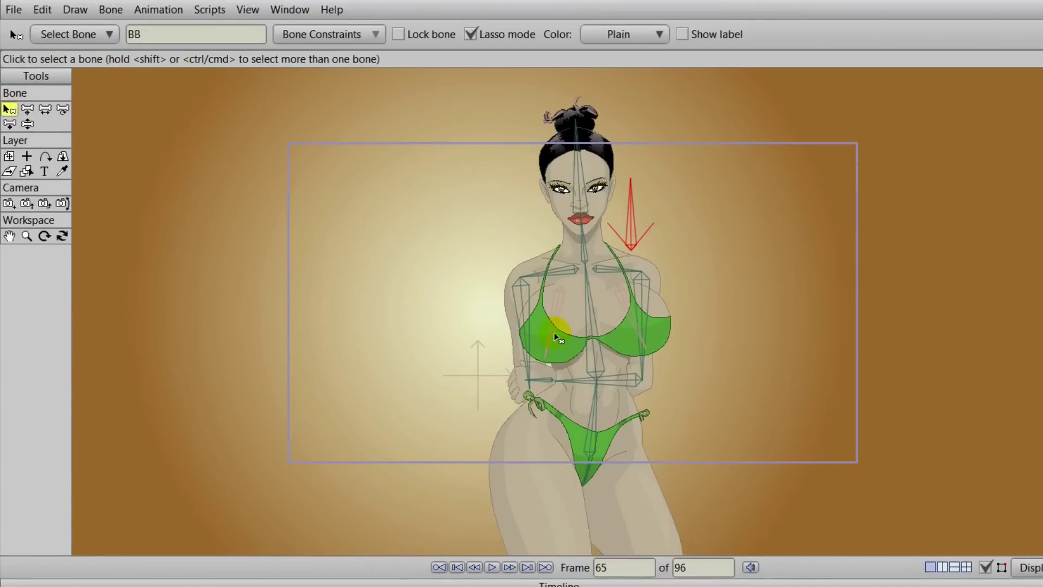
{"action": "left_click", "coordinate": [555, 335]}
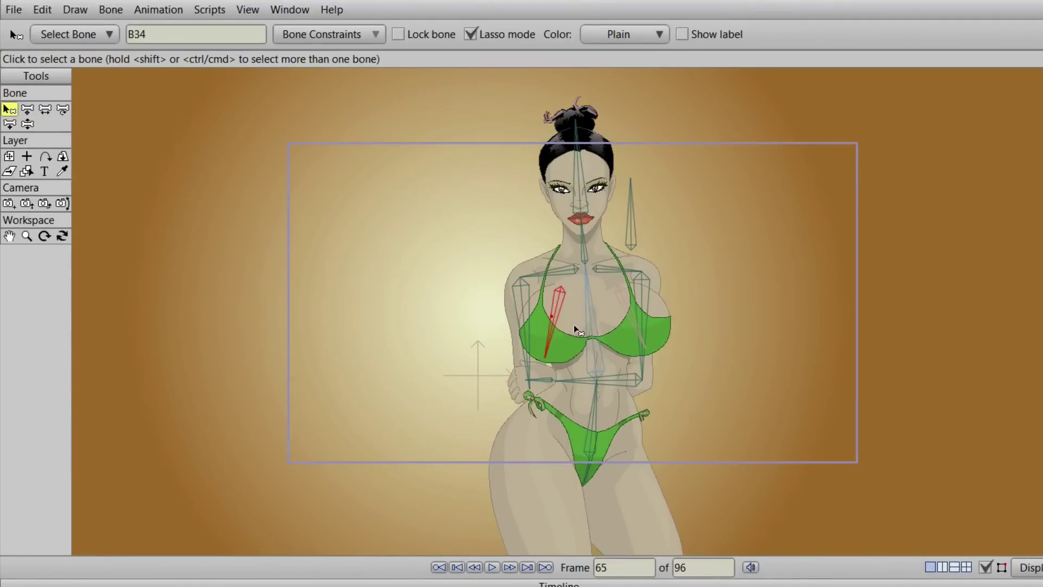
{"action": "left_click", "coordinate": [628, 316], "text": "shift"}
{"action": "left_click", "coordinate": [329, 34]}
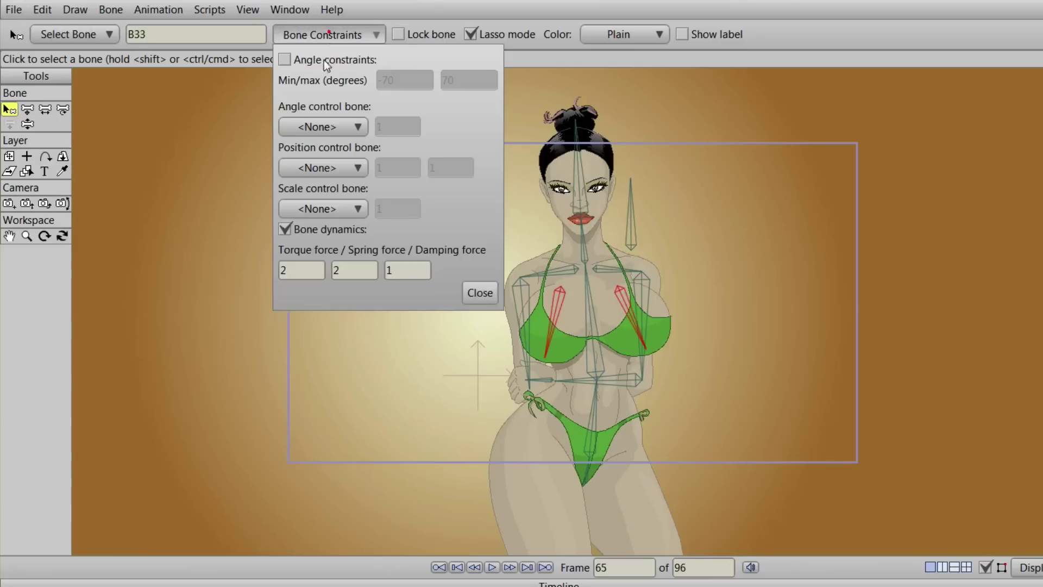
{"action": "left_click", "coordinate": [285, 229]}
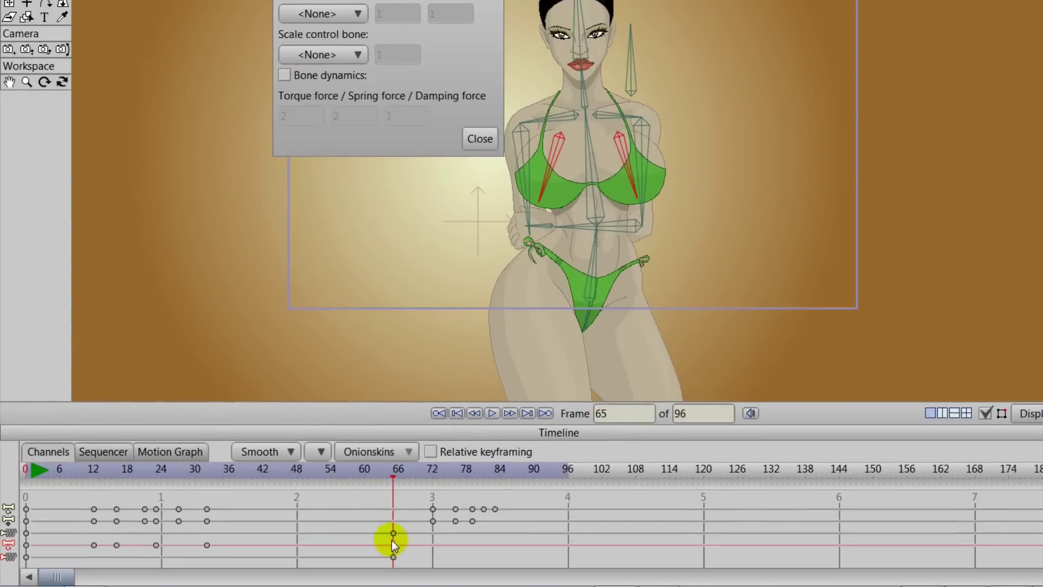
{"action": "left_click", "coordinate": [477, 137]}
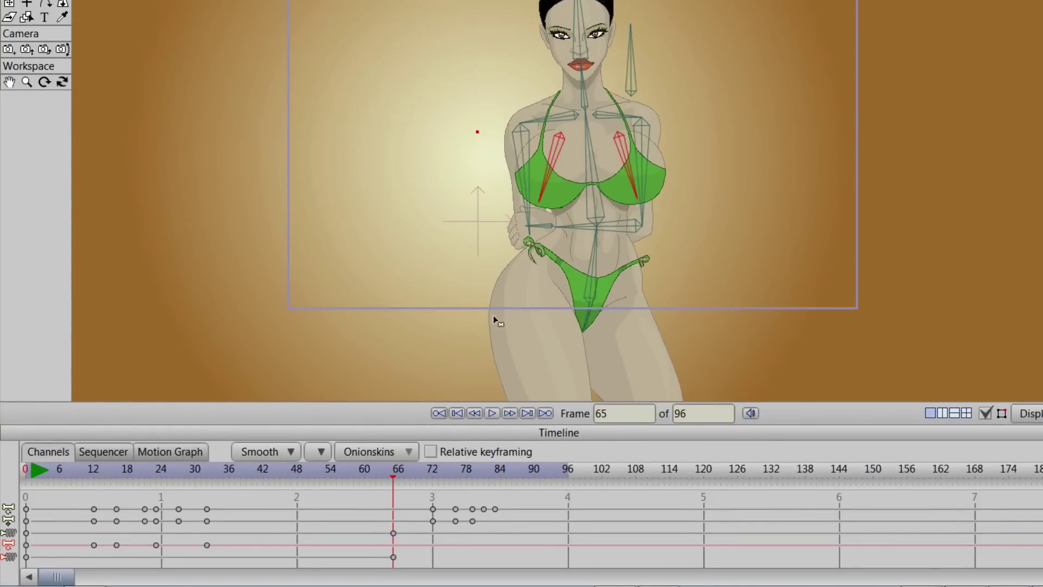
Replay the animation to check the chest motion with the two chest bones' dynamics turned off.
{"action": "mouse_move", "coordinate": [394, 470]}
{"action": "left_mouse_down"}
{"action": "mouse_move", "coordinate": [409, 474]}
{"action": "mouse_move", "coordinate": [390, 477]}
{"action": "mouse_move", "coordinate": [399, 477]}
{"action": "left_mouse_up"}
{"action": "left_click", "coordinate": [492, 414]}
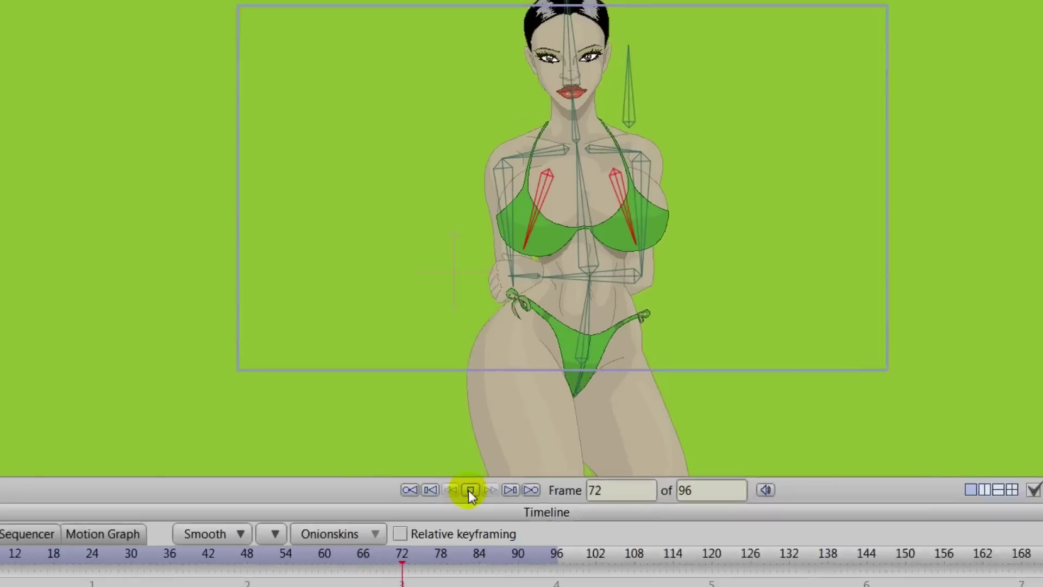